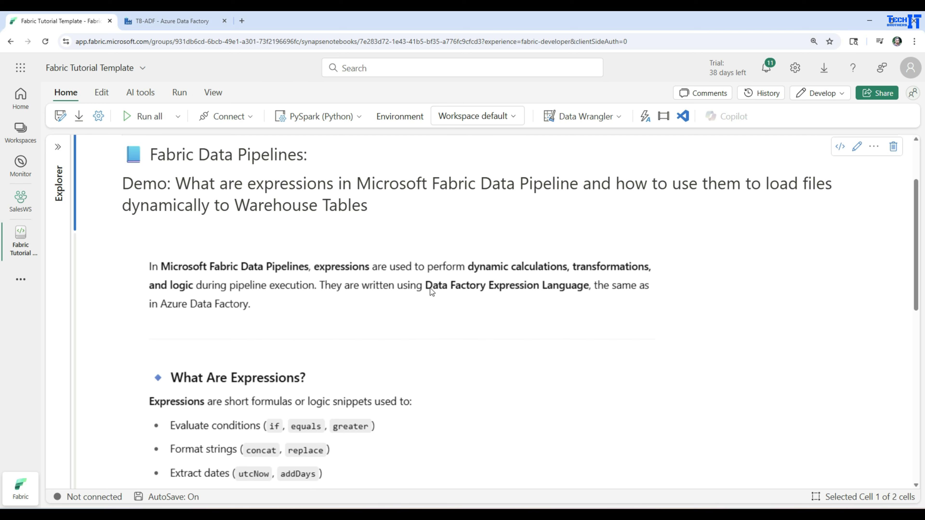
Read through the notebook's notes on what pipeline expressions are and where they are used.
scroll(430, 288, "down", 3)
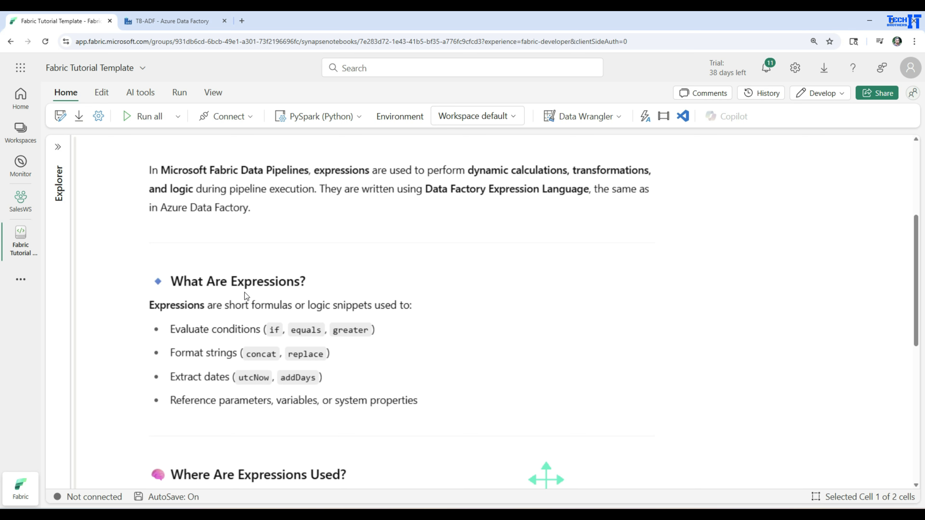
scroll(244, 292, "down", 5)
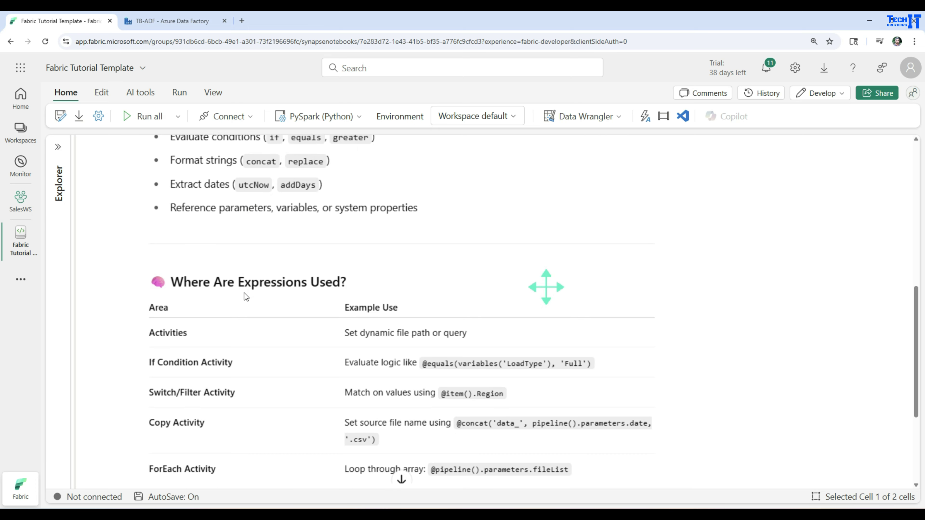
scroll(246, 296, "down", 1)
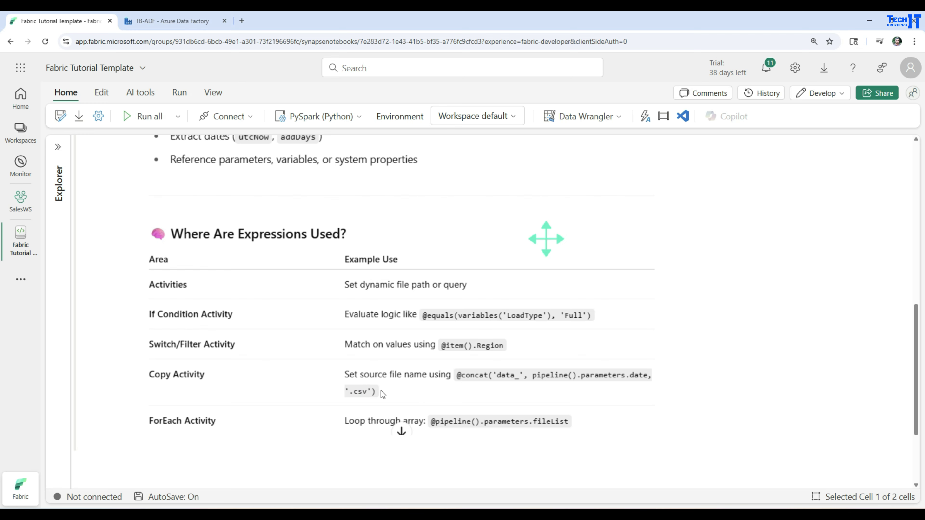
scroll(386, 389, "down", 3)
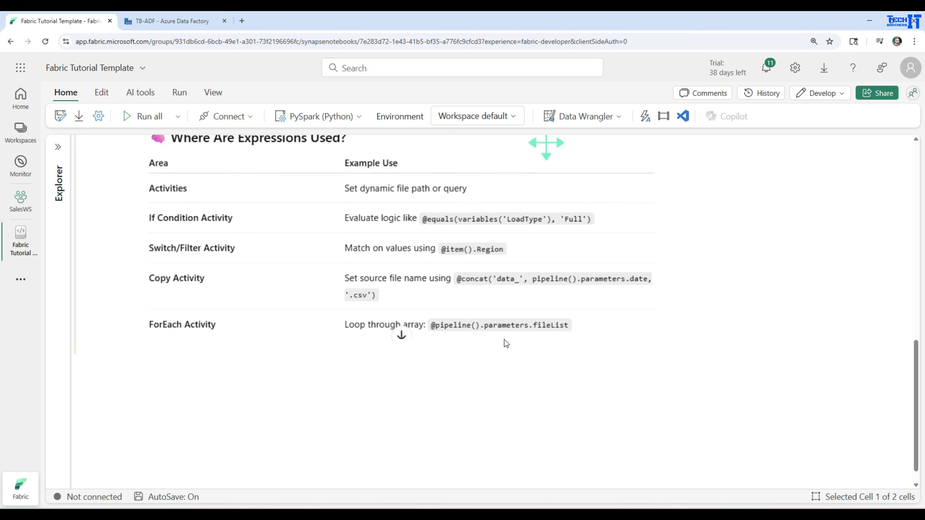
scroll(513, 362, "up", 3)
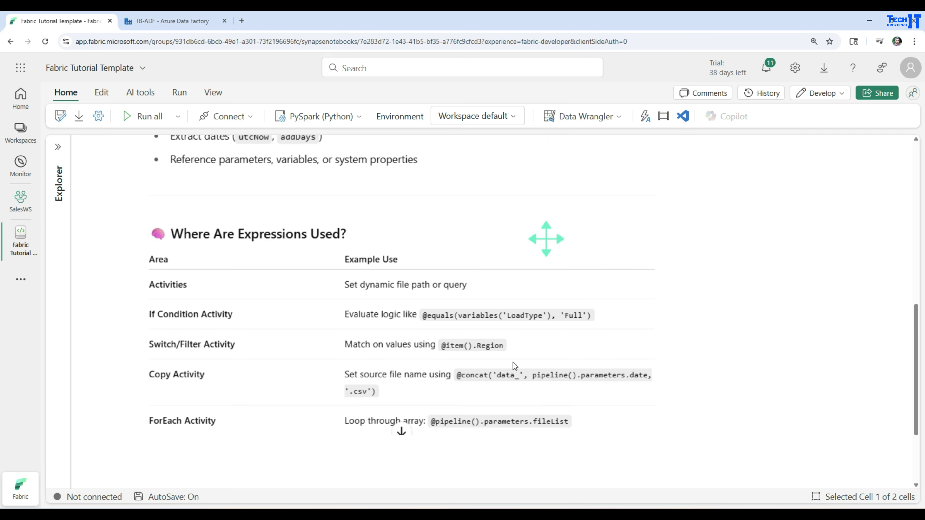
scroll(512, 362, "up", 15)
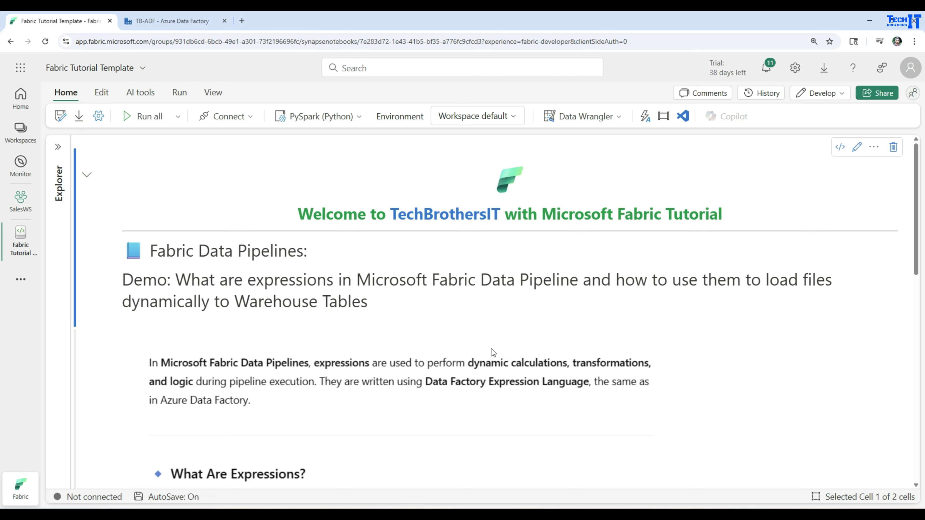
Create a data pipeline named pl_expression in the Pipelines folder of the SalesWS workspace.
left_click(20, 200)
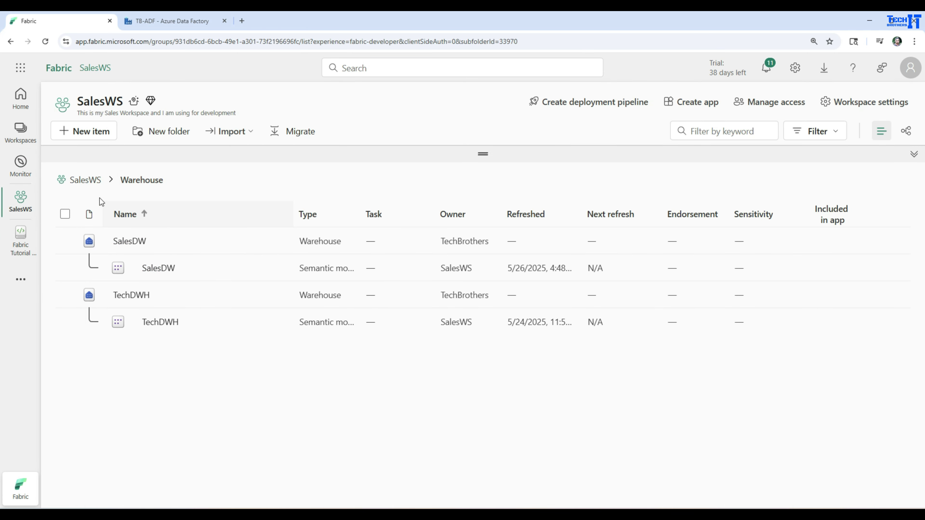
left_click(92, 179)
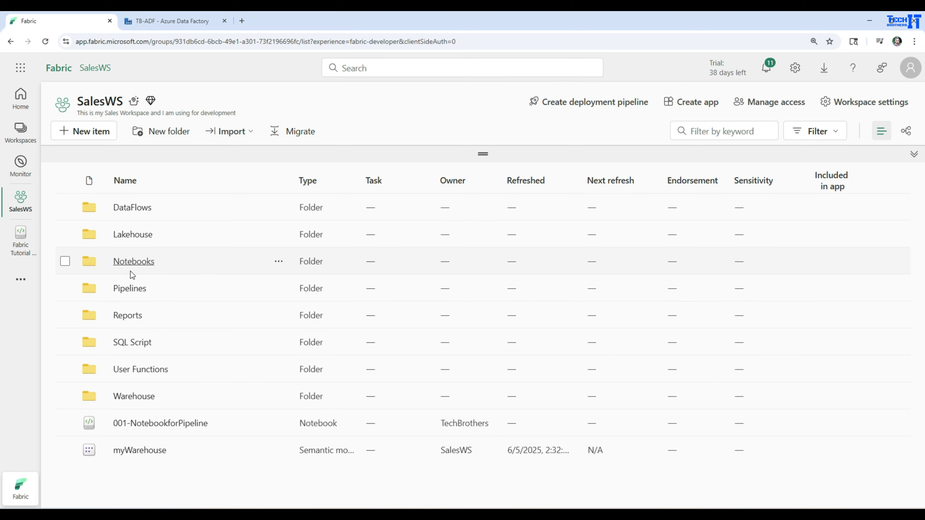
left_click(130, 289)
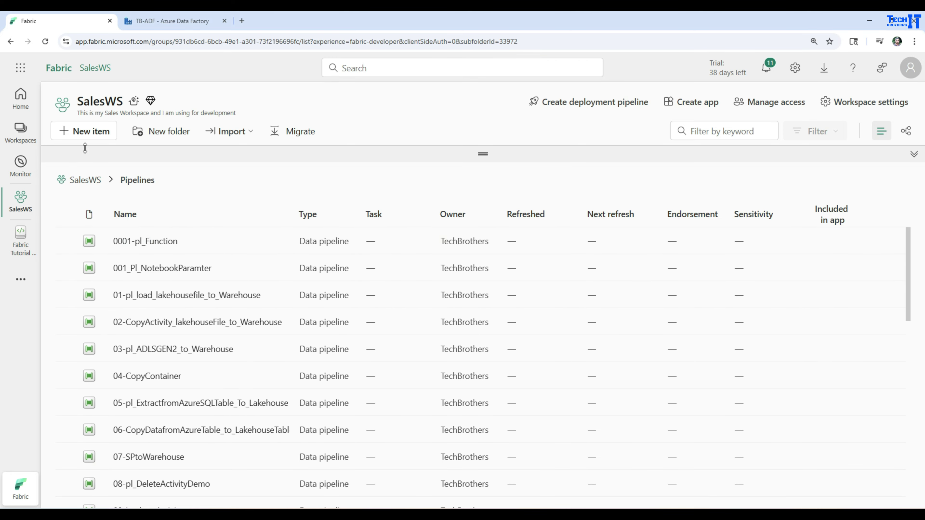
left_click(91, 132)
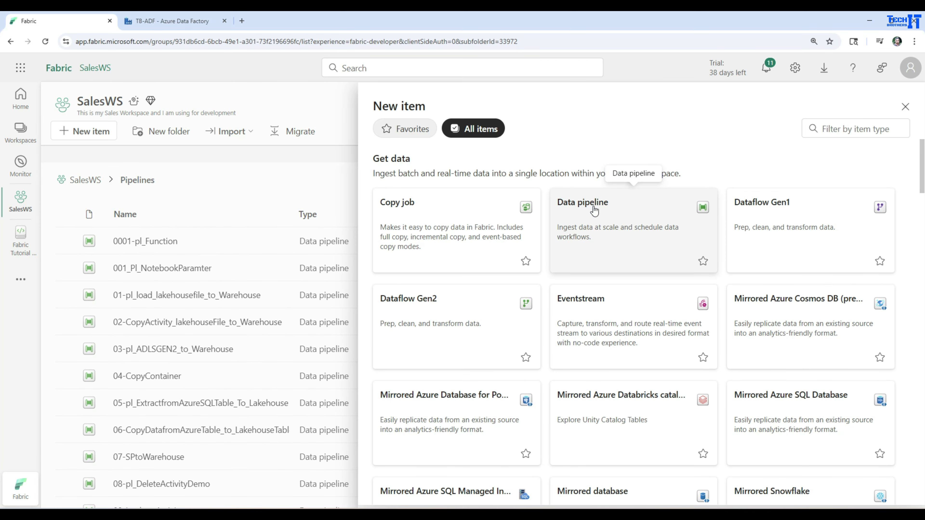
left_click(600, 220)
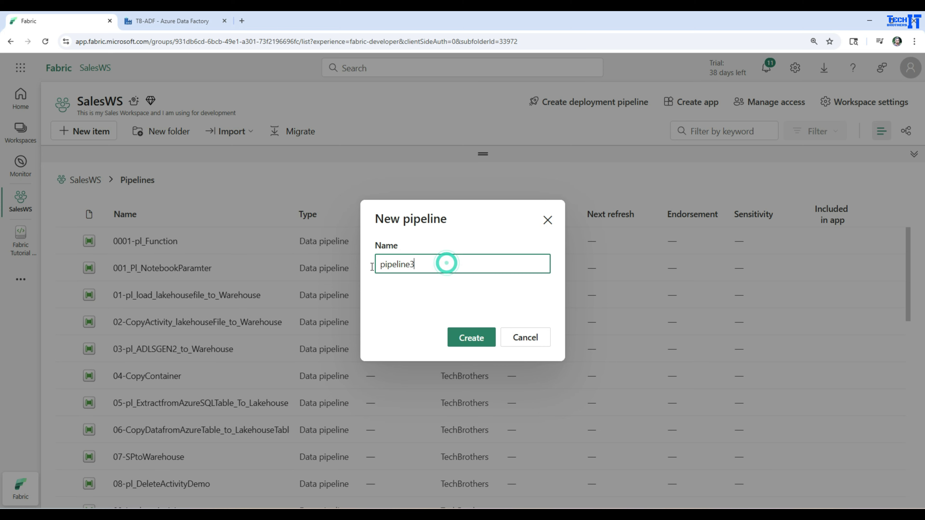
double_click(444, 263)
type("pl_")
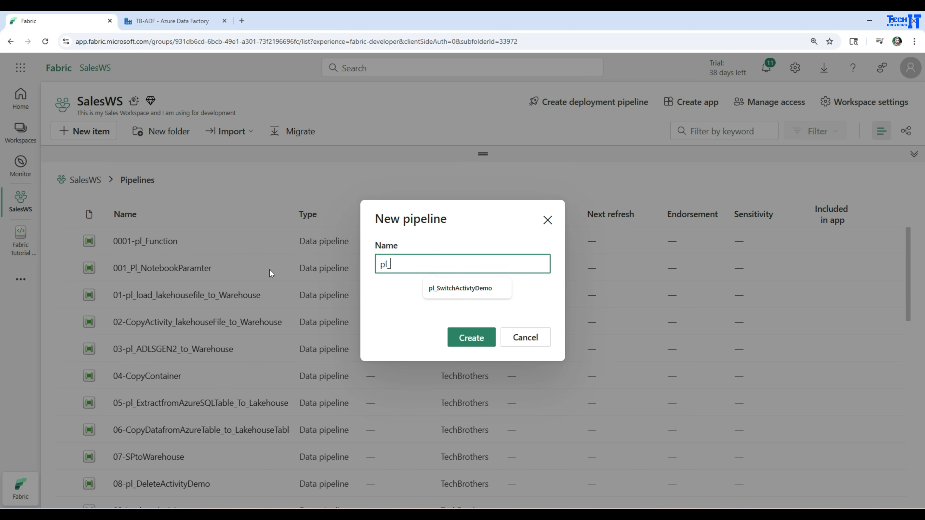
type("expression")
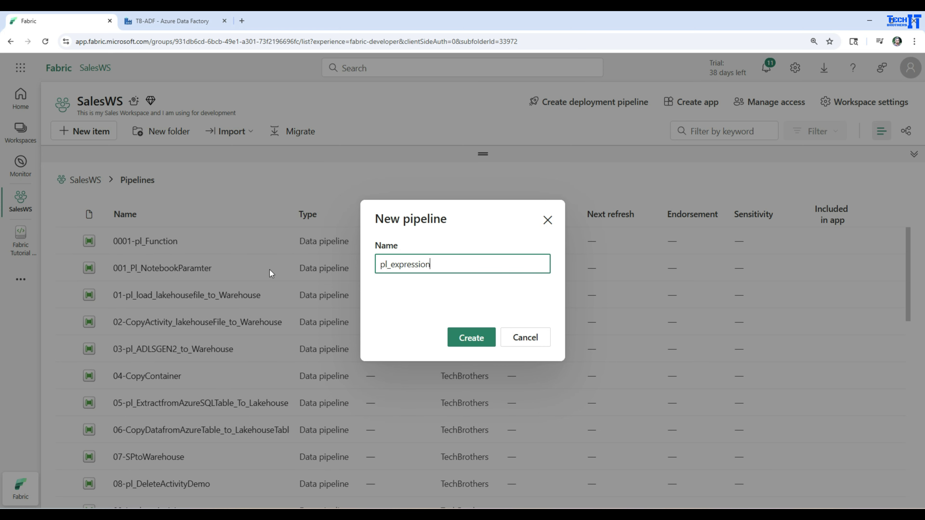
left_click(368, 341)
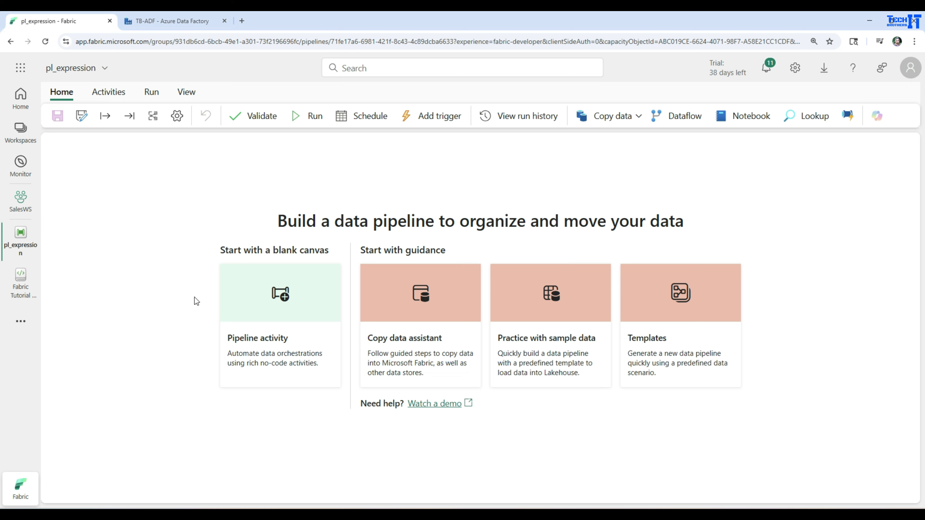
Open TechBrothersLakeHouse from the workspace's Lakehouse folder and view the files in its InputFolder.
left_click(20, 199)
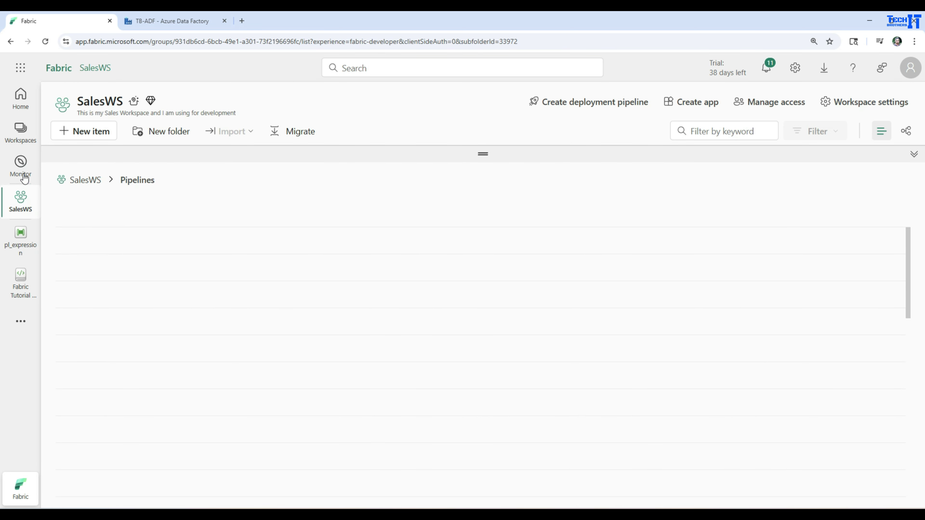
left_click(89, 180)
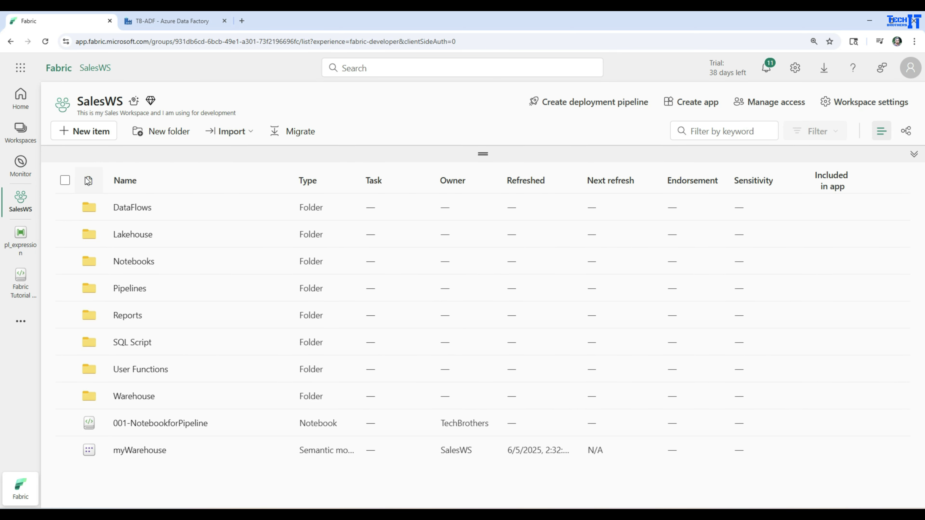
left_click(131, 236)
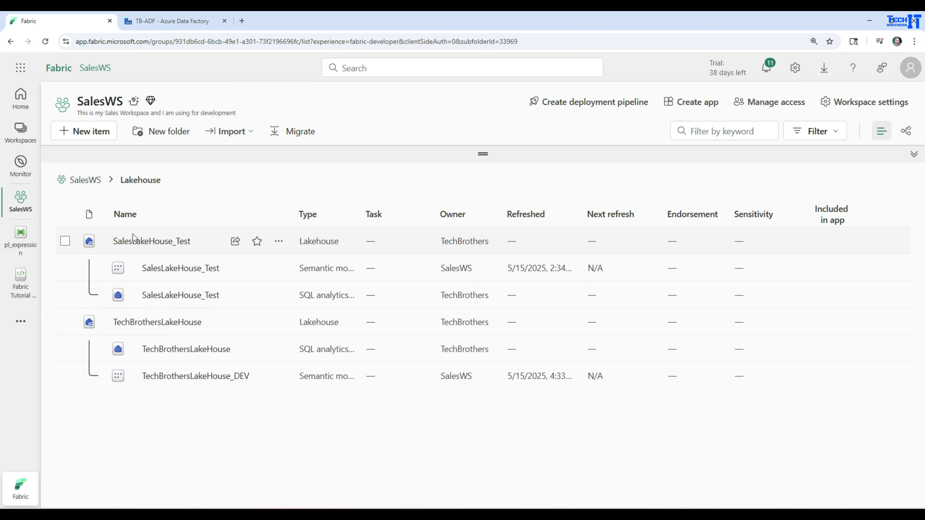
left_click(152, 325)
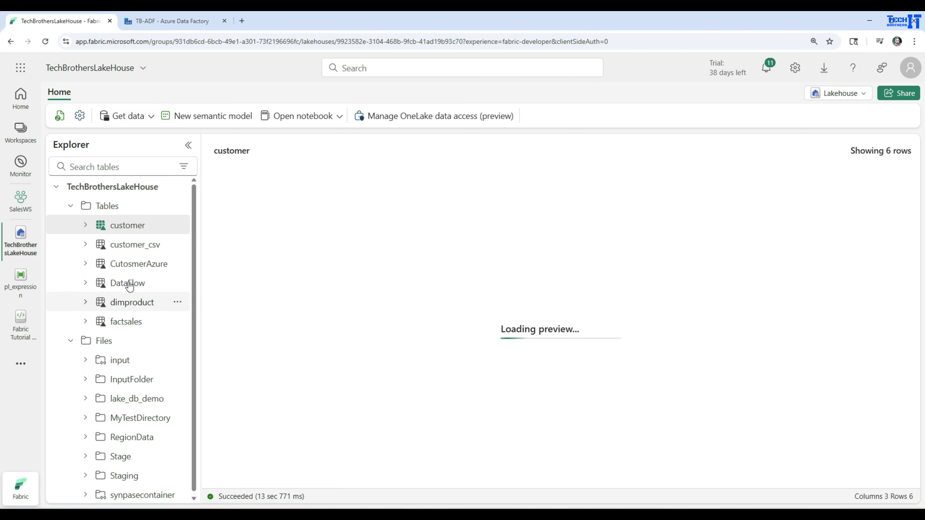
left_click(99, 346)
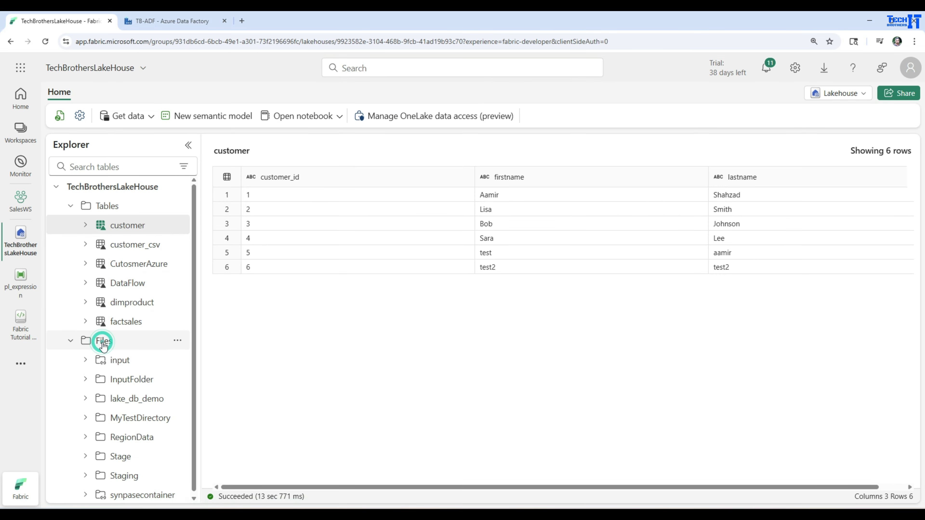
left_click(124, 380)
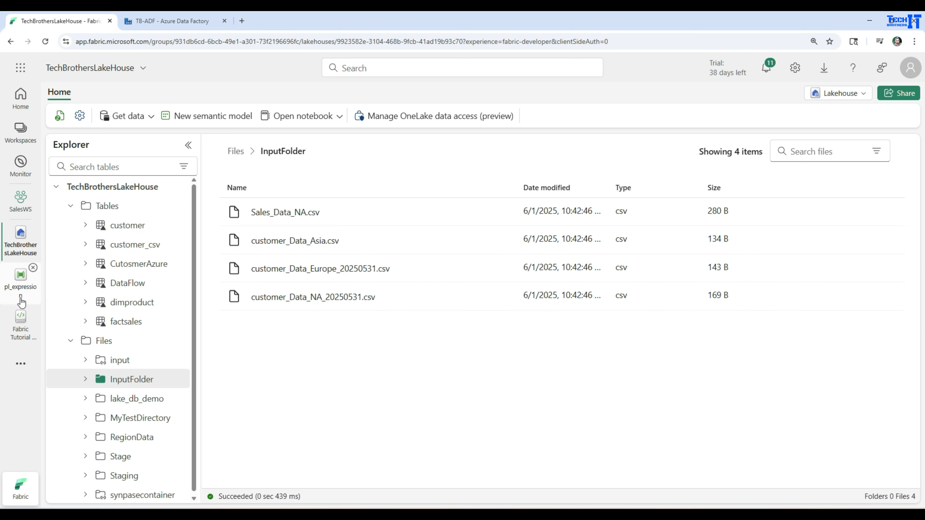
View the dbo tables of the TechDWH warehouse with their full names readable, and return to the pl_expression pipeline.
left_click(25, 209)
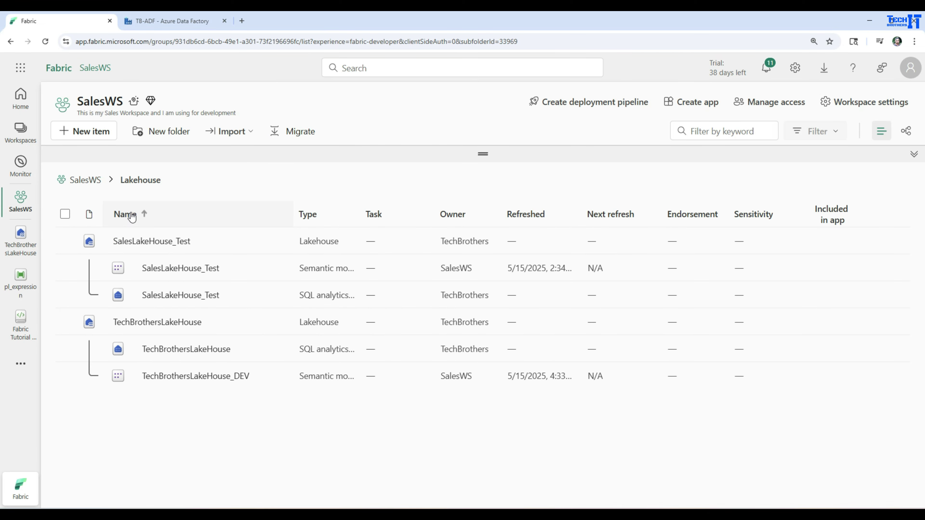
left_click(88, 182)
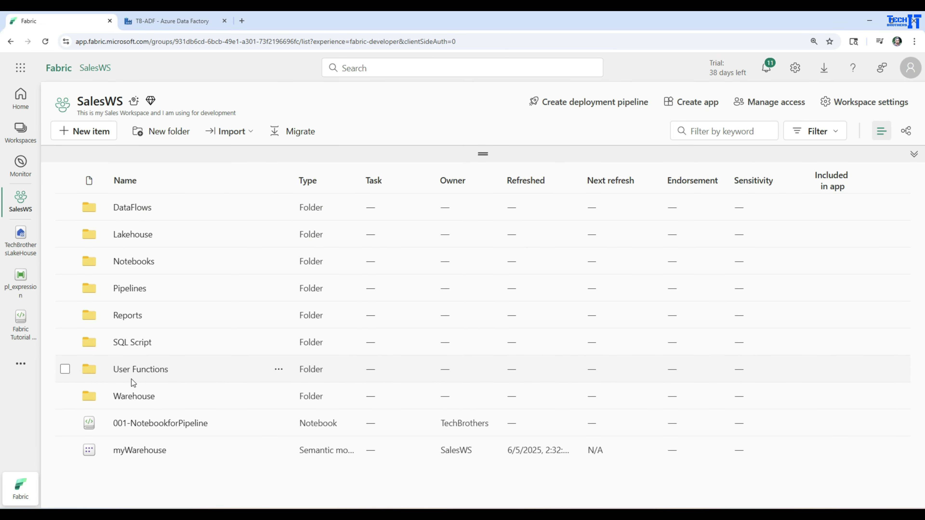
left_click(134, 395)
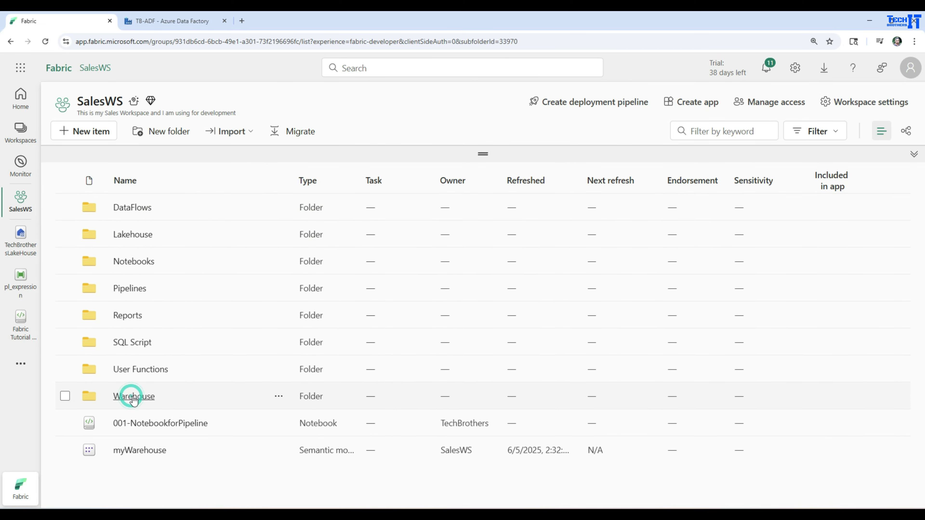
left_click(138, 295)
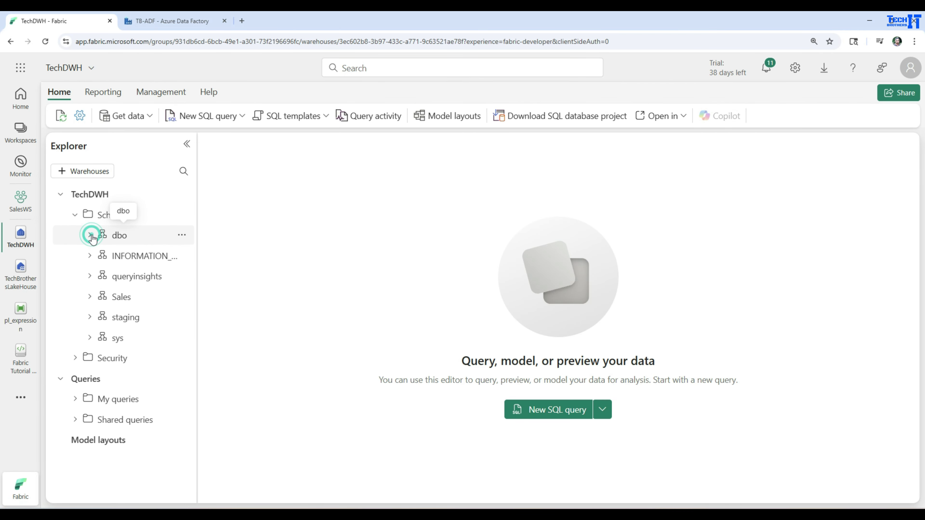
left_click(90, 235)
left_click(109, 257)
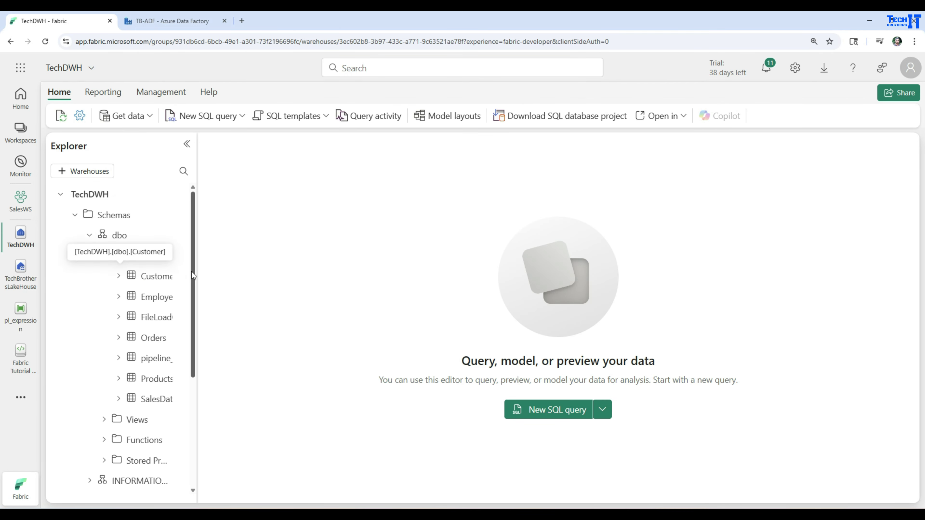
left_click_drag(196, 263, 278, 268)
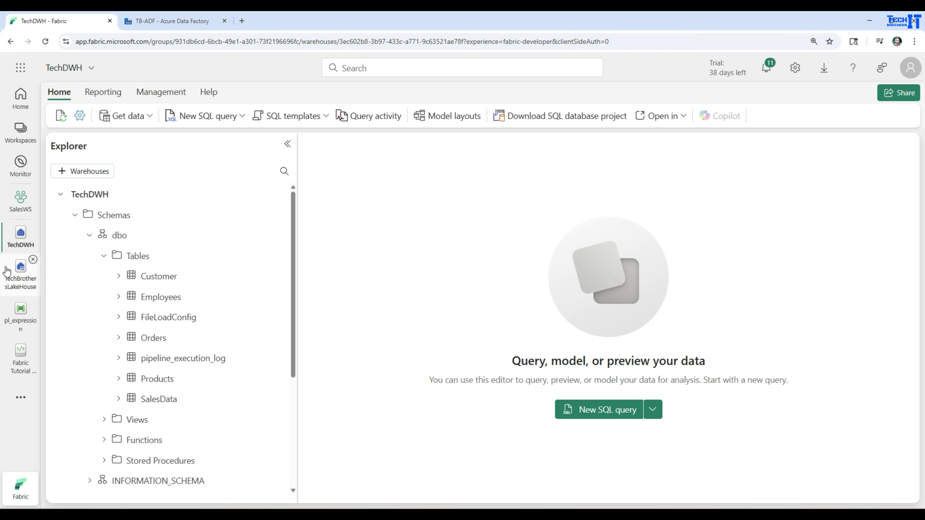
left_click(23, 323)
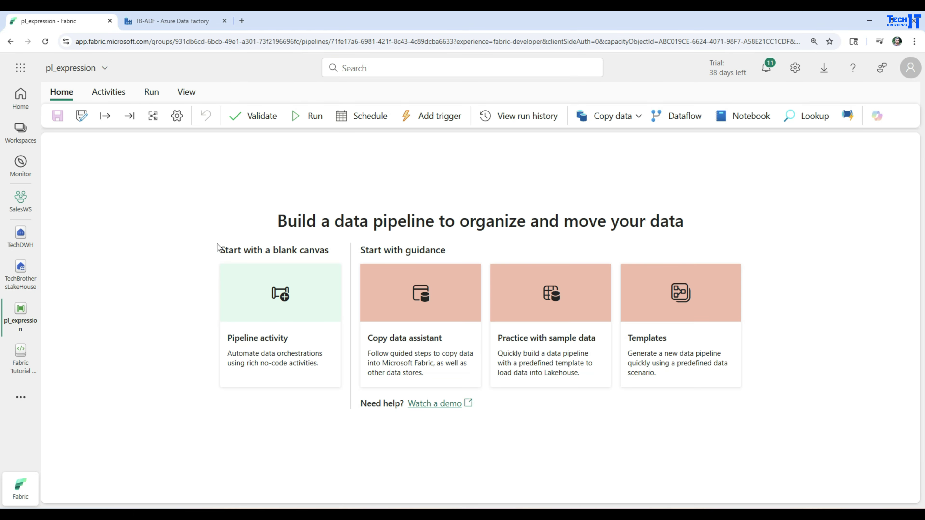
left_click(275, 332)
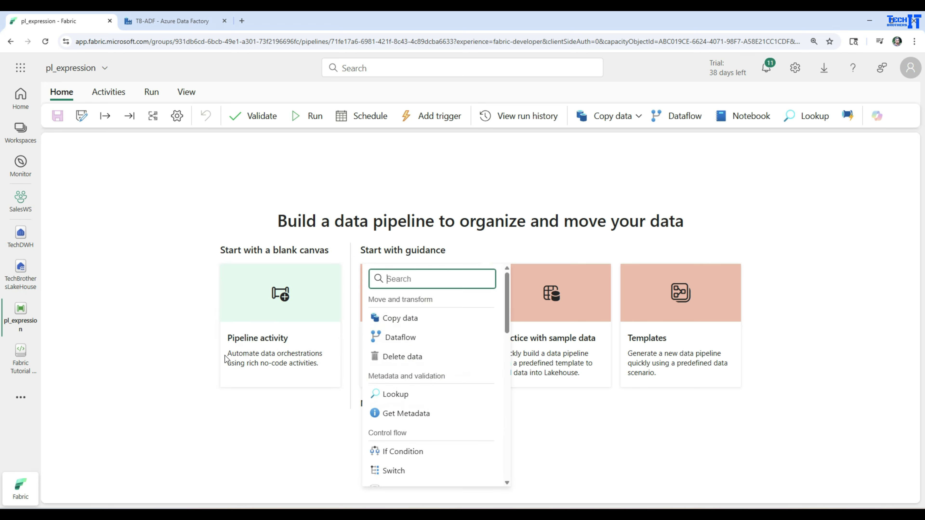
left_click(401, 318)
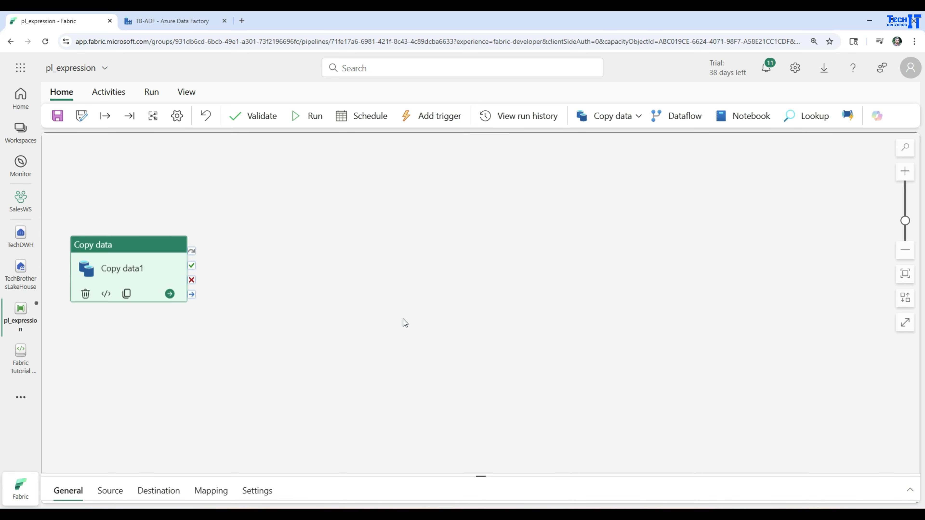
left_click(242, 238)
left_click(168, 270)
left_click_drag(134, 256, 324, 218)
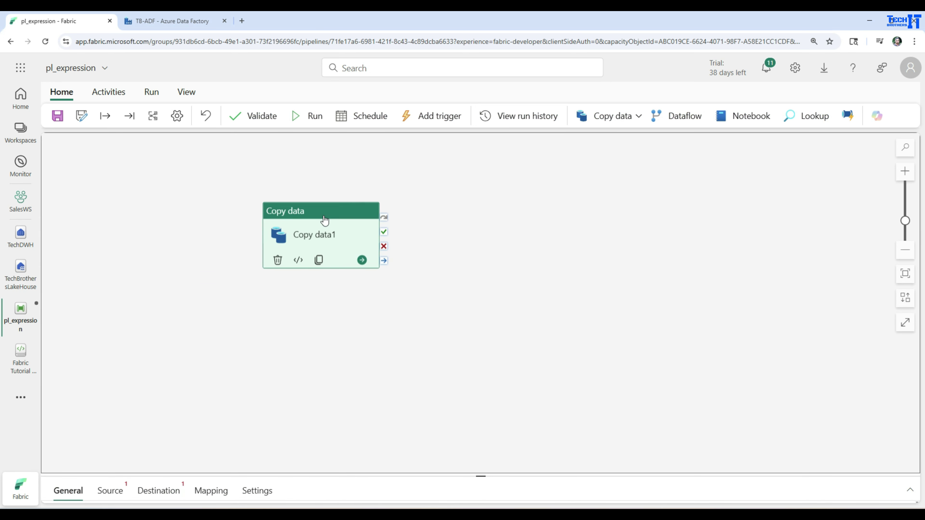
left_click(398, 271)
left_click(344, 259)
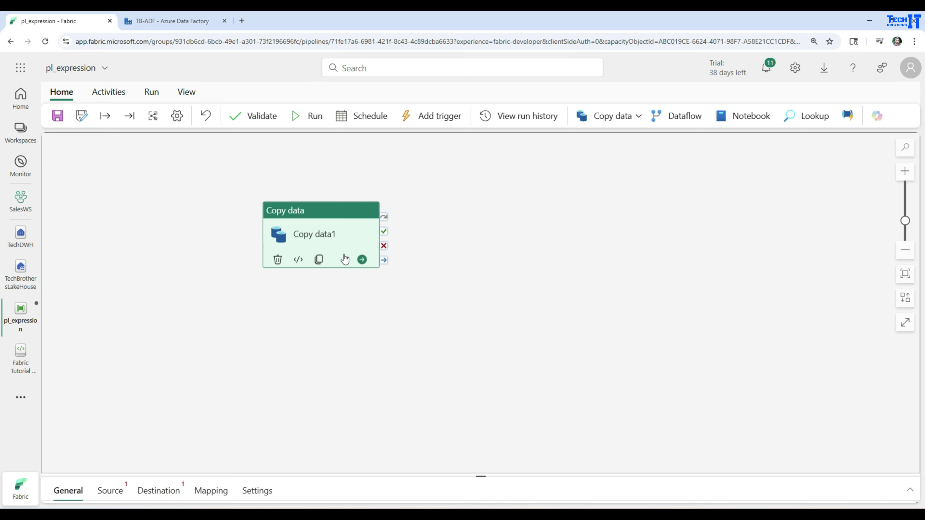
key("Delete")
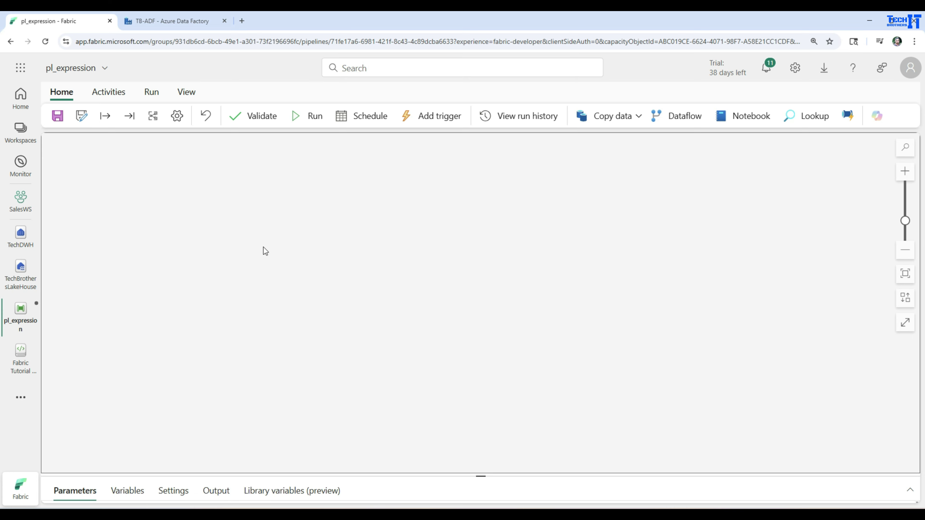
Add a Get Metadata activity to the pipeline canvas, move it toward the middle and enlarge its properties area.
left_click(108, 94)
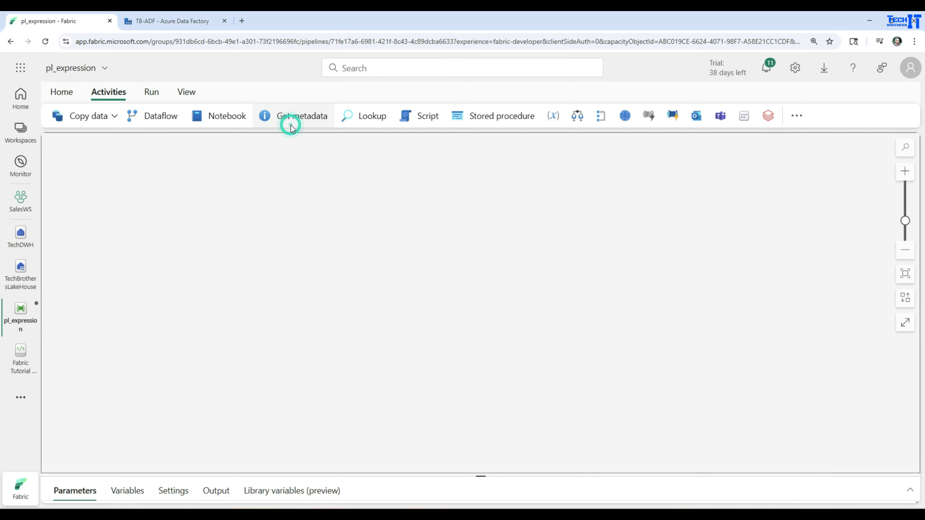
left_click(292, 117)
left_click_drag(147, 252, 272, 222)
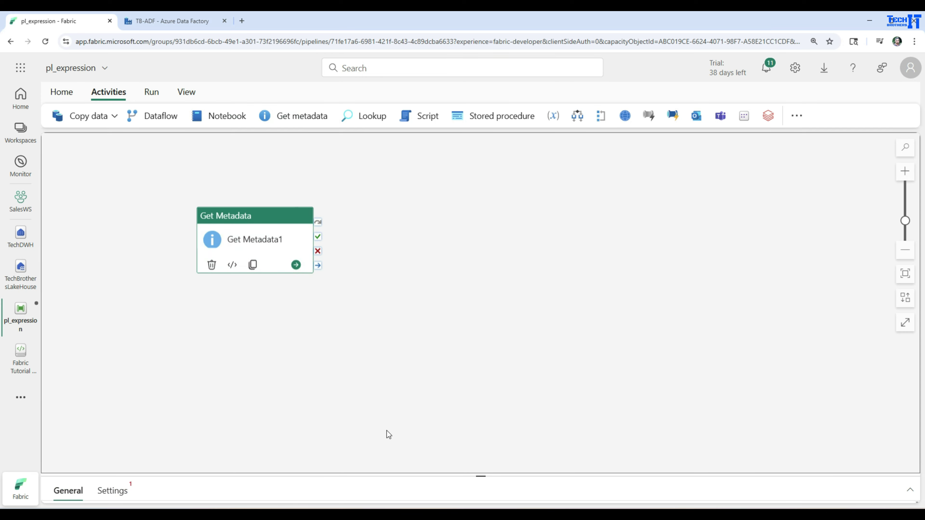
left_click_drag(446, 471, 462, 334)
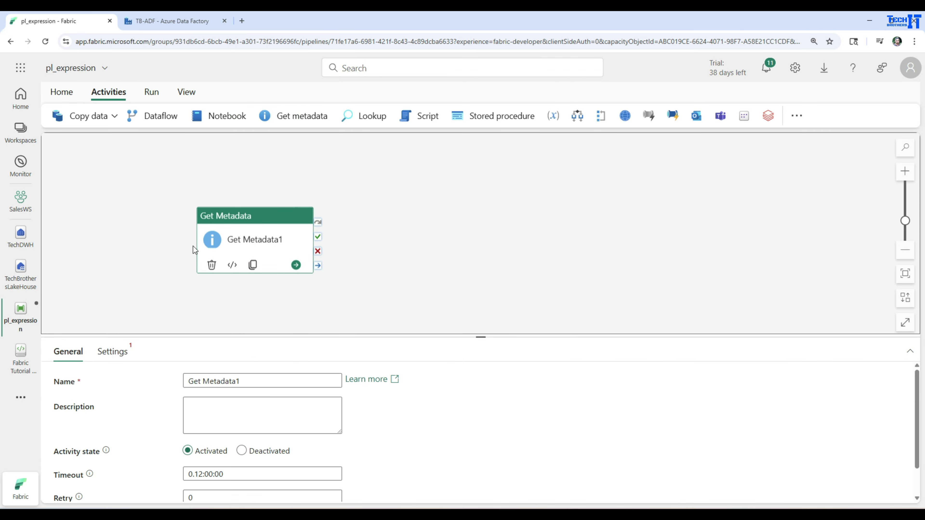
Open the dynamic content editor for the Get Metadata activity's connection.
left_click(118, 351)
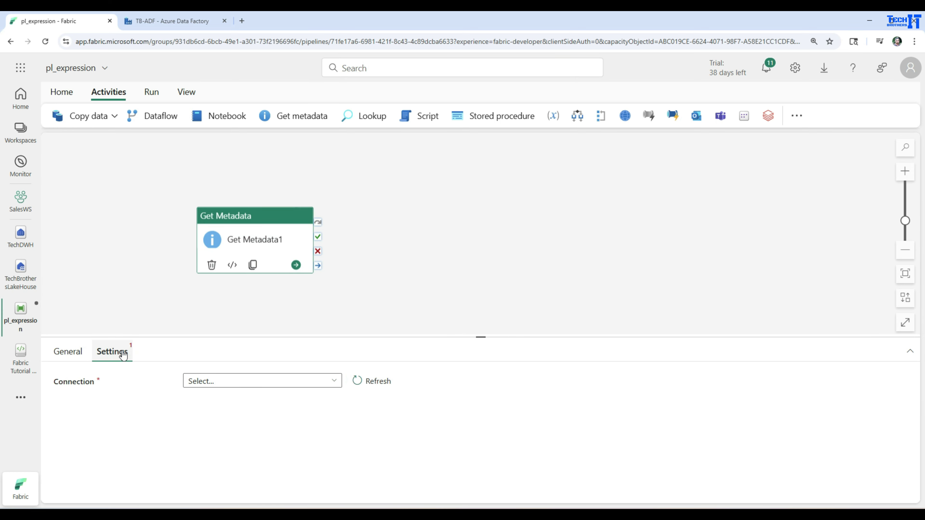
left_click(229, 380)
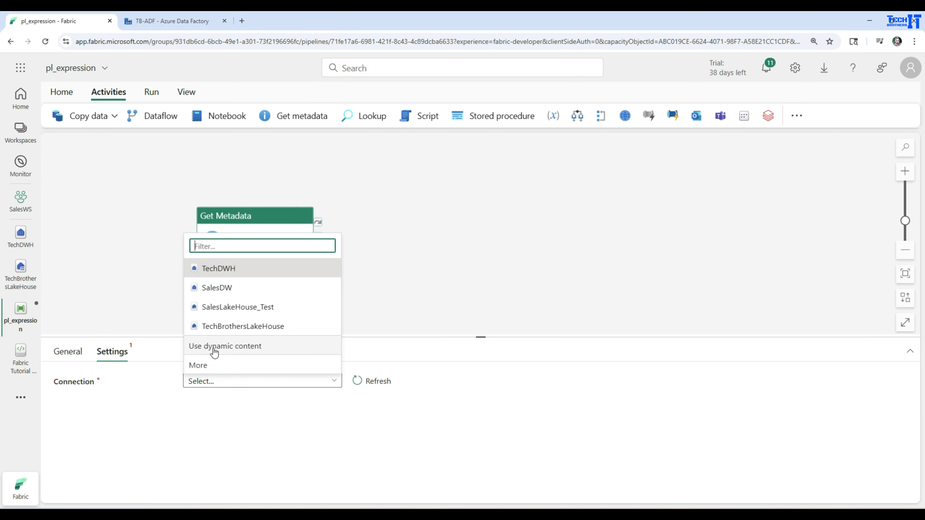
left_click(222, 350)
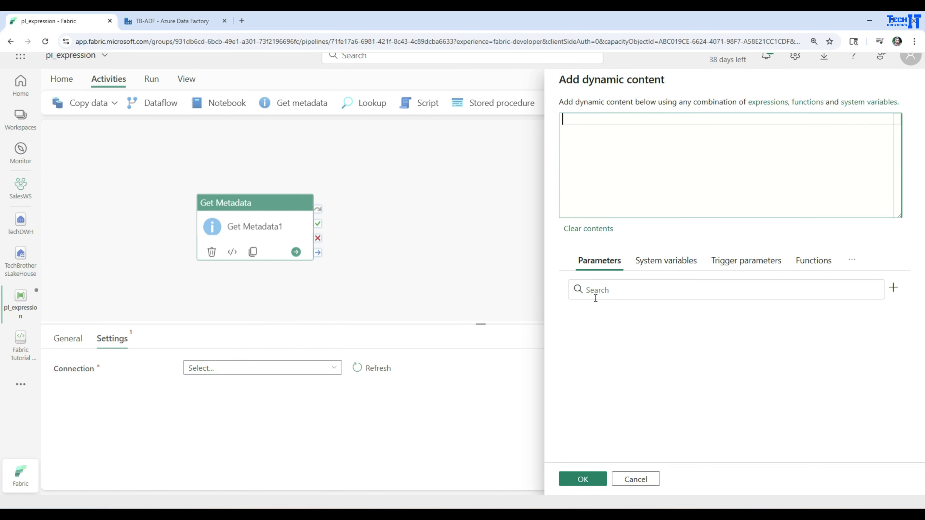
Try the Pipeline ID system variable as the connection expression and clear the inserted expression.
left_click(661, 265)
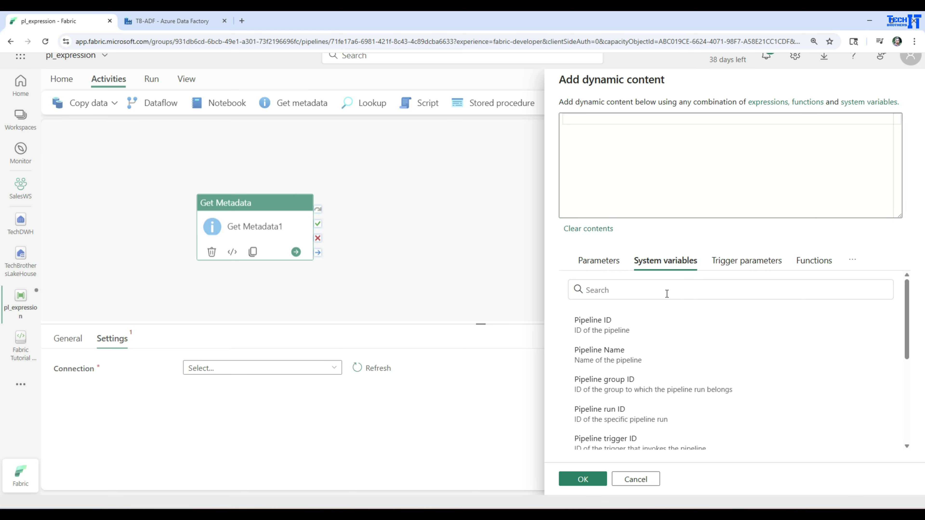
left_click(625, 324)
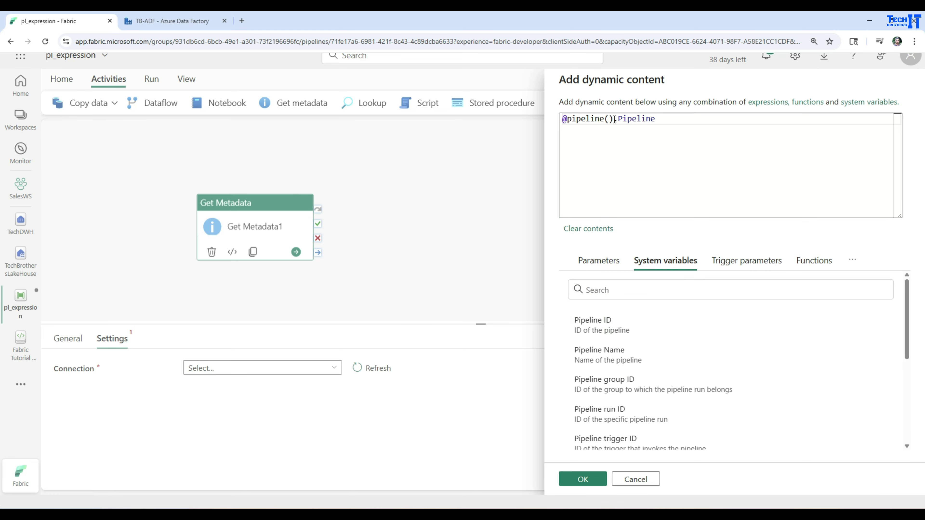
left_click_drag(614, 119, 559, 122)
left_click(623, 122)
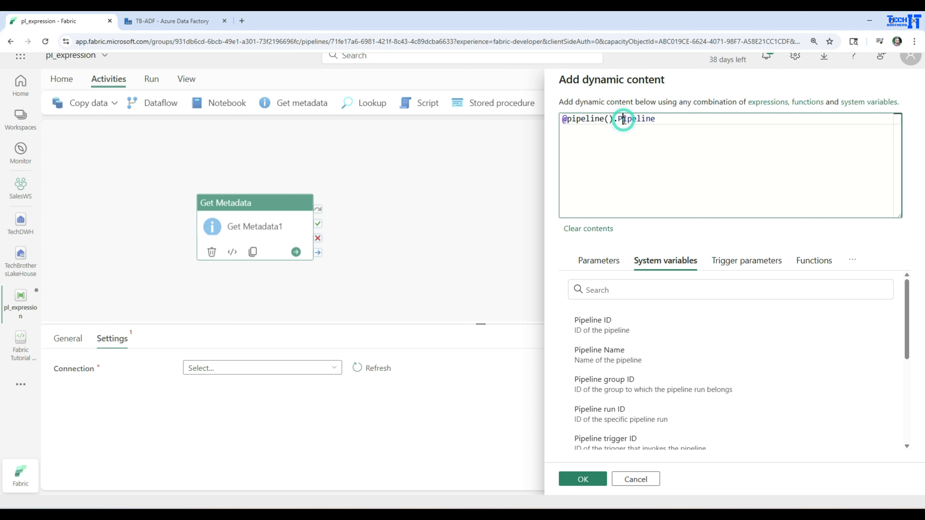
left_click_drag(665, 120, 551, 120)
key("Delete")
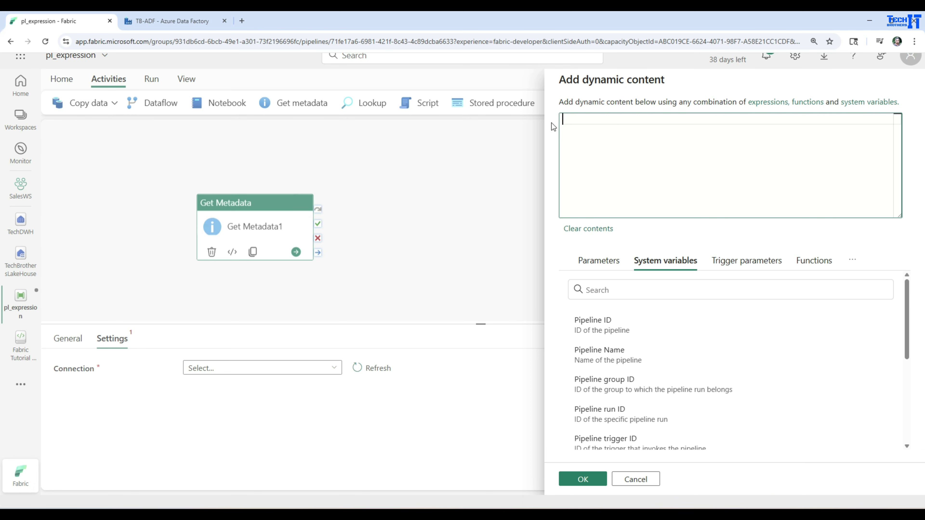
Try the Pipeline Name system variable as the connection expression, and clear it after reviewing the remaining system variables.
left_click(614, 364)
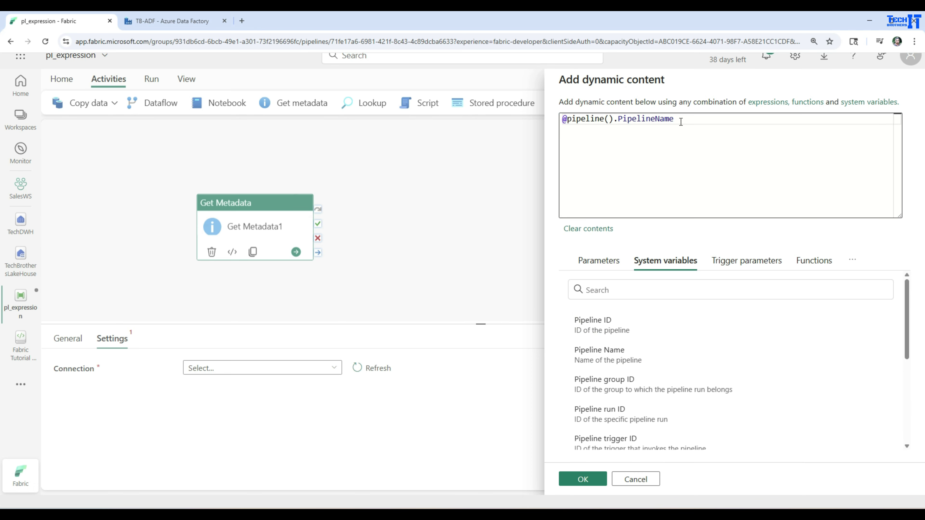
left_click_drag(681, 122, 567, 119)
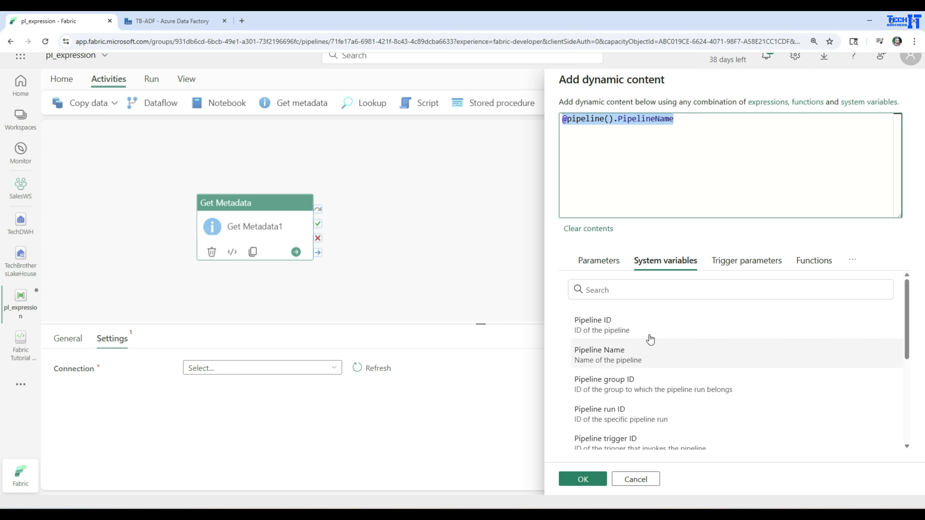
scroll(681, 374, "down", 5)
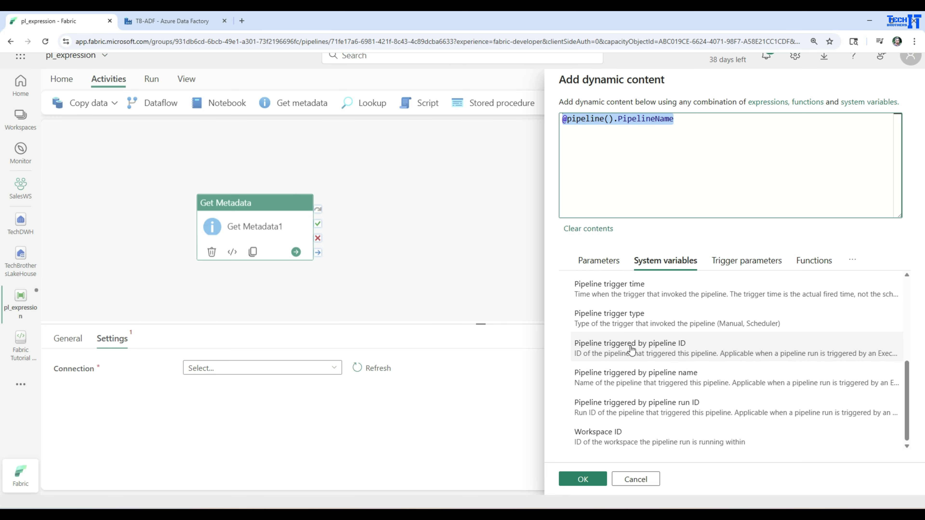
scroll(686, 368, "up", 1)
scroll(685, 368, "up", 5)
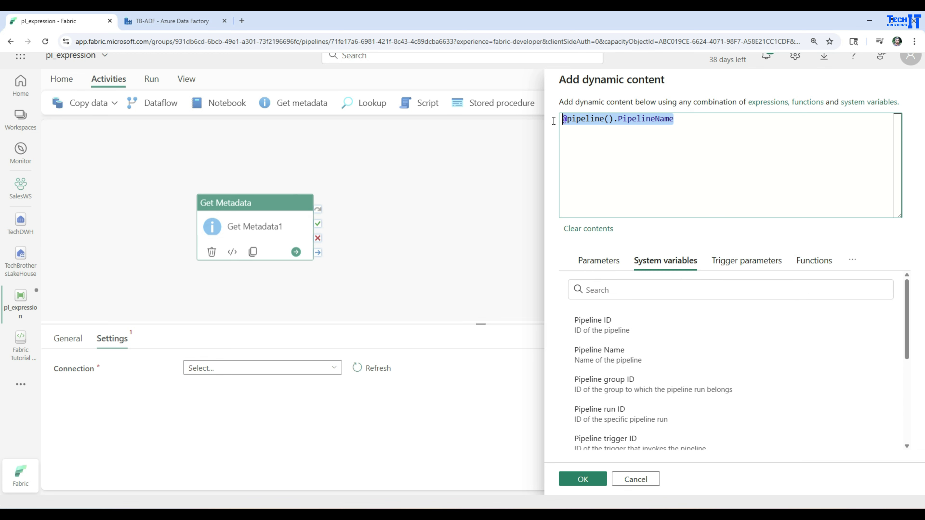
key("Delete")
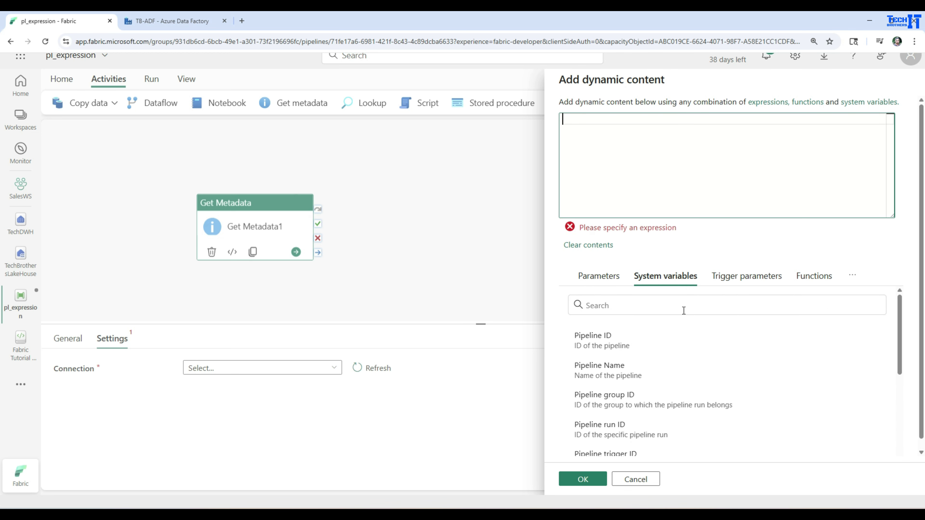
Try the File name and Type trigger parameters as the connection expression and empty the expression.
left_click(726, 276)
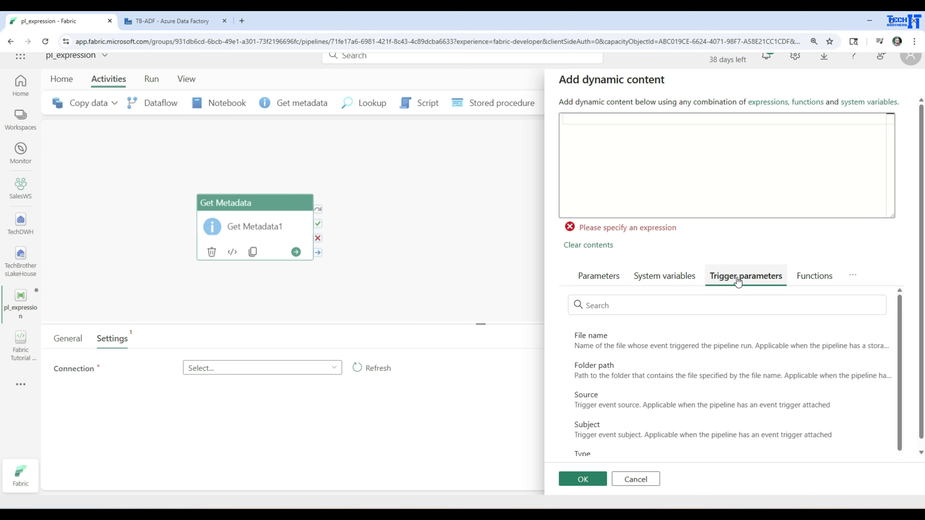
left_click(608, 344)
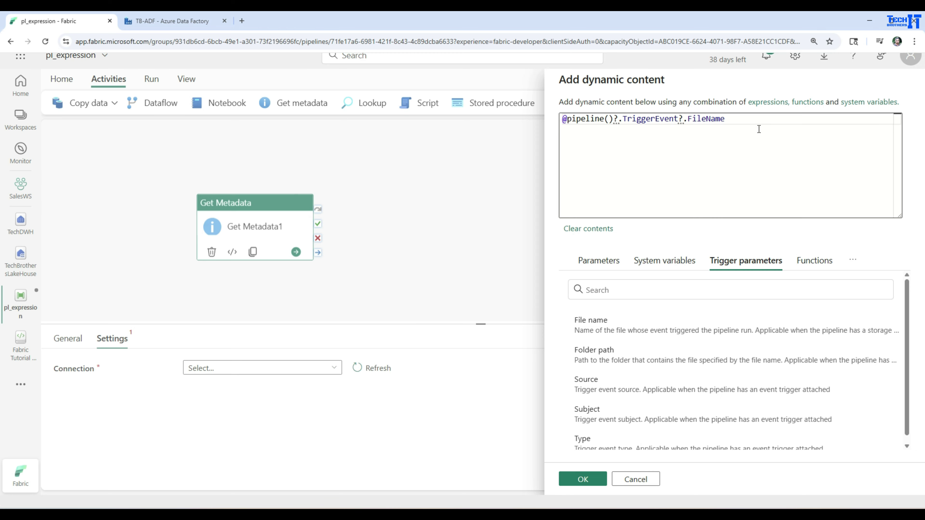
left_click_drag(759, 128, 542, 112)
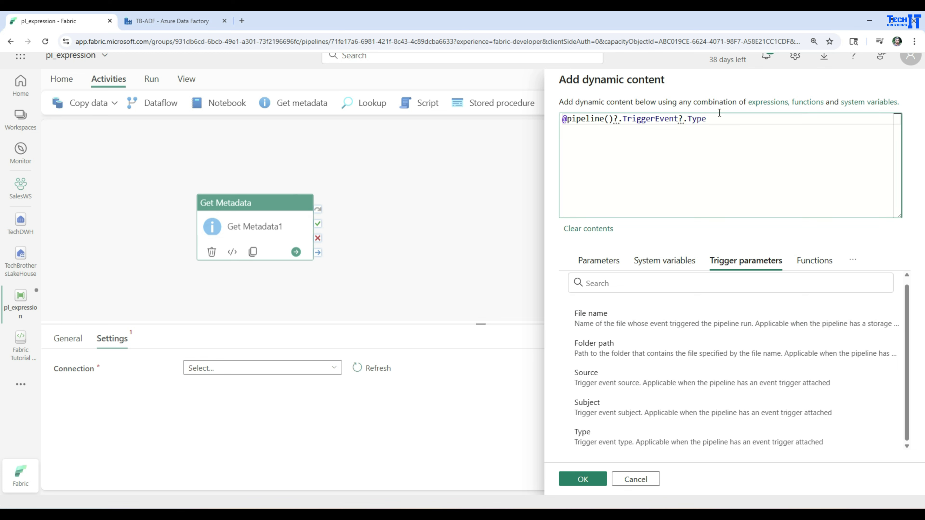
left_click_drag(724, 121, 497, 124)
key("BackSpace")
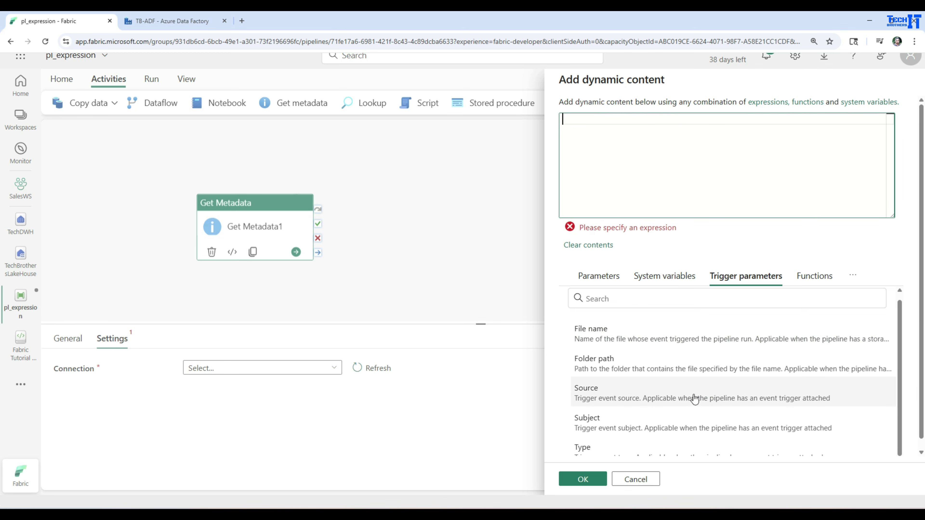
Examine the string functions available for dynamic content expressions, from concat through trim, and collapse their category.
left_click(806, 284)
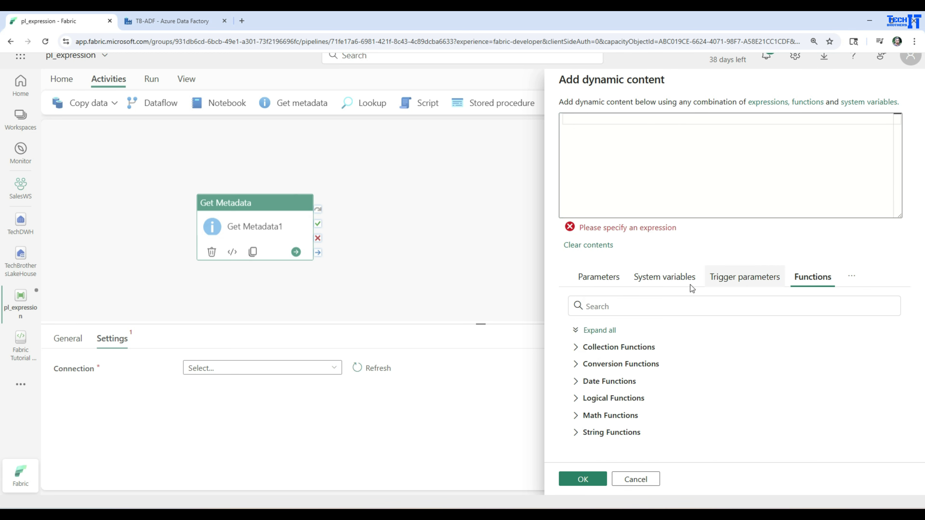
left_click(575, 434)
scroll(750, 419, "down", 4)
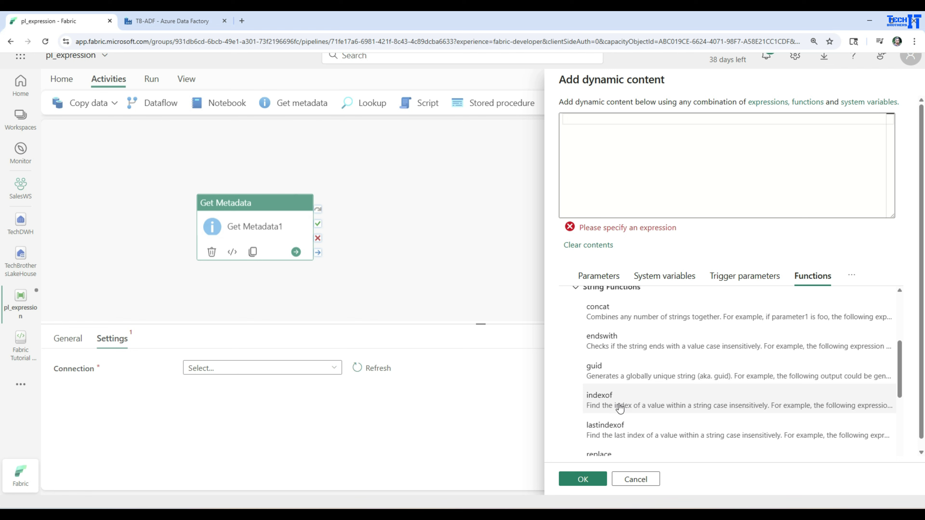
scroll(620, 408, "down", 1)
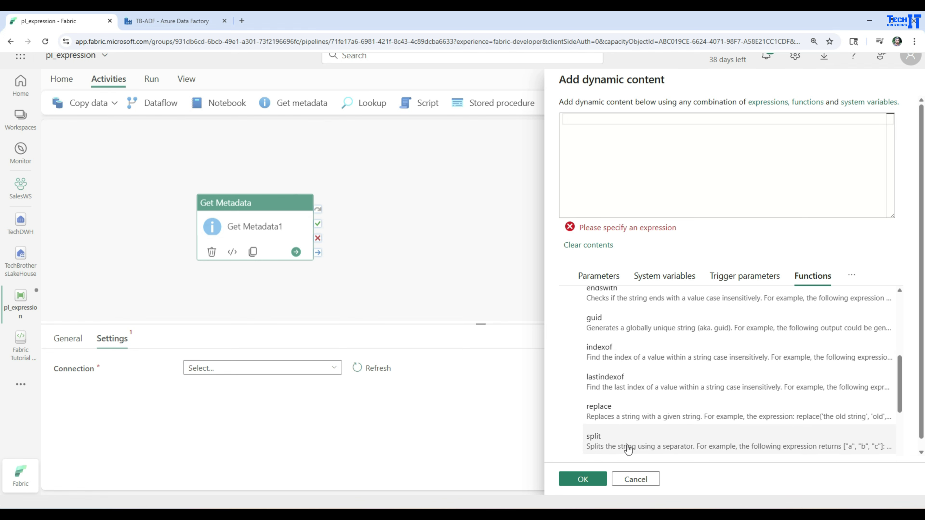
scroll(631, 435, "down", 3)
scroll(629, 433, "down", 1)
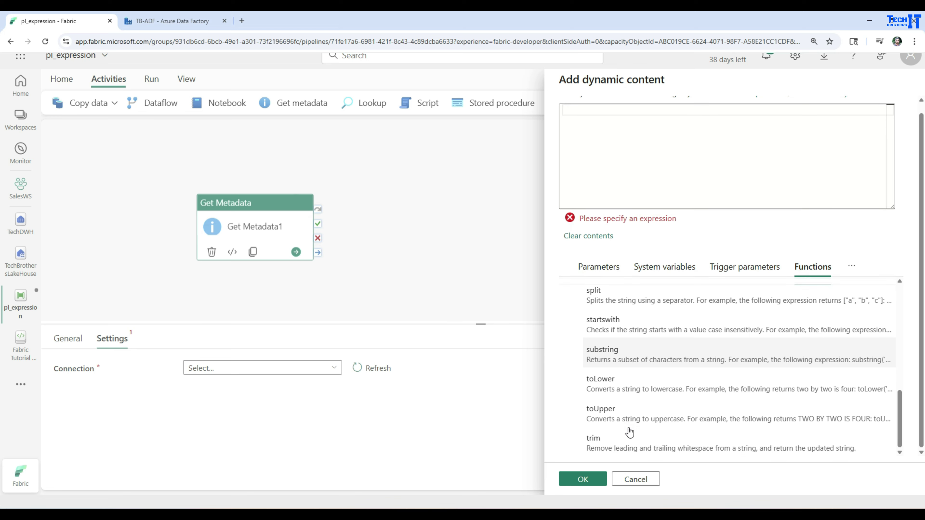
scroll(651, 415, "up", 8)
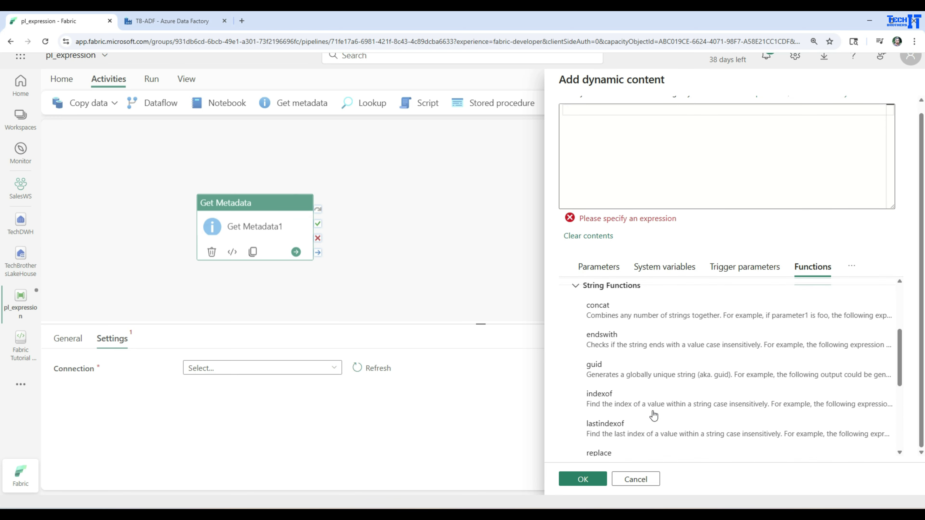
left_click(575, 422)
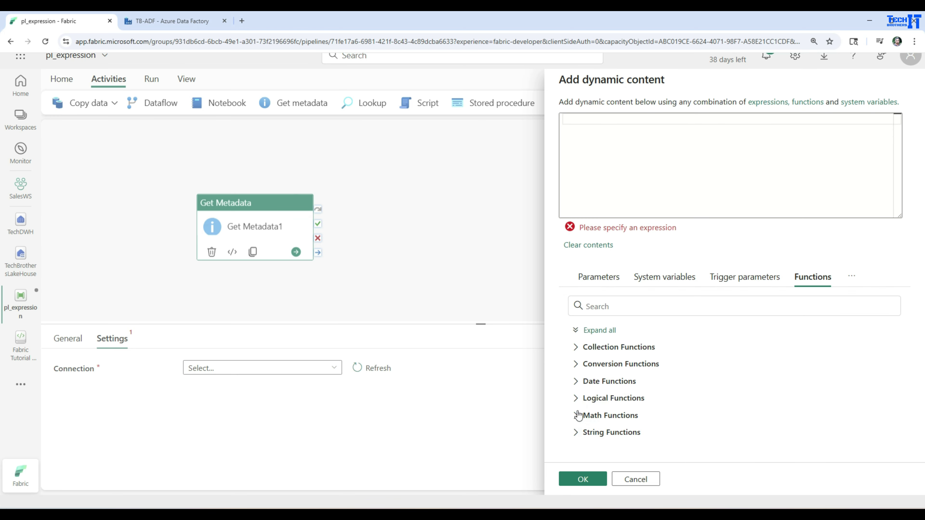
Review the math functions available for expressions and collapse their category.
left_click(578, 416)
scroll(671, 423, "down", 3)
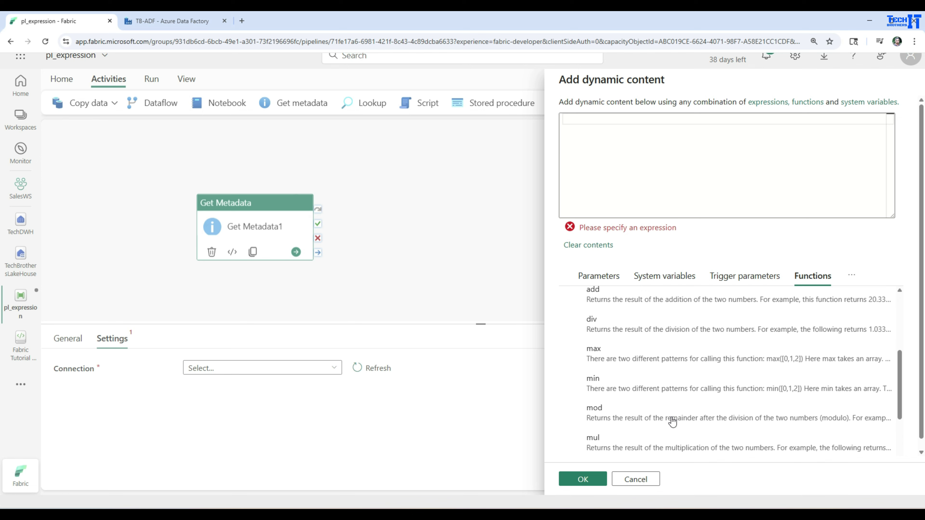
scroll(671, 422, "down", 3)
scroll(670, 423, "up", 6)
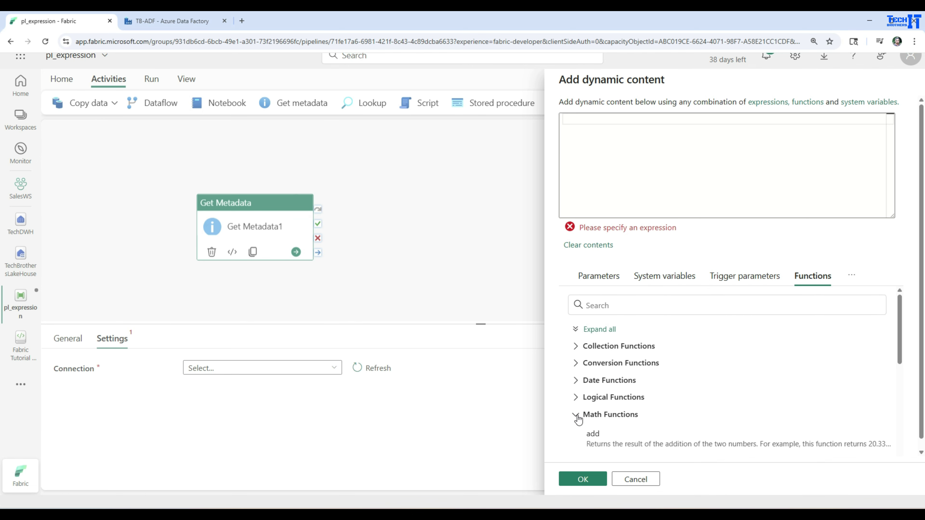
left_click(577, 416)
Review the logical functions available for expressions, from equals through or, and collapse their category.
left_click(576, 398)
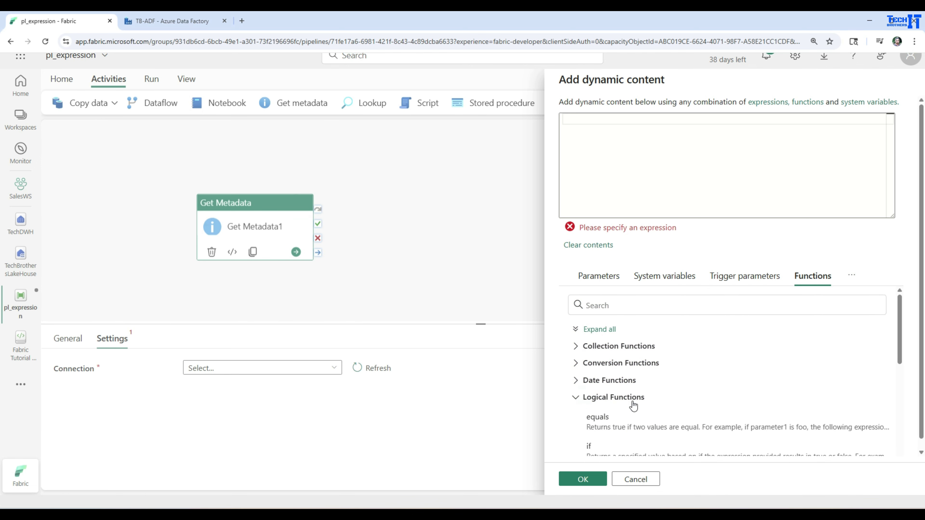
scroll(686, 405, "down", 2)
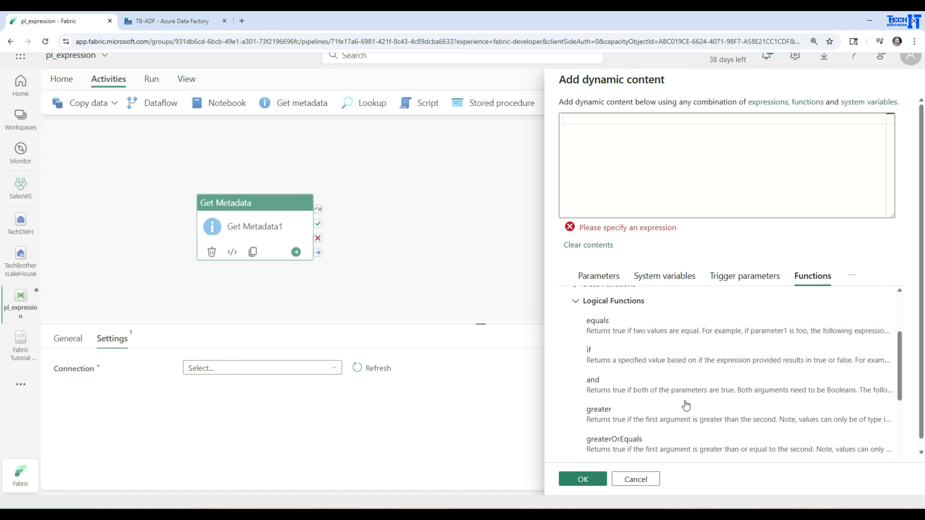
scroll(685, 405, "down", 2)
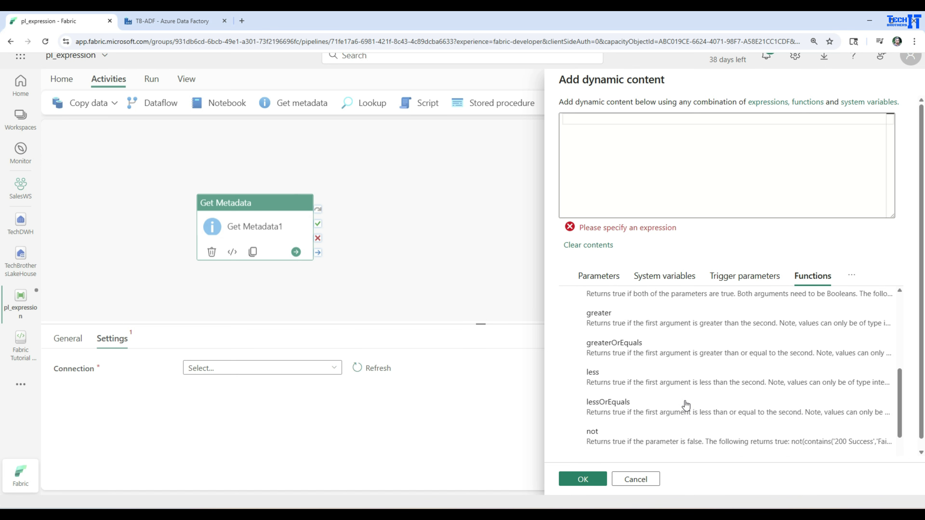
scroll(685, 405, "down", 1)
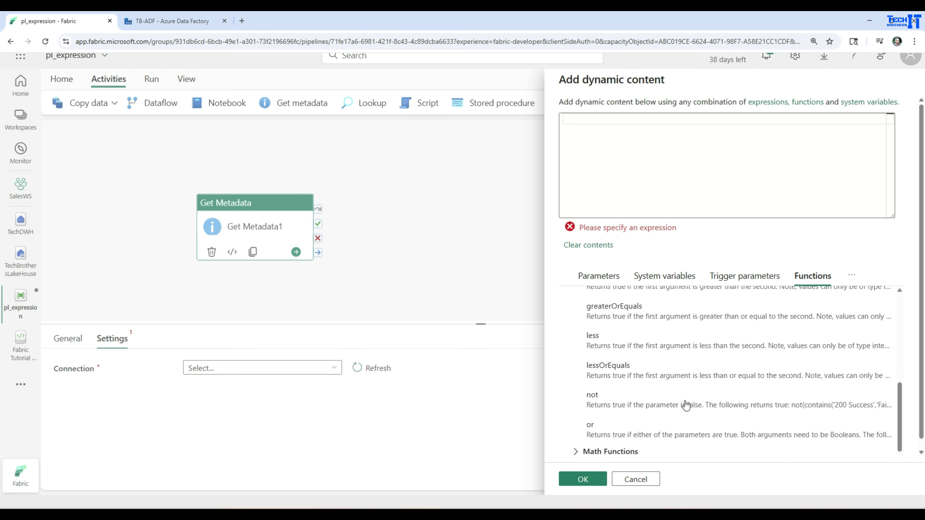
scroll(686, 405, "up", 5)
left_click(575, 398)
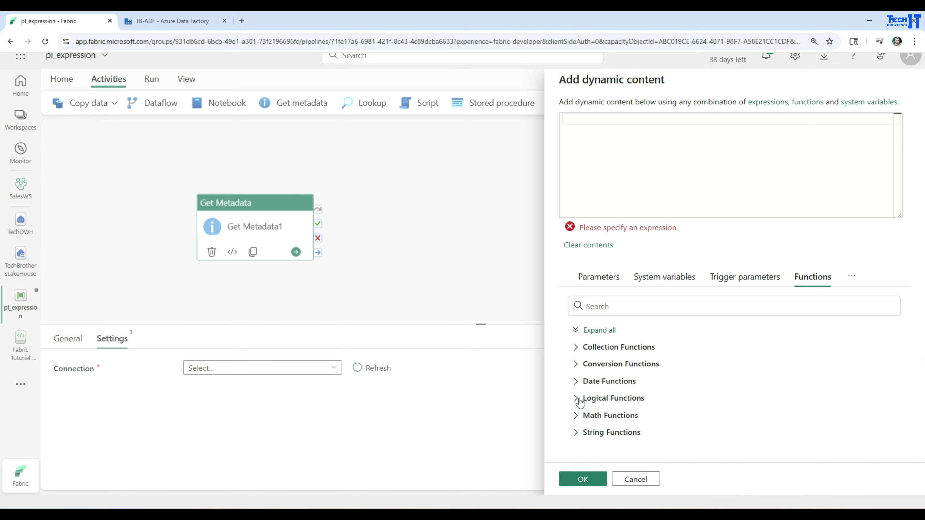
Review the date functions available for expressions, starting with formatDateTime and utcNow, and collapse their category.
left_click(575, 381)
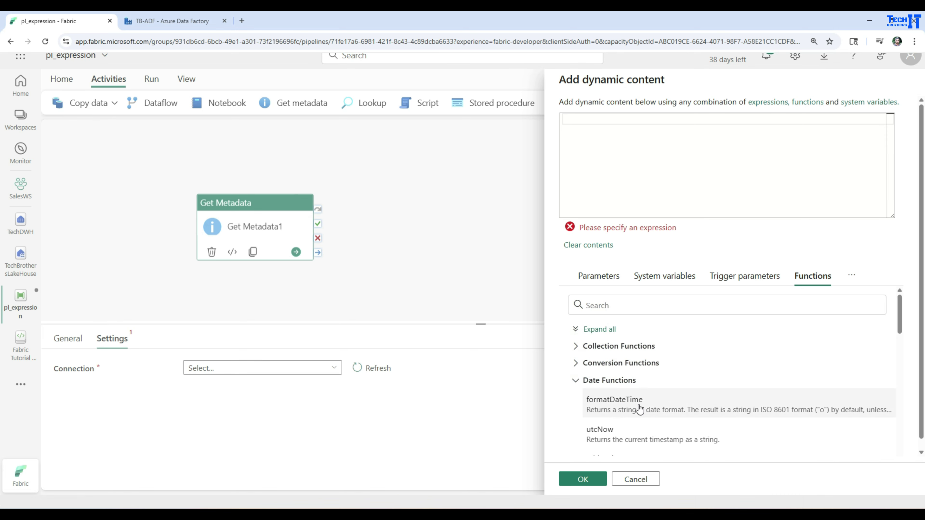
scroll(618, 422, "down", 3)
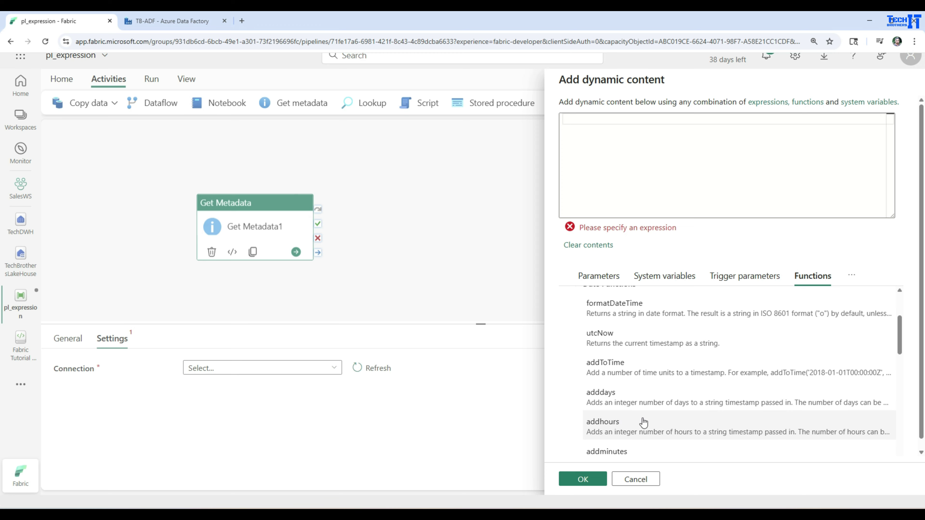
scroll(642, 421, "down", 4)
scroll(643, 422, "down", 10)
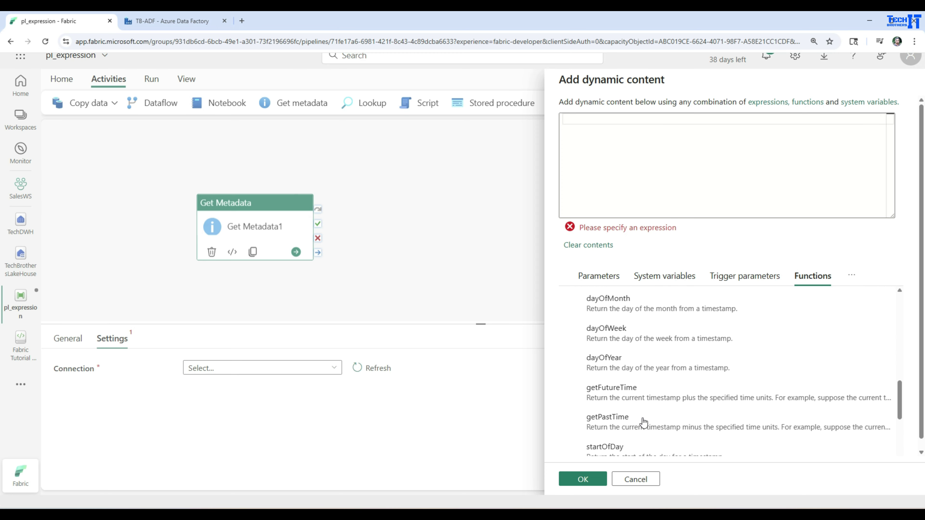
scroll(644, 421, "up", 10)
scroll(644, 420, "up", 5)
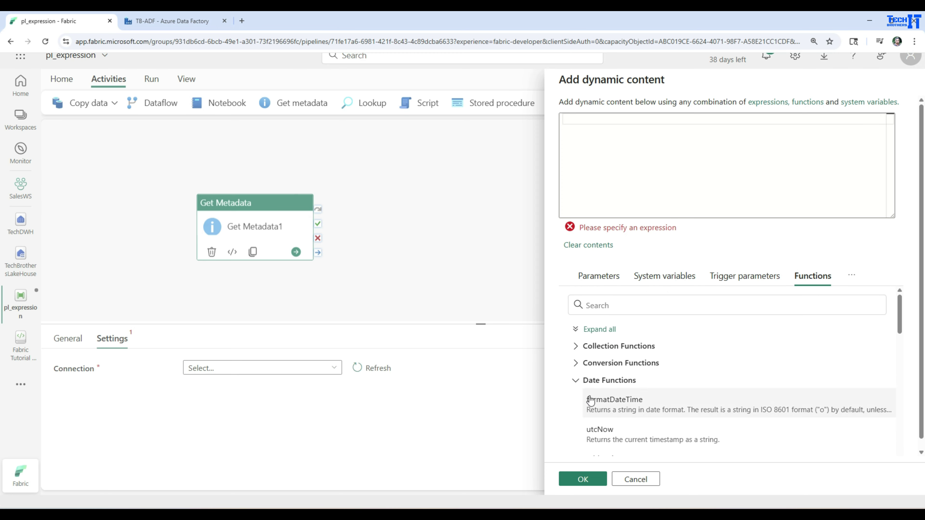
left_click(576, 381)
Review the conversion functions available for expressions, from string through xpath, and collapse their category.
left_click(578, 369)
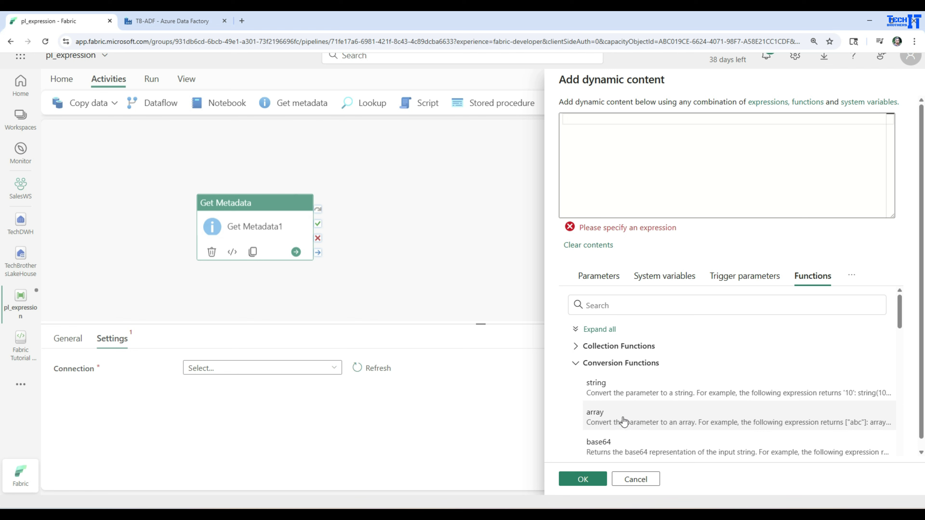
scroll(637, 443, "down", 1)
scroll(637, 443, "down", 3)
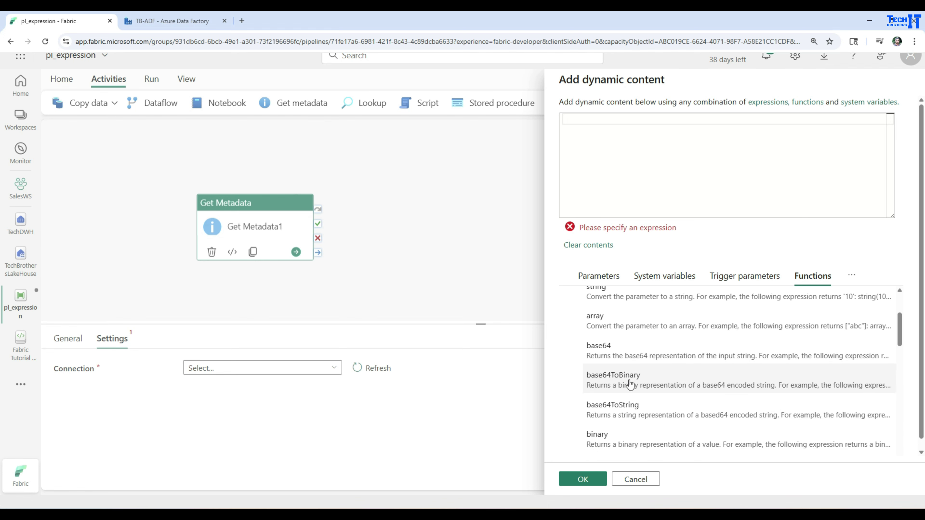
scroll(623, 387, "down", 3)
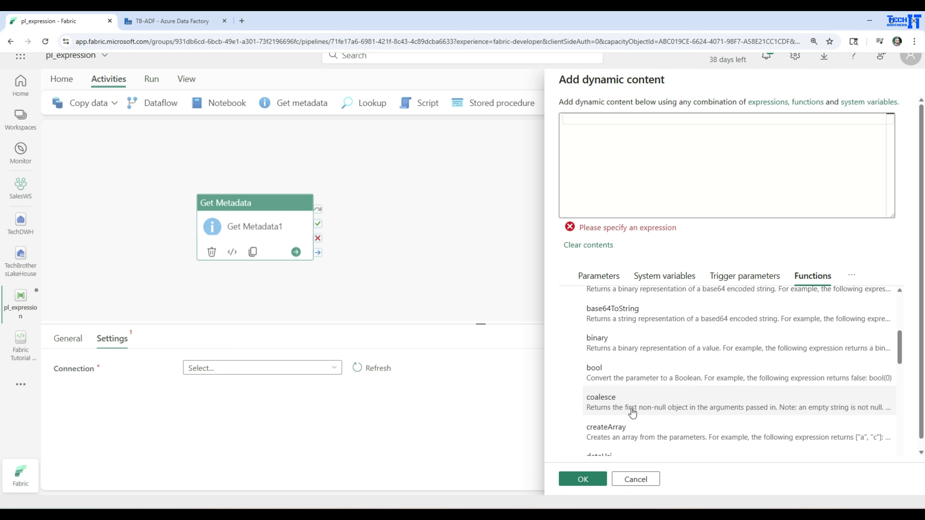
scroll(643, 410, "down", 3)
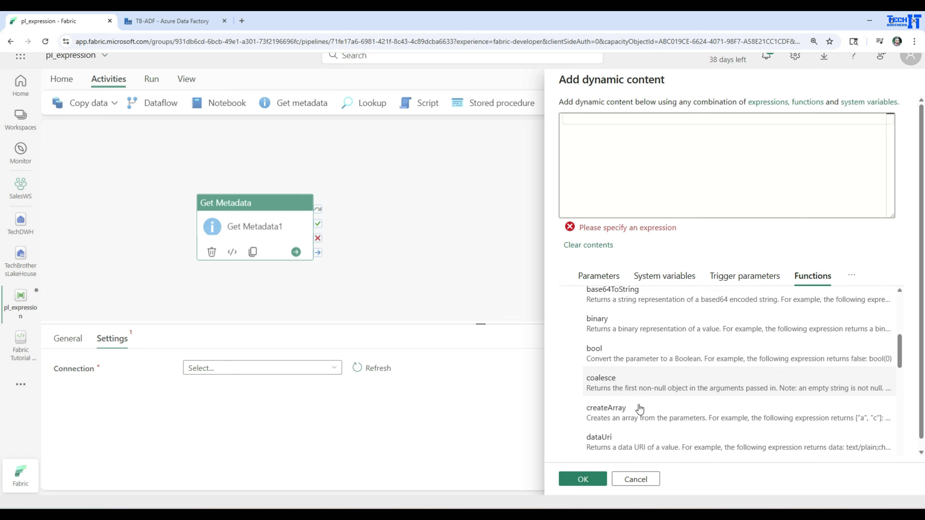
scroll(643, 422, "down", 5)
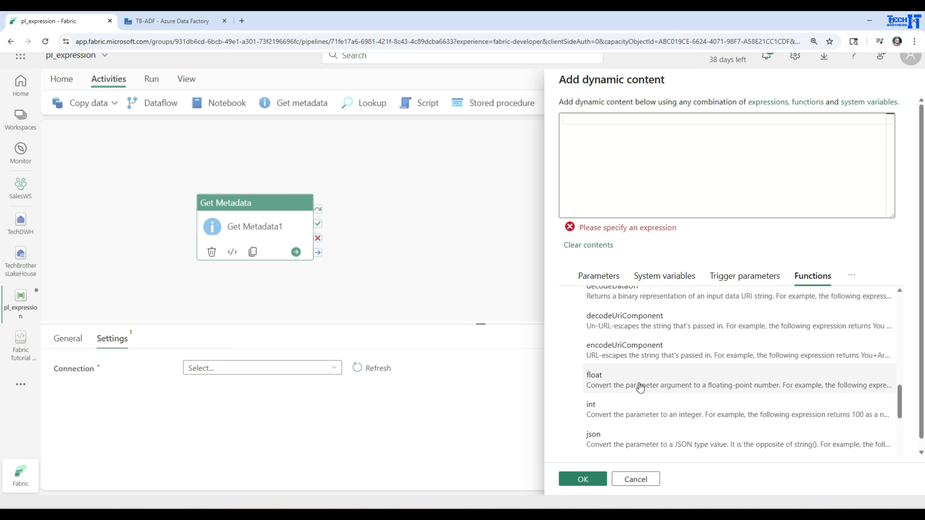
scroll(641, 386, "down", 5)
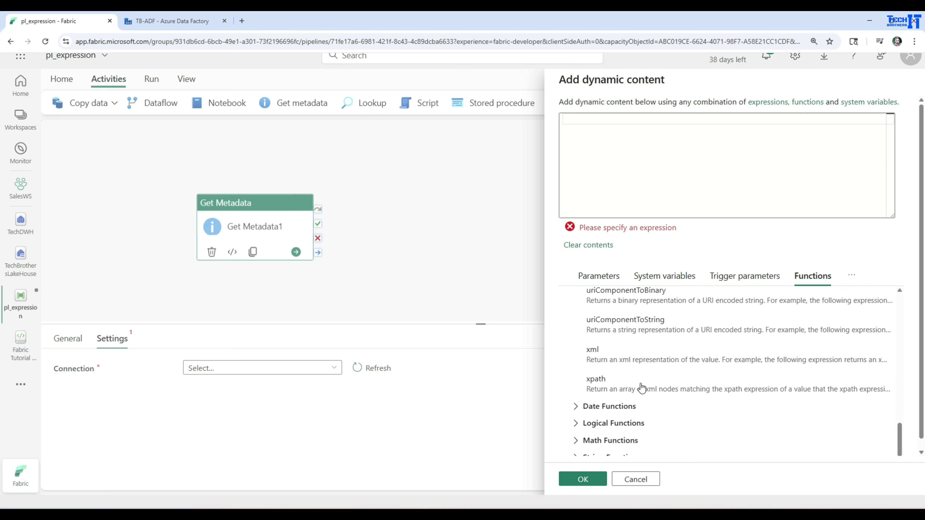
scroll(641, 388, "up", 15)
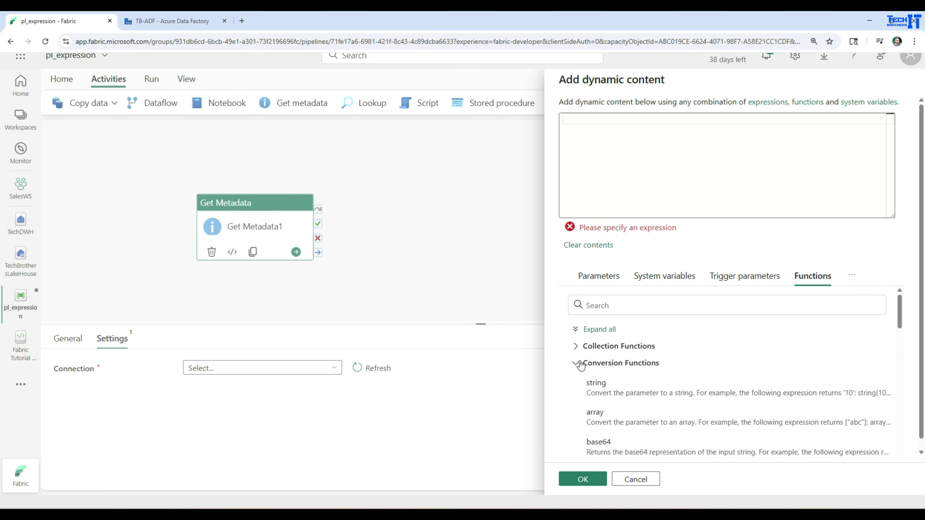
left_click(579, 364)
Review the collection functions available for expressions, from contains through union, and collapse their category.
left_click(577, 347)
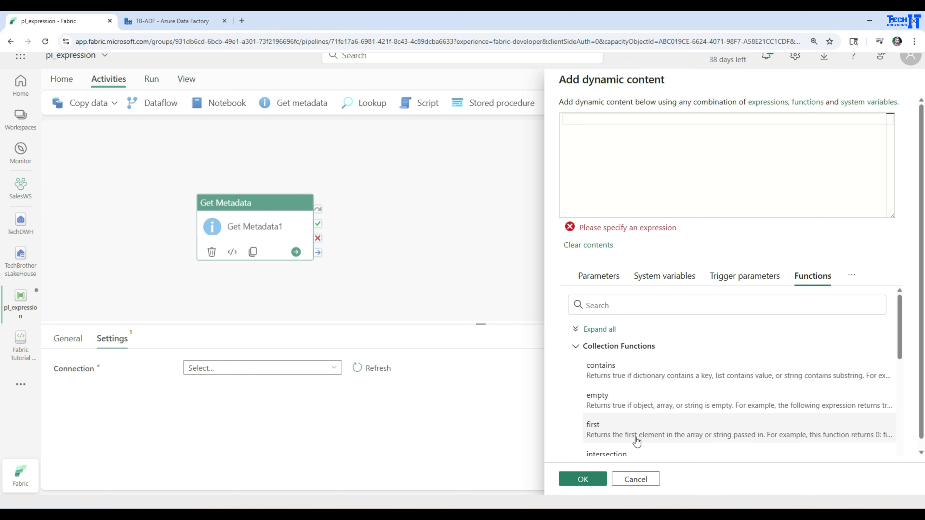
scroll(627, 438, "down", 1)
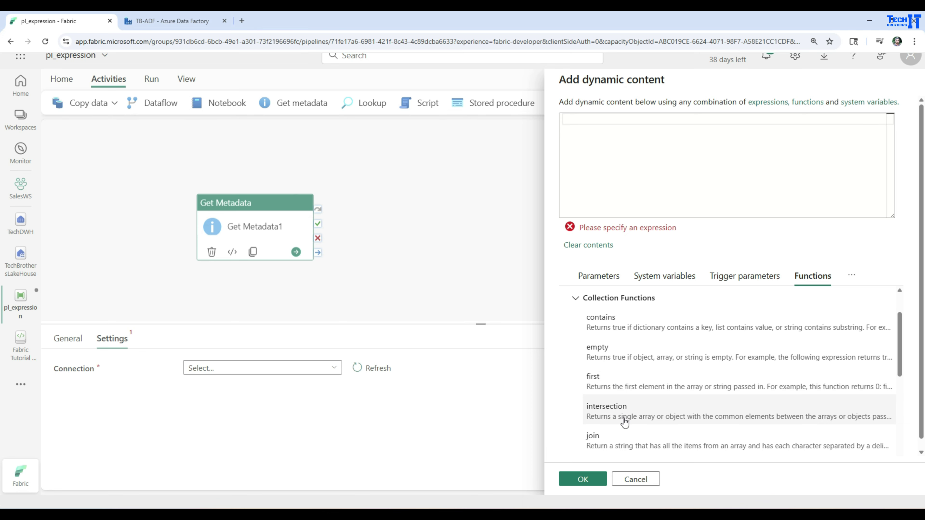
scroll(623, 423, "down", 1)
scroll(621, 426, "down", 4)
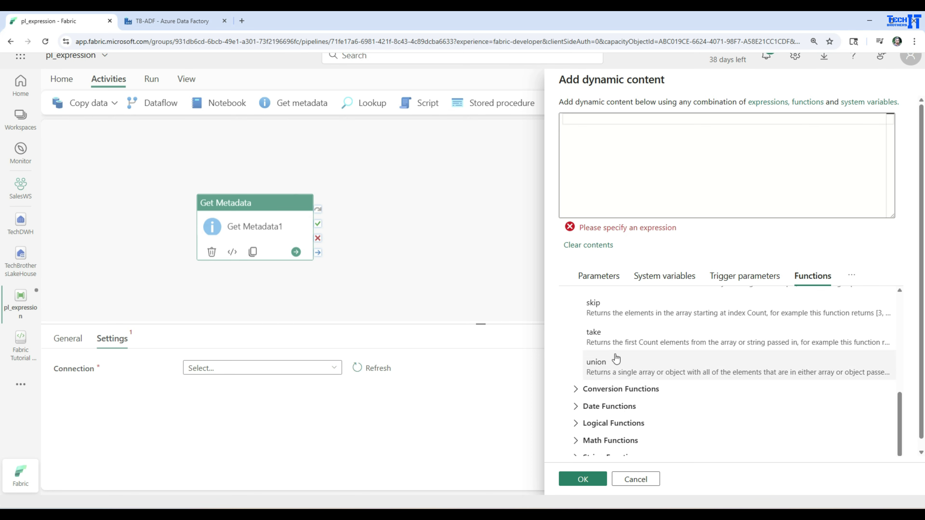
scroll(614, 358, "up", 6)
left_click(575, 347)
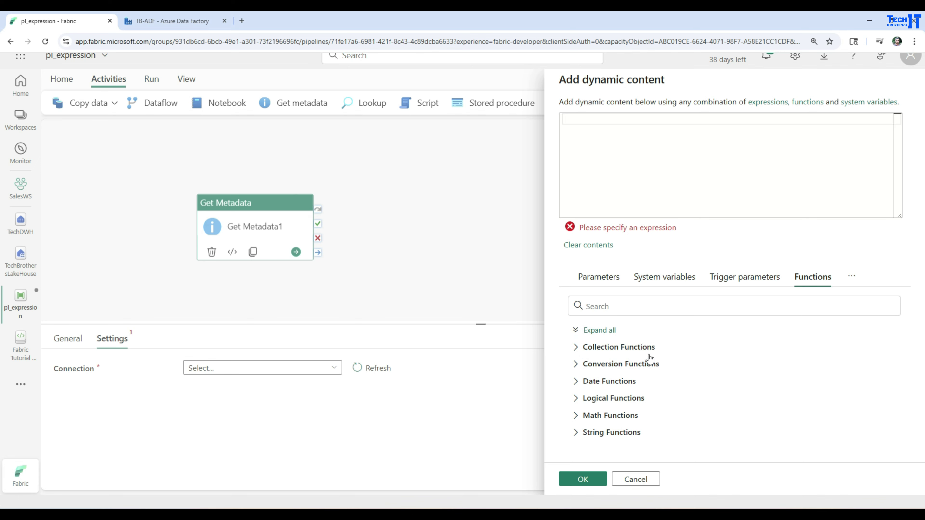
Check the variables and library variables available for dynamic content, and close the expression builder without adding an expression.
left_click(852, 278)
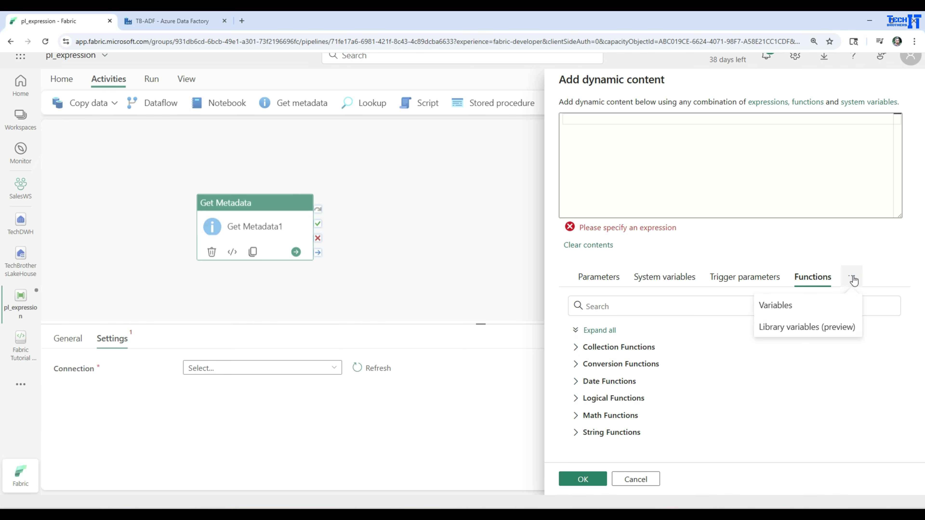
left_click(775, 305)
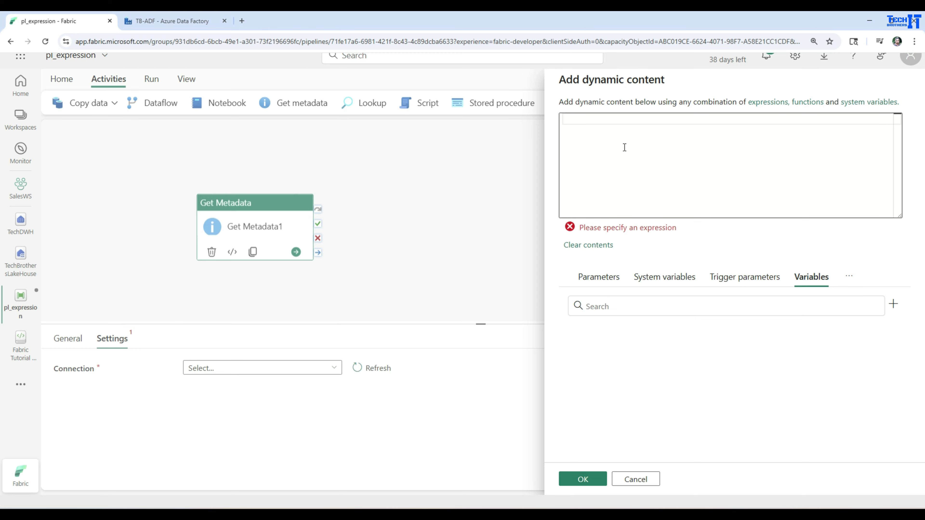
left_click(849, 276)
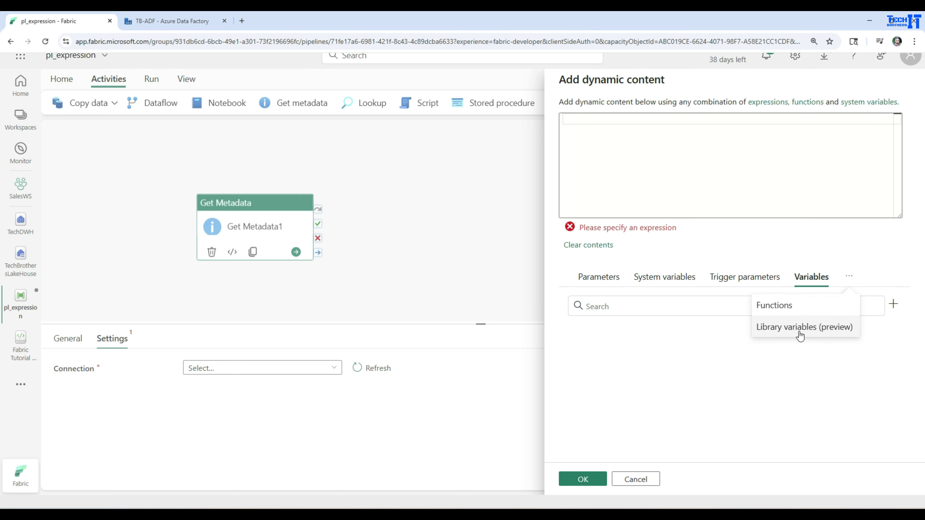
left_click(800, 328)
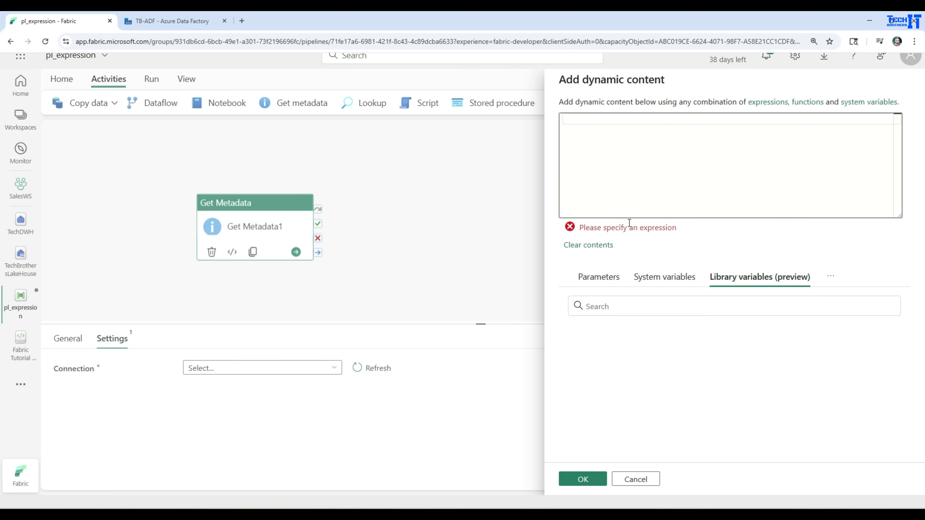
left_click(636, 479)
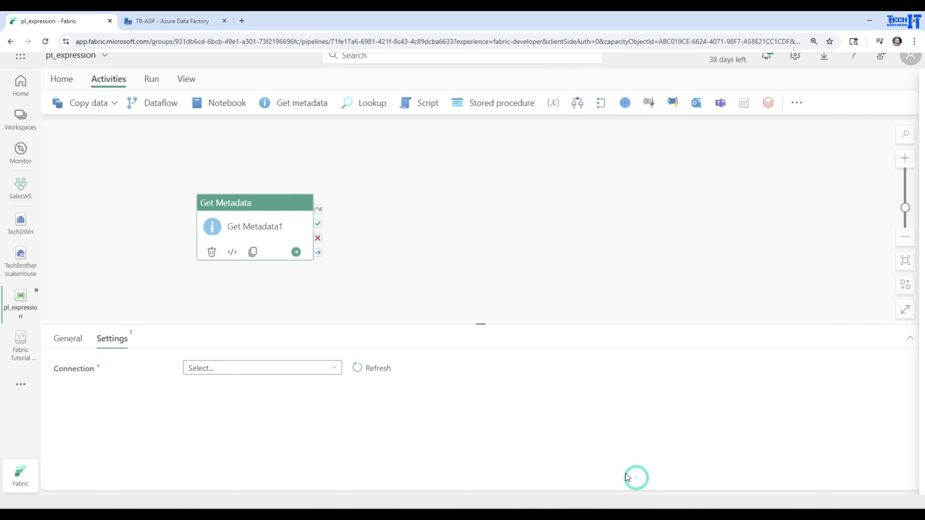
Connect Get Metadata1 to TechBrothersLakeHouse with Files as the root folder and InputFolder as the directory.
left_click_drag(250, 211, 248, 171)
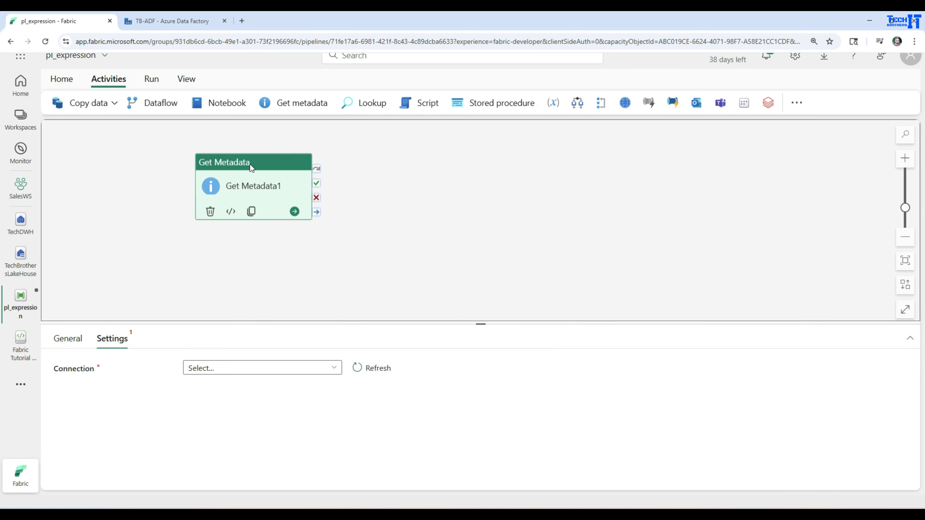
left_click(248, 368)
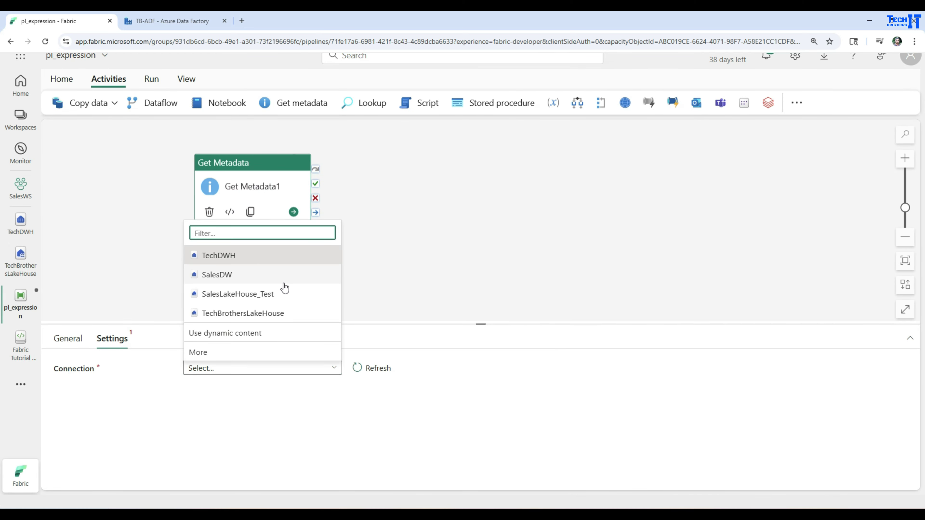
left_click(209, 317)
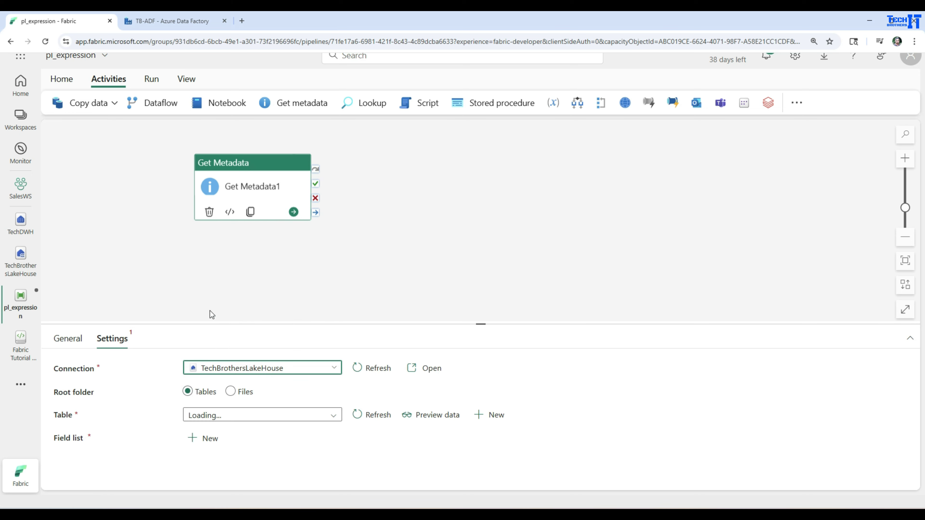
left_click(238, 392)
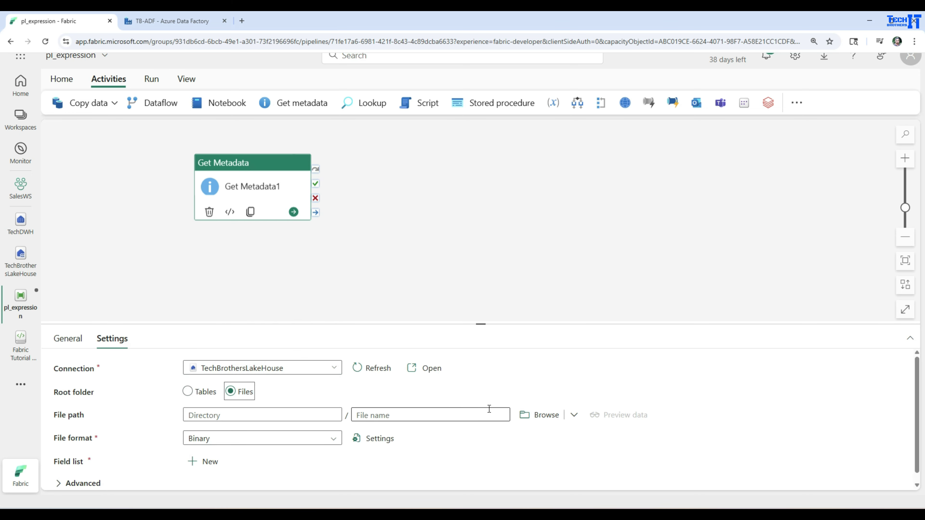
left_click(526, 414)
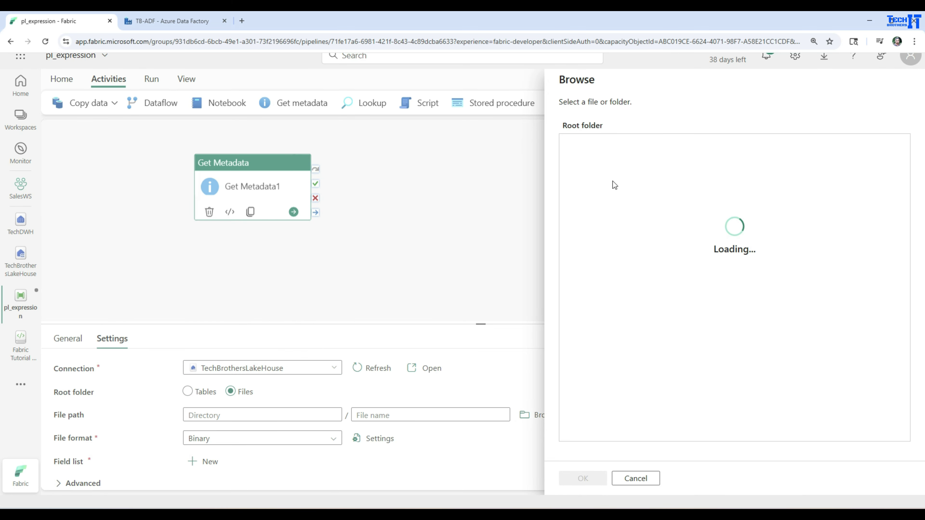
left_click(608, 147)
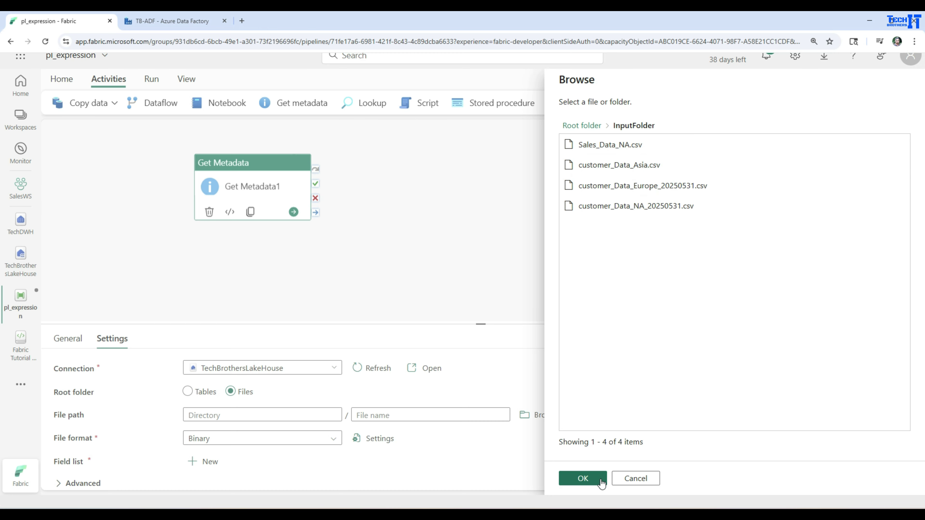
left_click(582, 478)
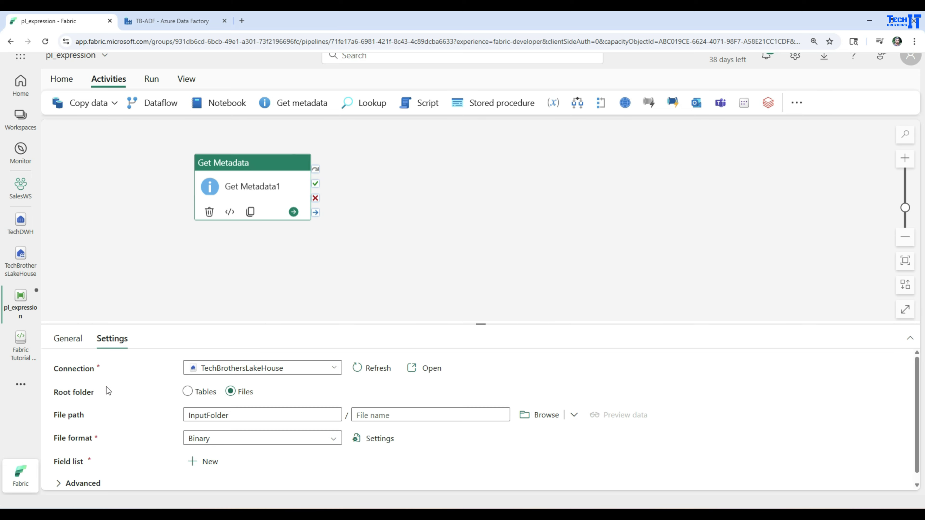
Add a Child items argument to the field list of Get Metadata1.
left_click_drag(428, 322, 410, 226)
left_click(201, 371)
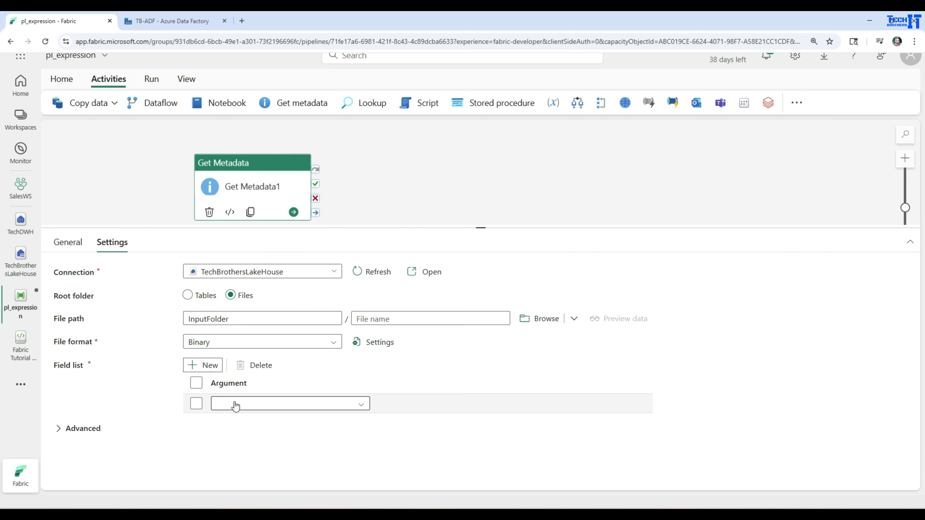
left_click(240, 403)
left_click(234, 420)
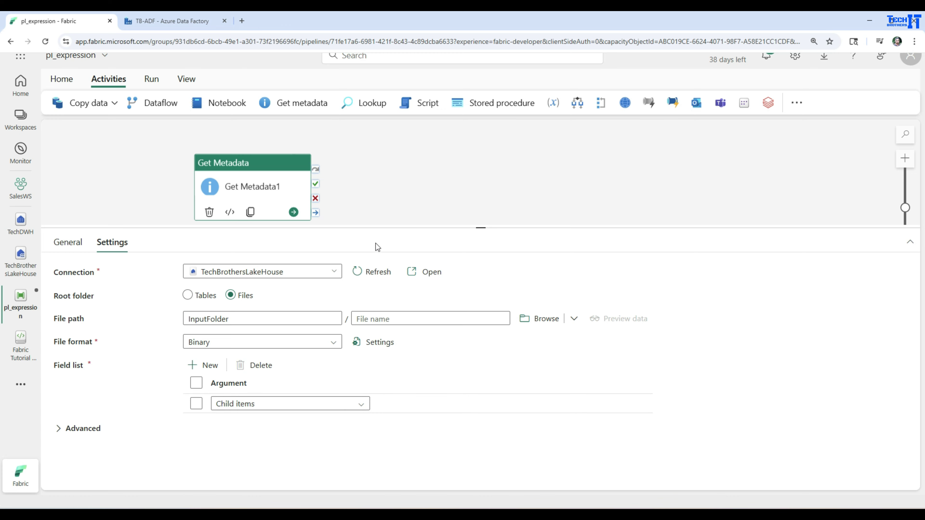
Add a Filter activity to the pipeline and connect the on-success output of Get Metadata1 to it.
left_click_drag(387, 227, 384, 356)
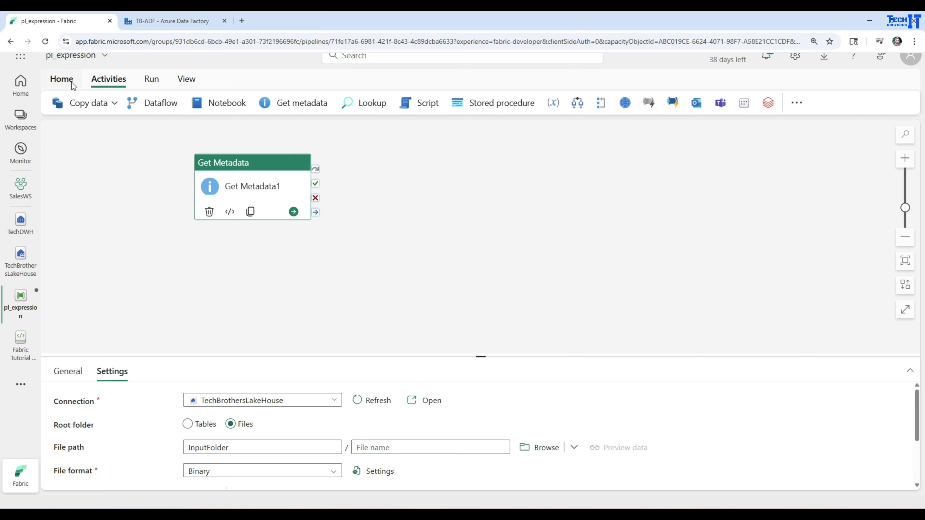
left_click(796, 103)
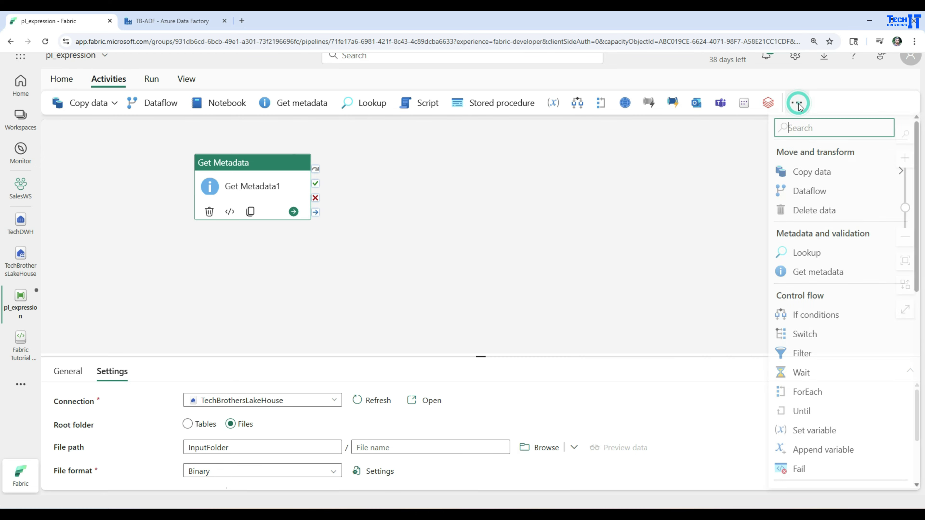
scroll(845, 281, "down", 3)
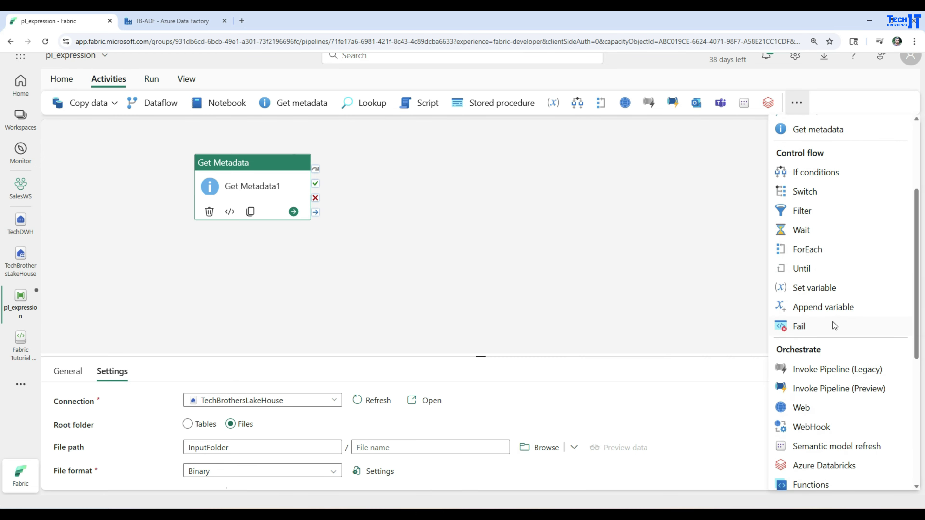
scroll(824, 311, "down", 3)
scroll(820, 319, "down", 3)
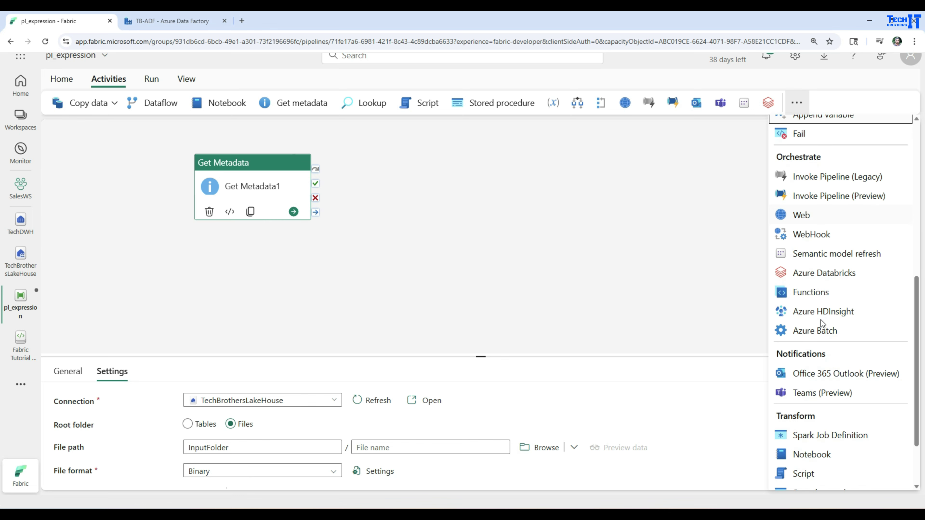
scroll(820, 320, "down", 2)
scroll(821, 320, "up", 4)
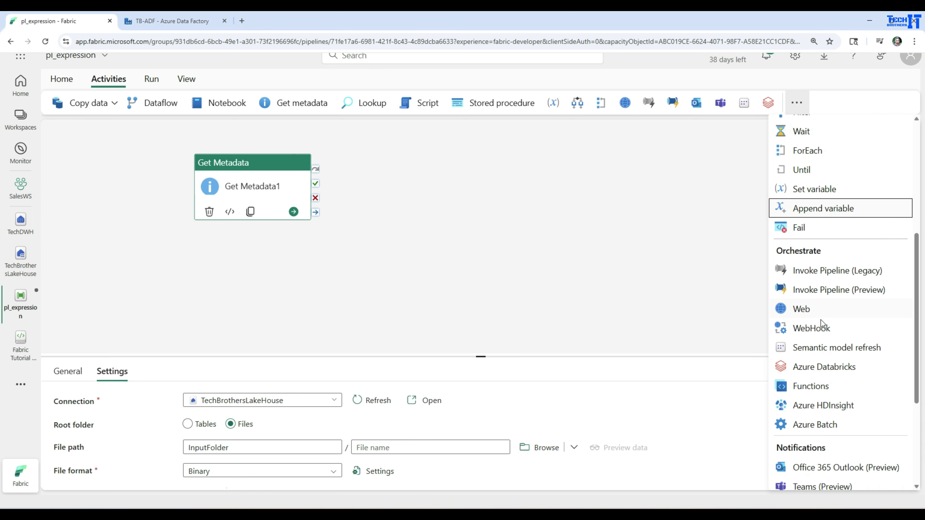
scroll(821, 320, "up", 3)
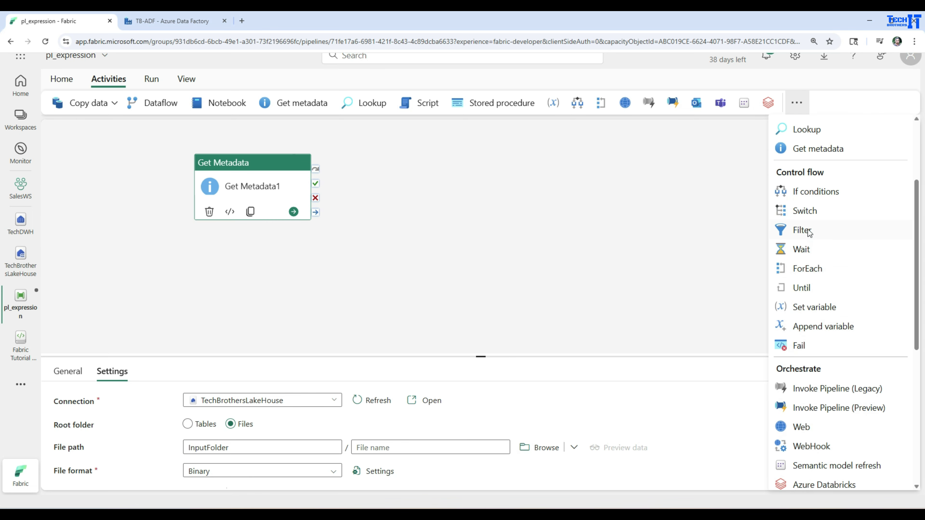
left_click(808, 232)
left_click(307, 202)
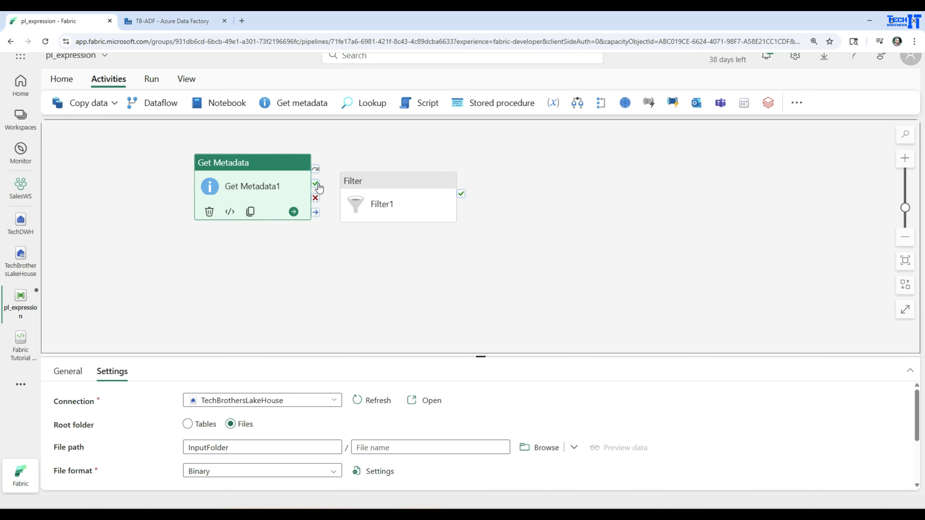
left_click_drag(319, 187, 398, 198)
left_click(398, 189)
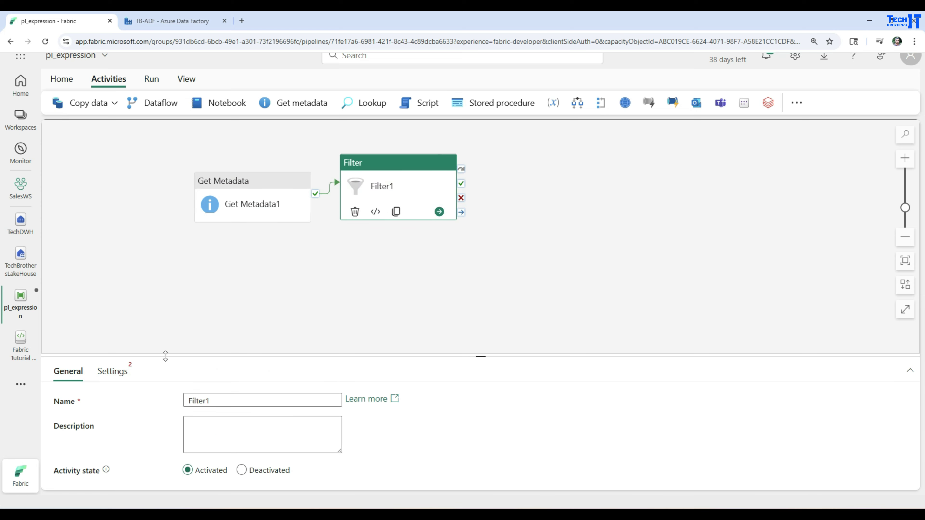
left_click(112, 371)
left_click_drag(239, 355, 218, 274)
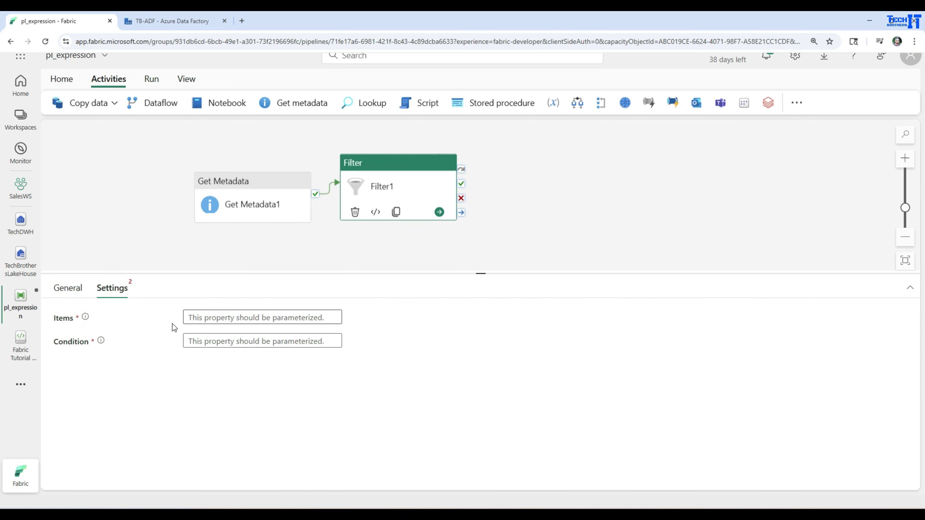
left_click(242, 318)
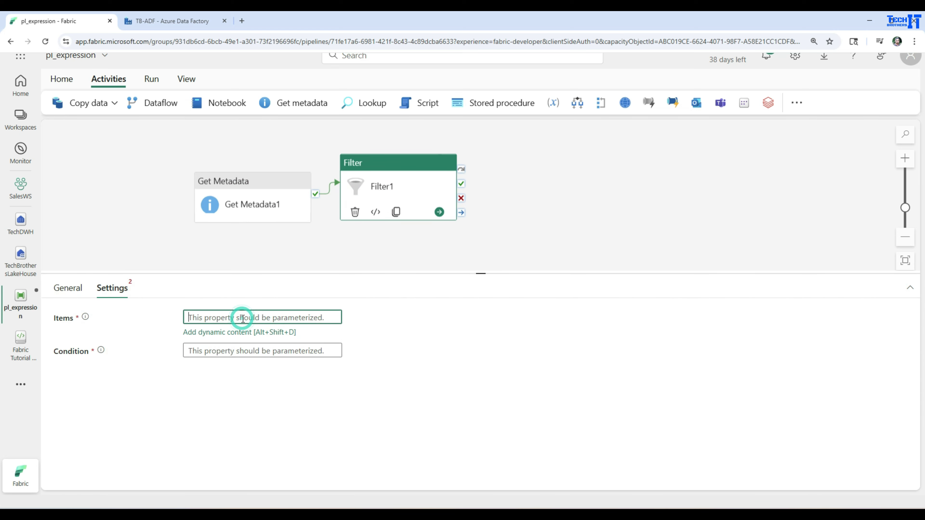
left_click(218, 332)
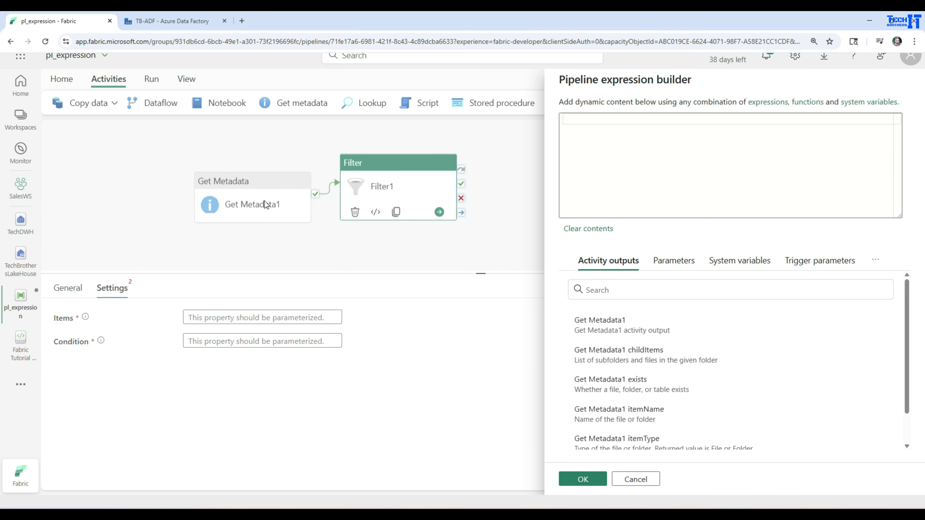
left_click(652, 361)
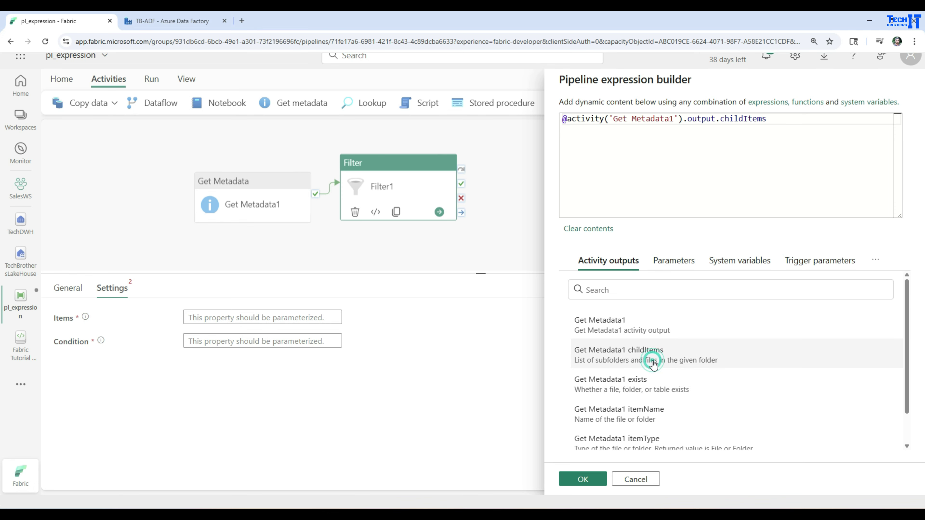
left_click(583, 479)
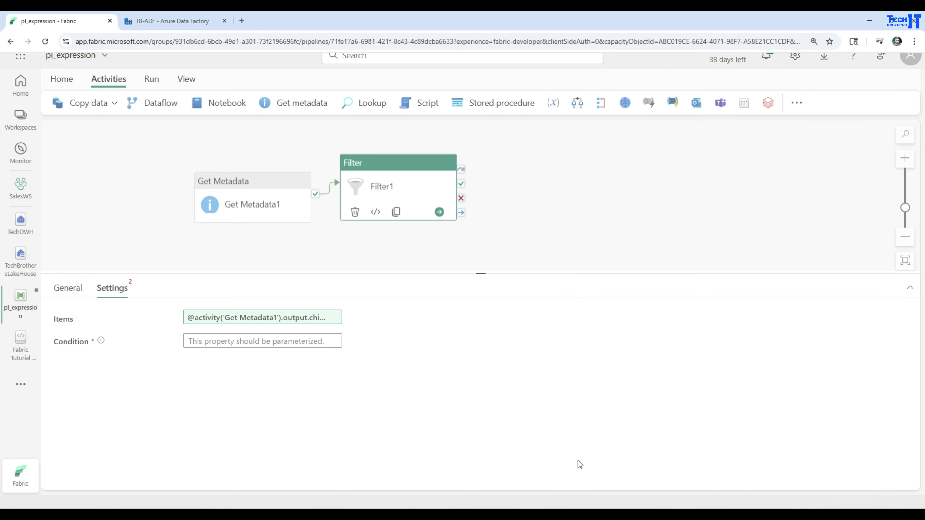
Open the expression builder for the Condition of Filter1.
left_click(214, 342)
left_click(217, 356)
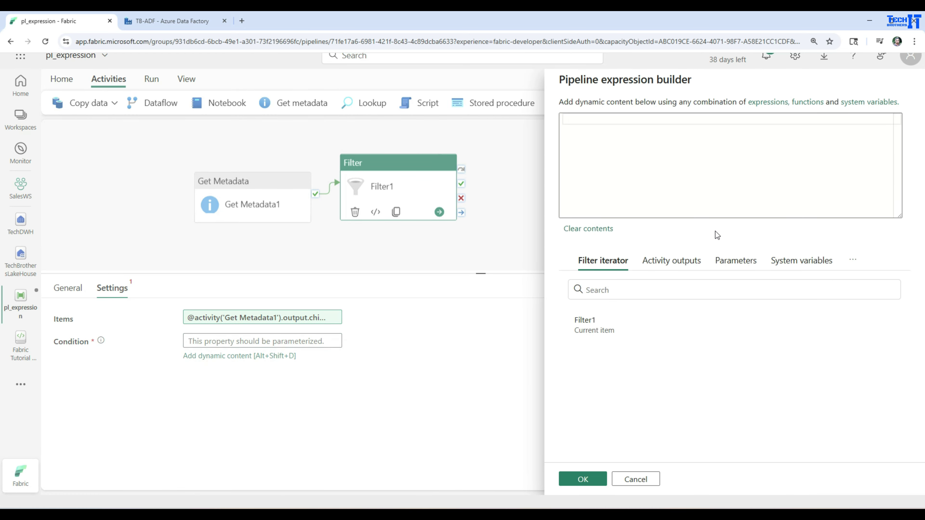
left_click(606, 328)
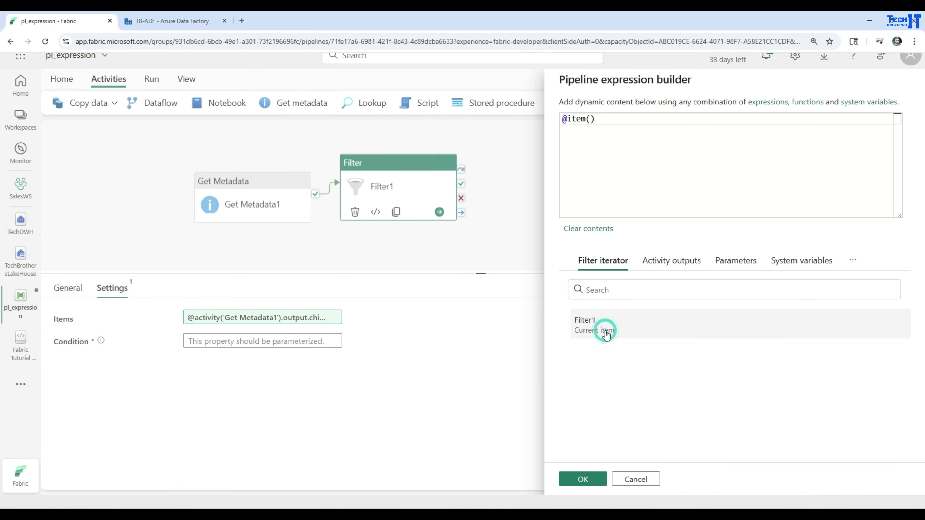
left_click(623, 126)
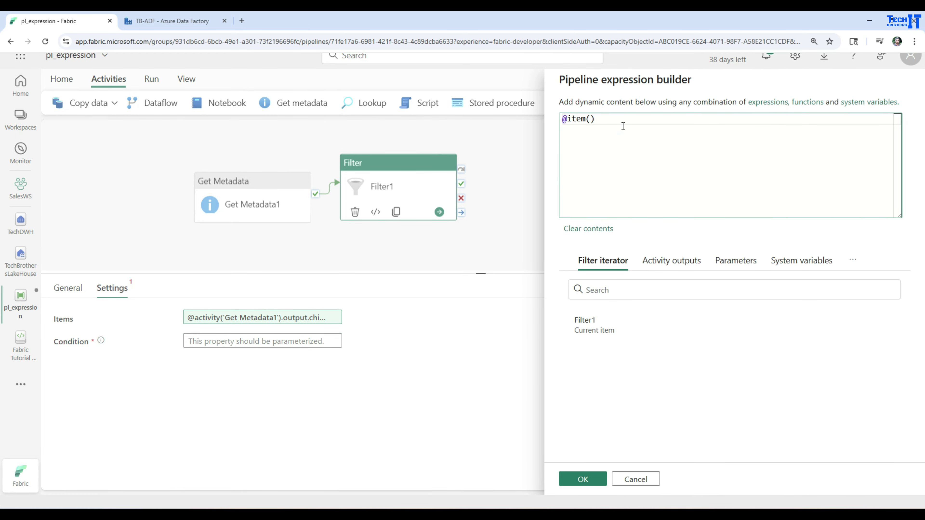
type(".name")
left_click_drag(639, 123, 558, 122)
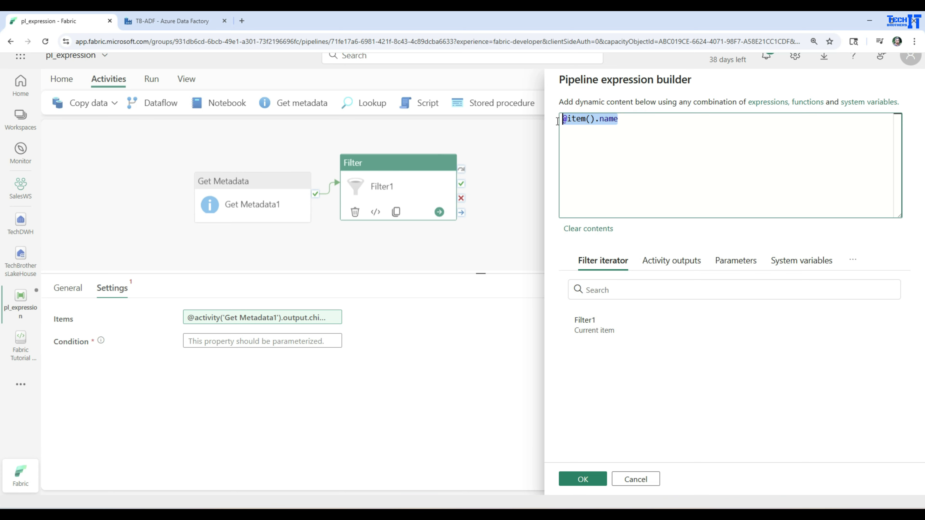
right_click(567, 119)
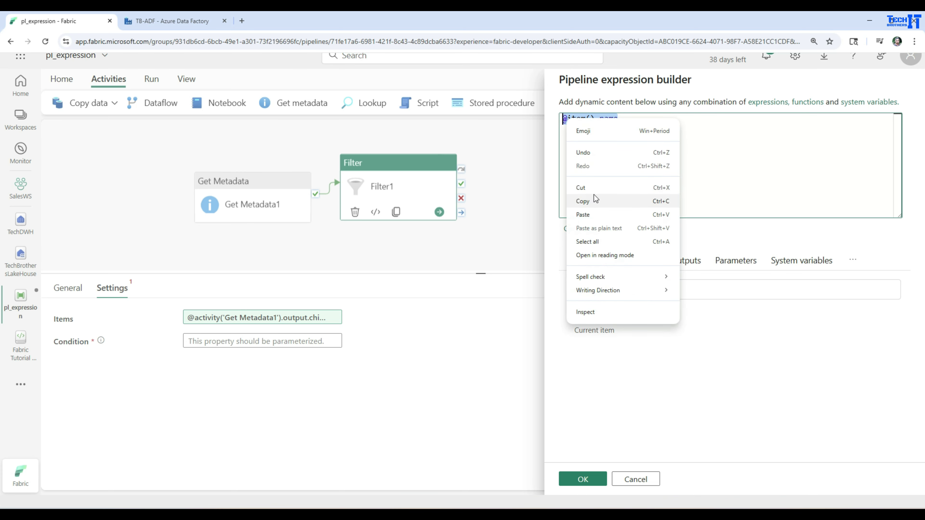
left_click(592, 187)
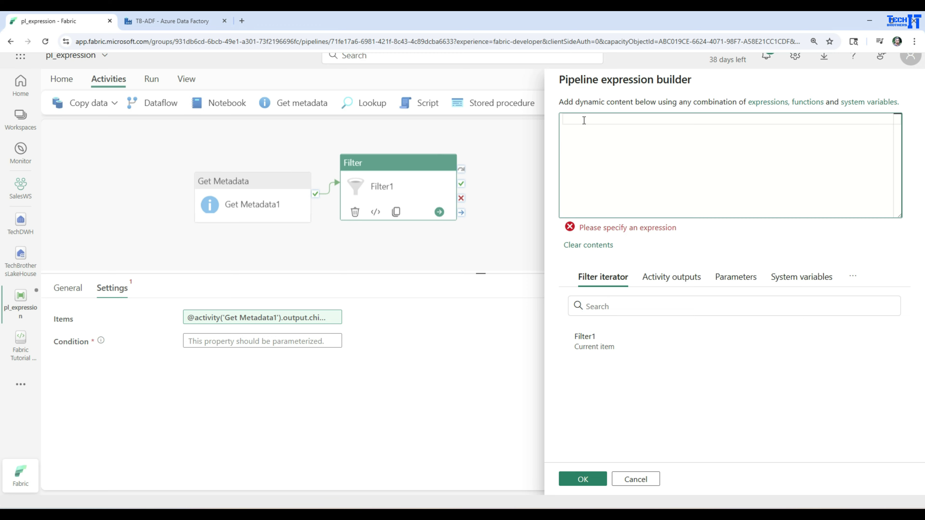
type("@con")
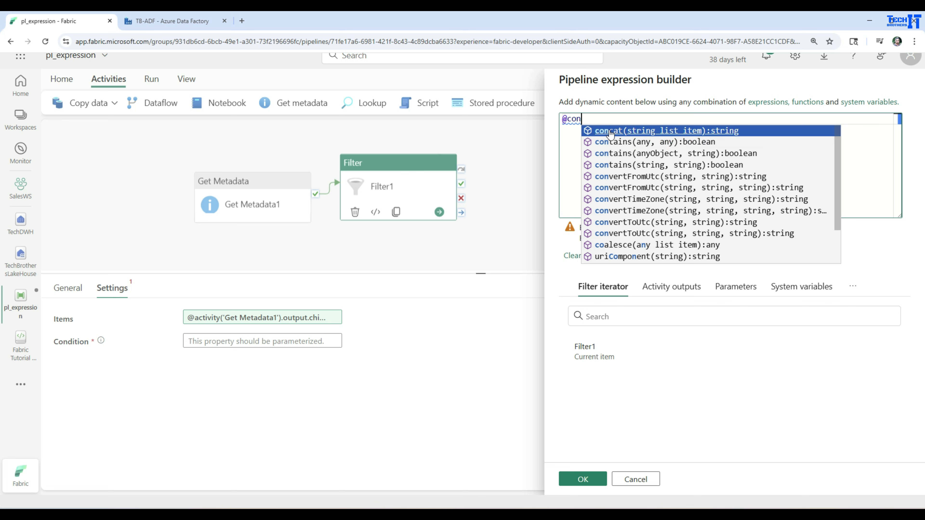
left_click(613, 142)
left_click(612, 127)
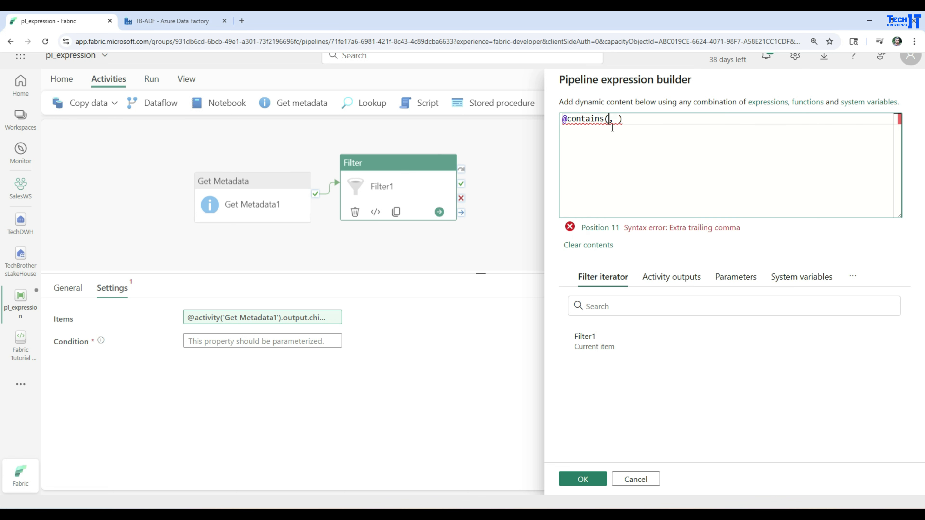
left_click(599, 346)
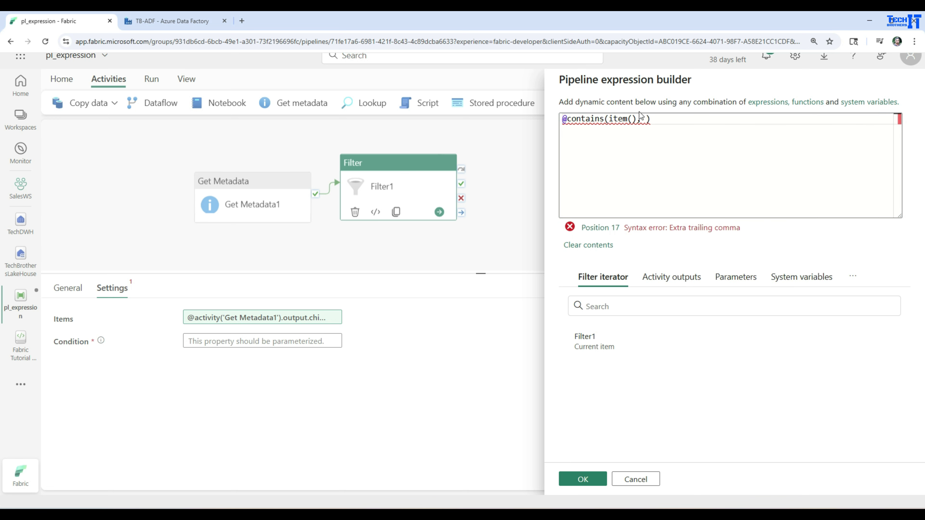
mouse_move(635, 118)
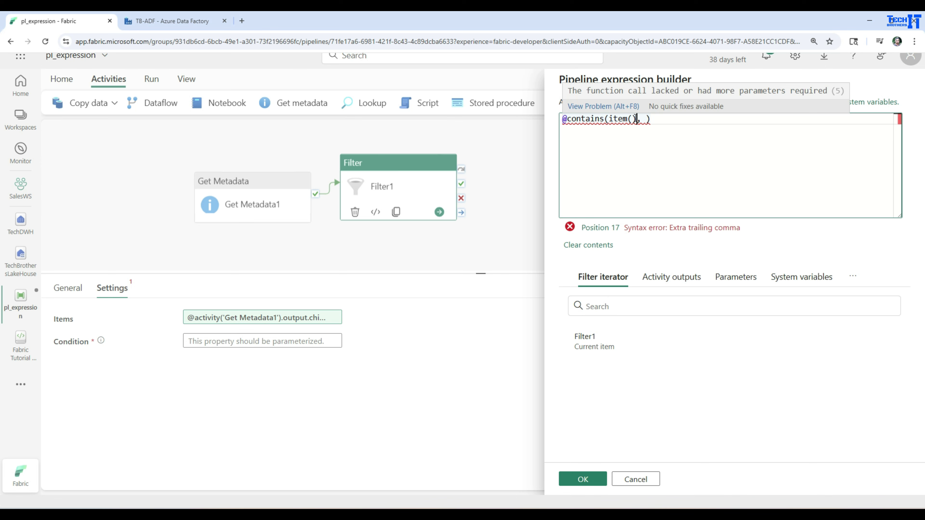
type(".name")
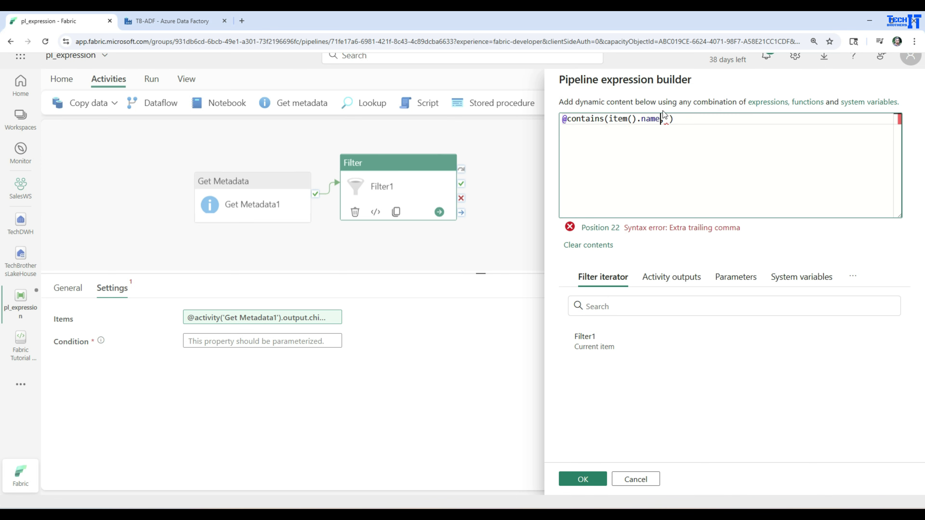
left_click(666, 118)
type("'customer")
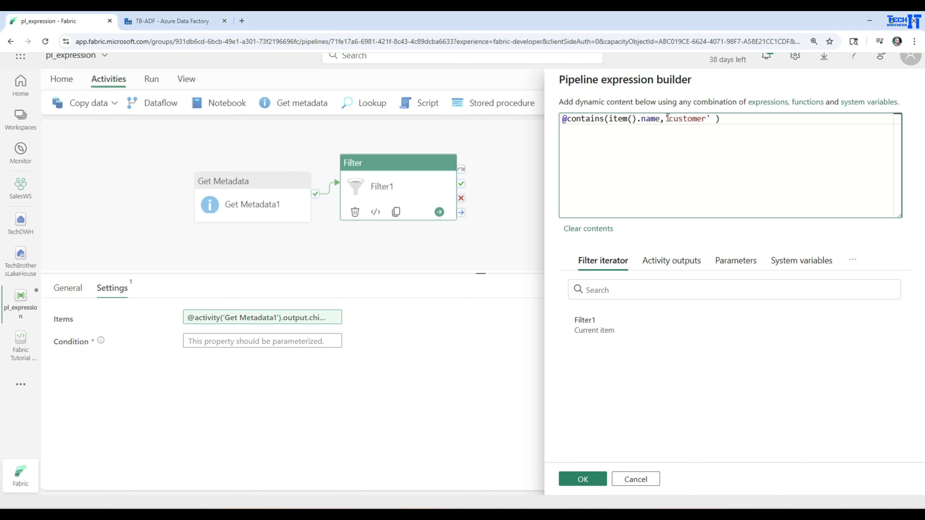
Review the function and both arguments of the contains expression, and apply it as the condition of Filter1.
left_click(674, 143)
left_click_drag(727, 117, 570, 112)
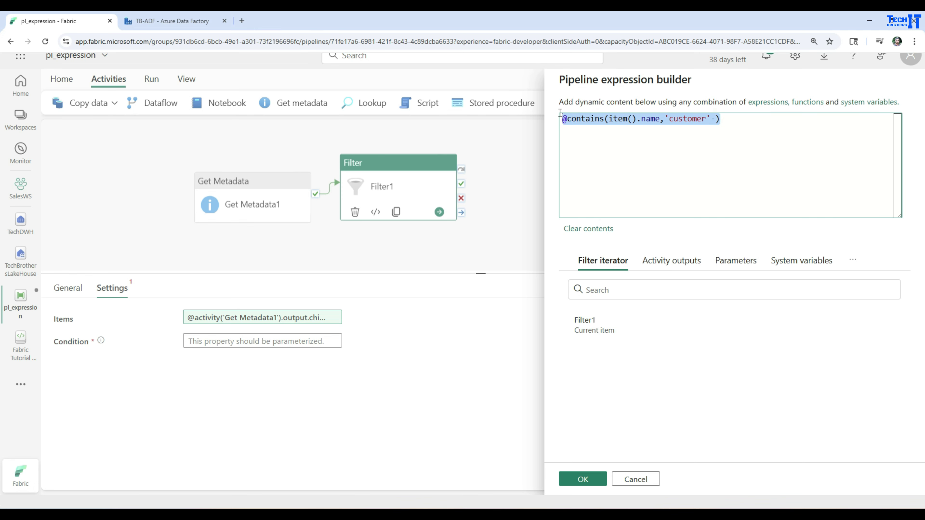
left_click(595, 118)
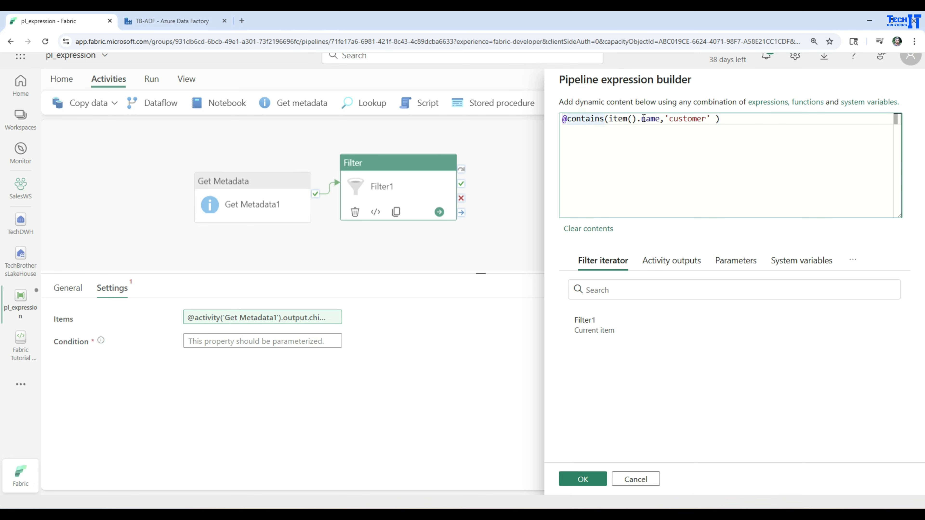
left_click_drag(658, 118, 613, 118)
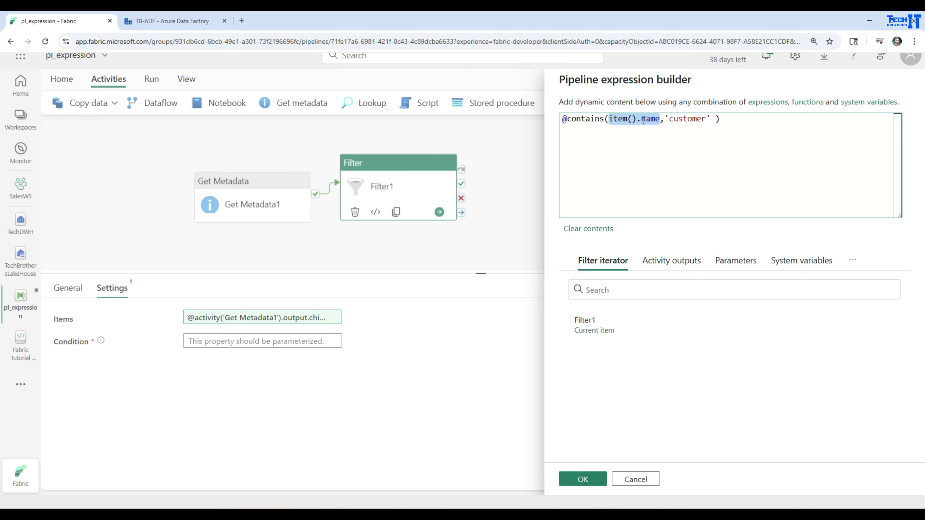
left_click(674, 119)
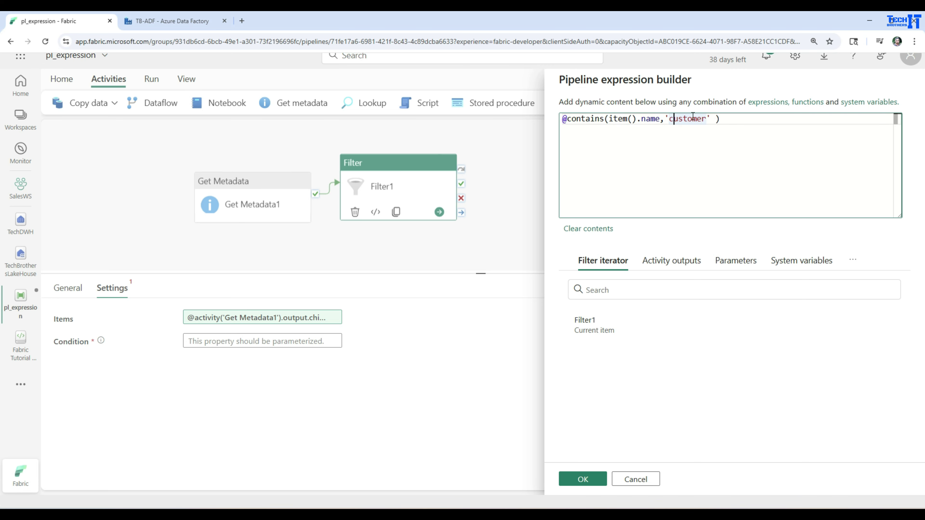
left_click(581, 479)
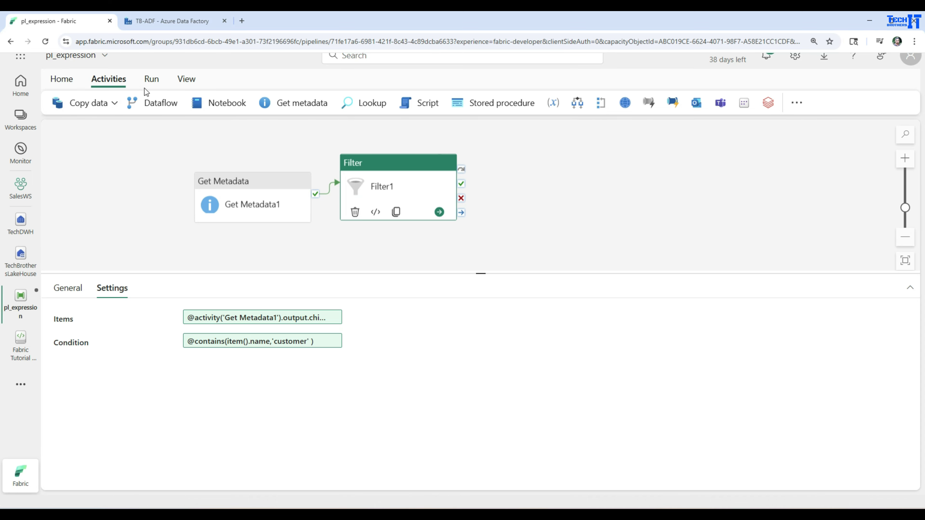
Run the pipeline and examine the child items in the output of Get Metadata1.
left_click(147, 80)
left_click(134, 104)
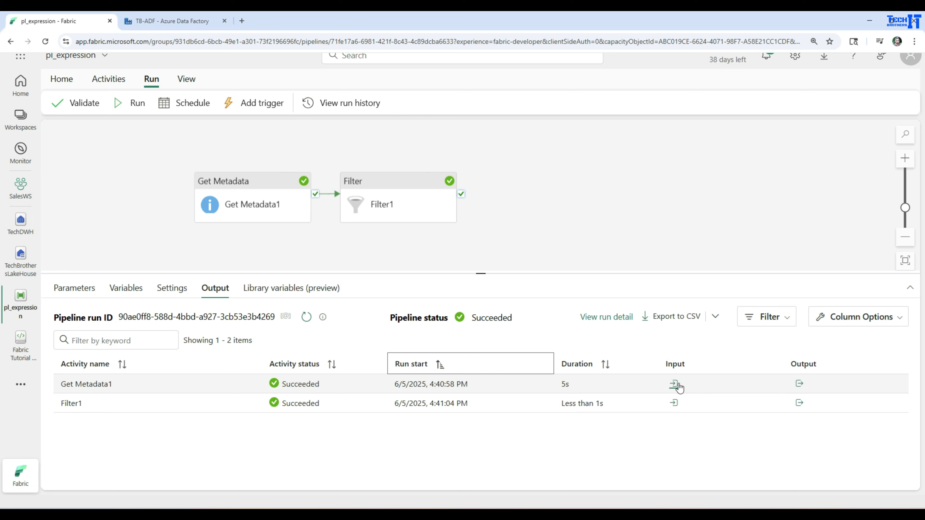
left_click(799, 384)
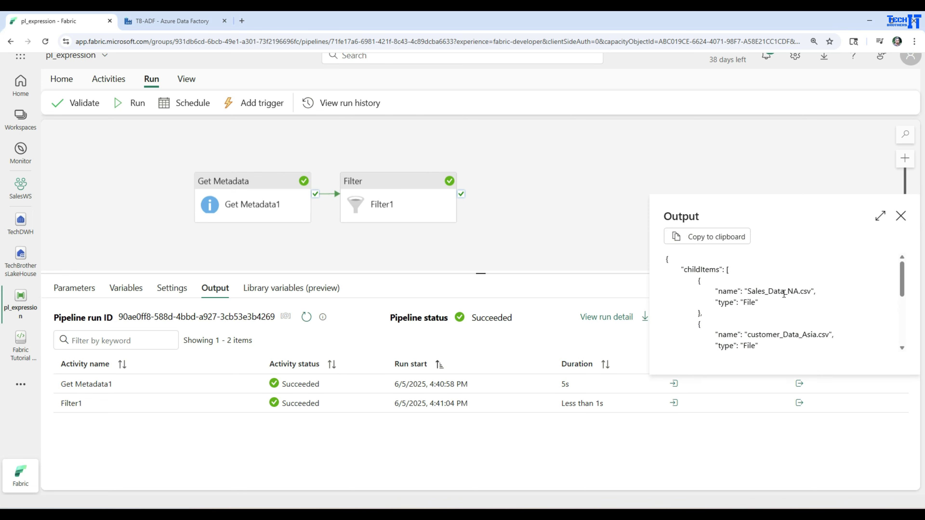
left_click_drag(715, 291, 747, 311)
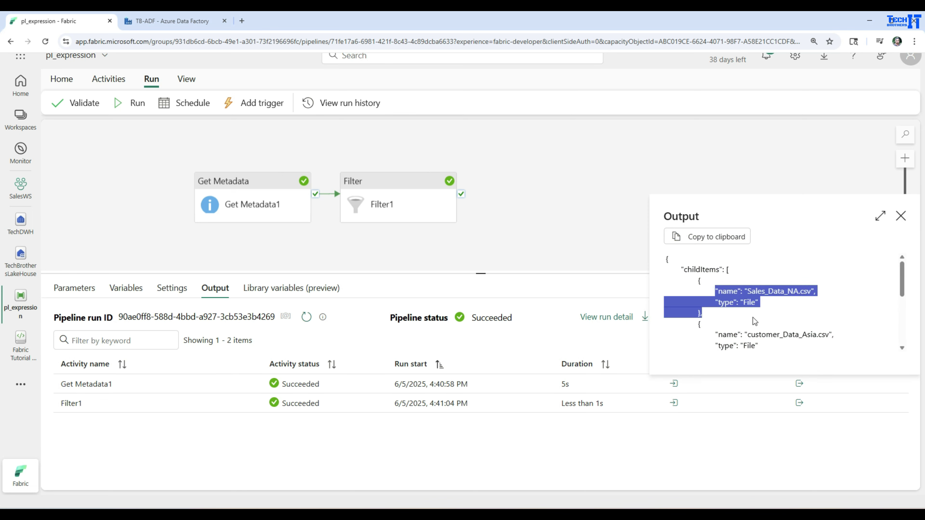
scroll(754, 321, "down", 3)
scroll(753, 321, "down", 2)
scroll(753, 320, "up", 5)
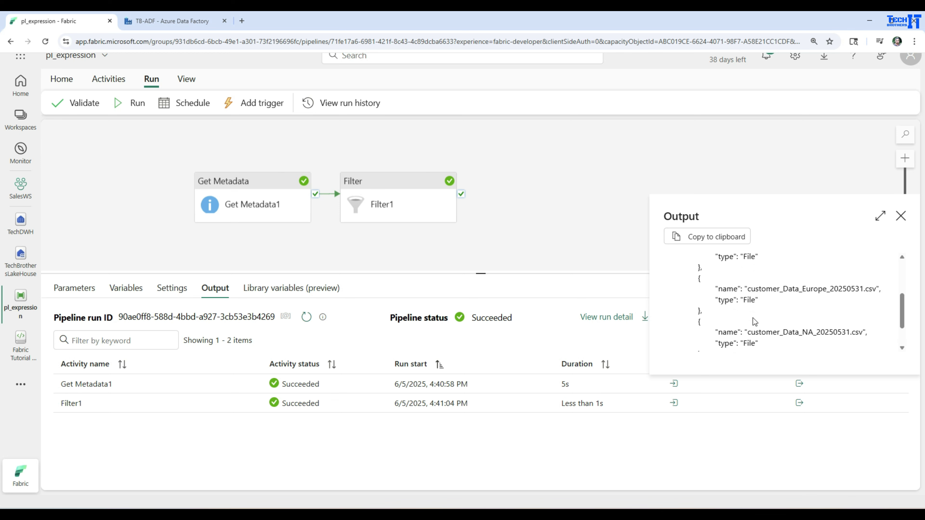
left_click(900, 215)
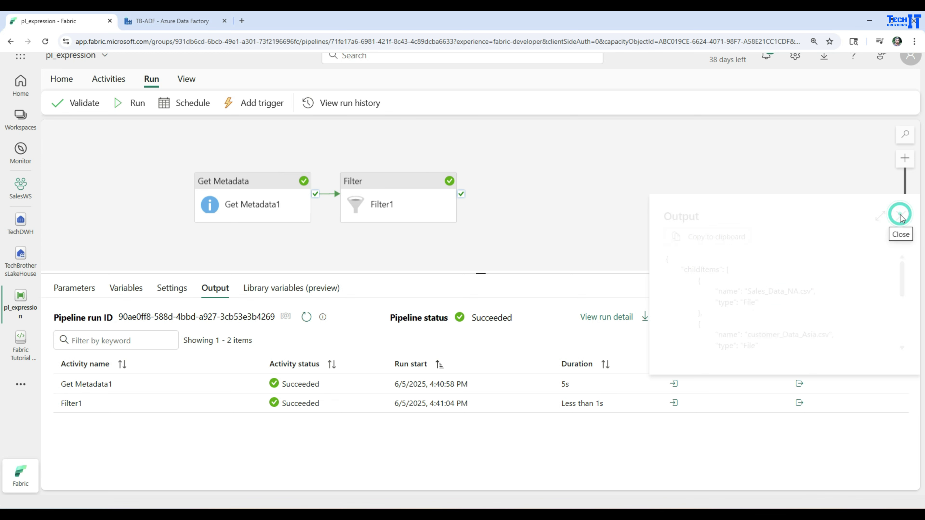
Examine the item counts and filtered file names in the output of Filter1, and close the output.
left_click(800, 403)
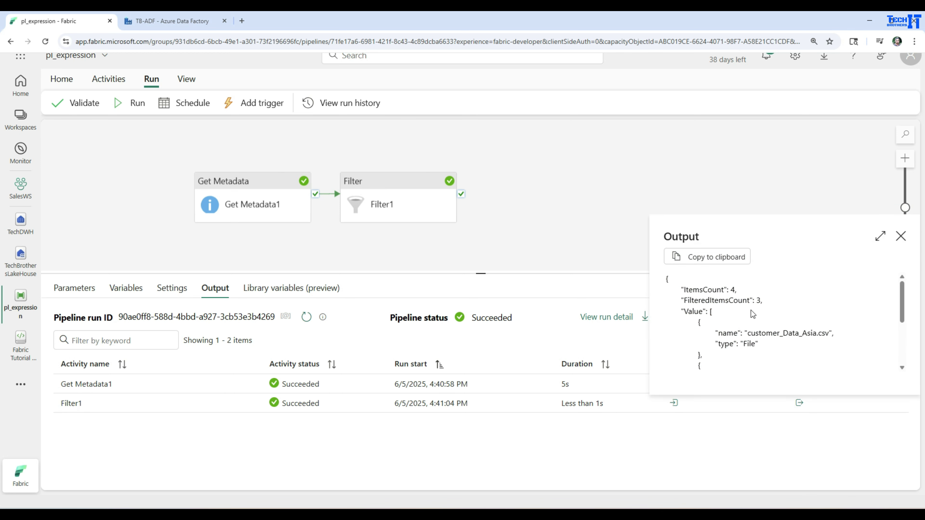
left_click_drag(779, 303, 671, 301)
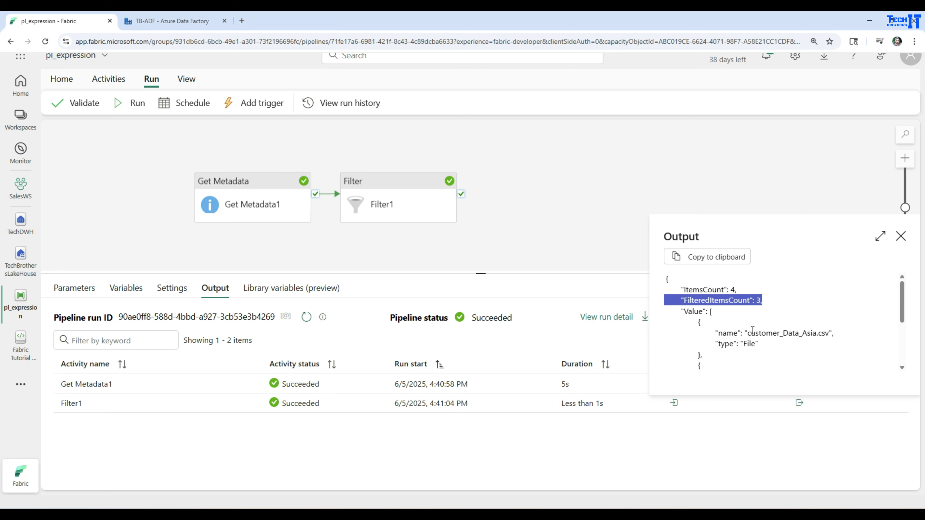
left_click_drag(748, 334, 772, 334)
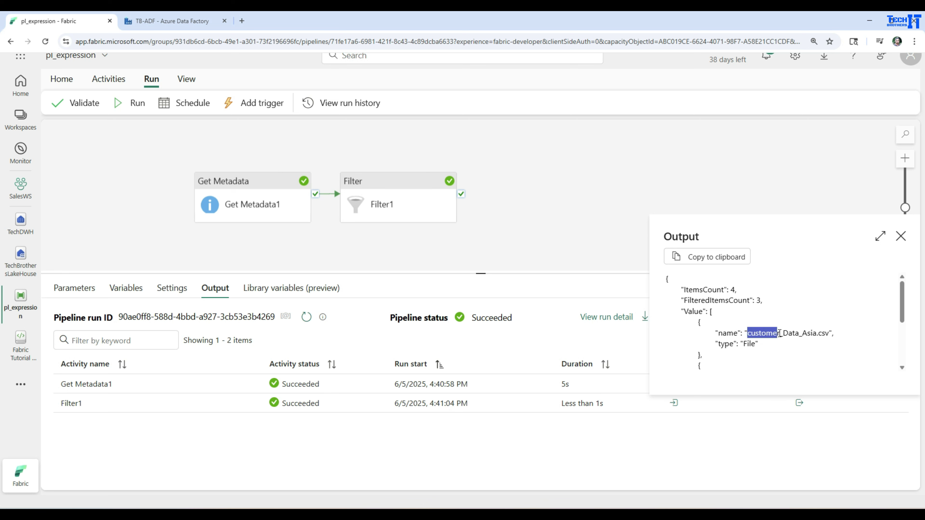
scroll(779, 334, "down", 3)
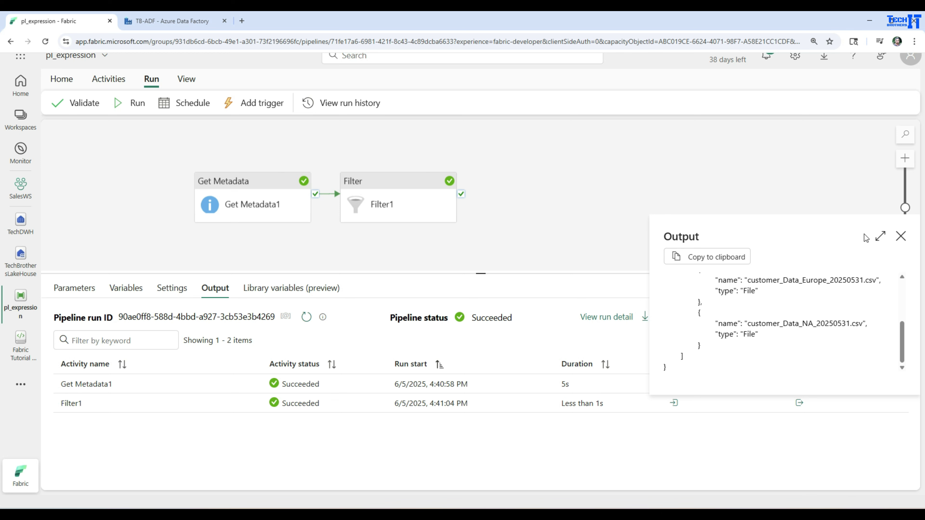
left_click(900, 236)
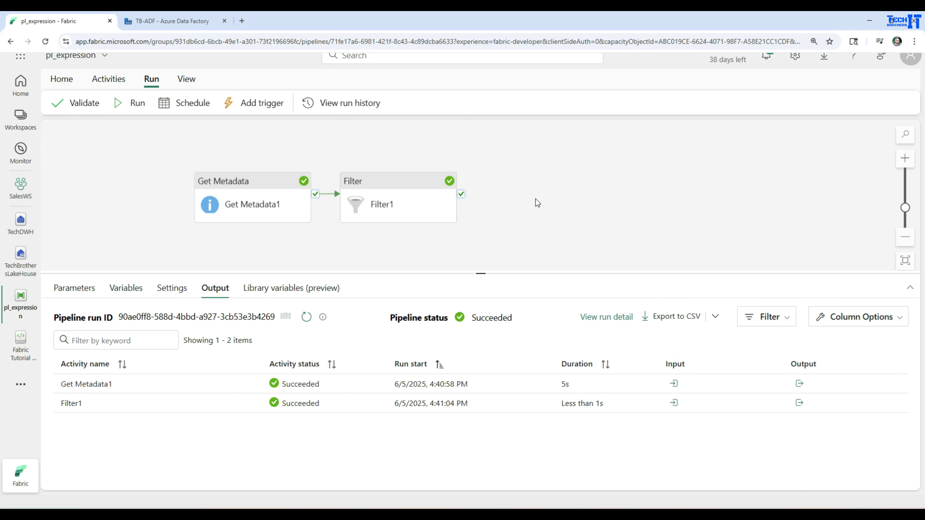
Add a ForEach activity to the pipeline and connect the success output of Filter1 to it.
left_click(104, 80)
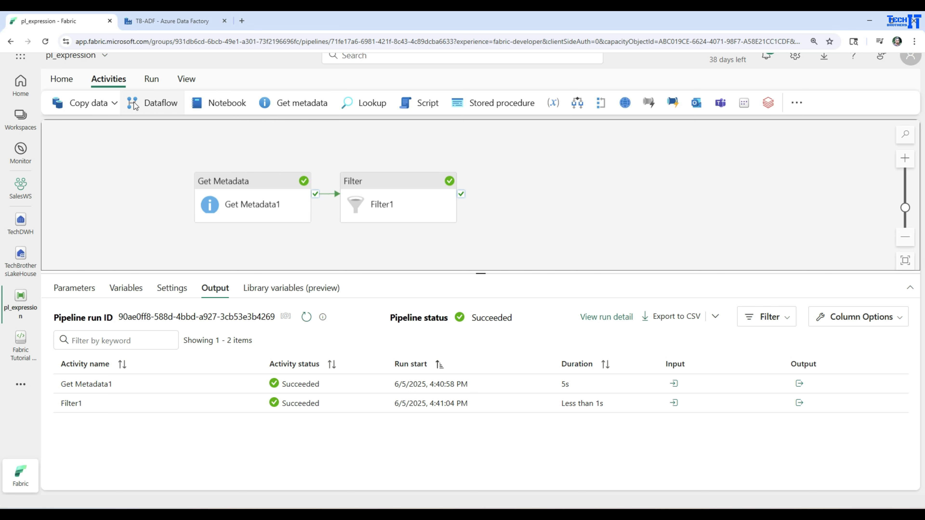
left_click(794, 103)
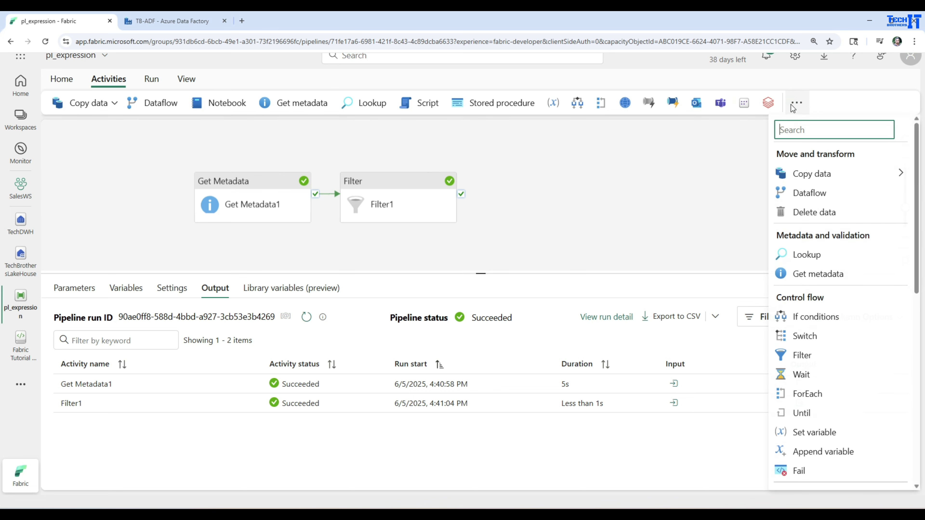
left_click(815, 393)
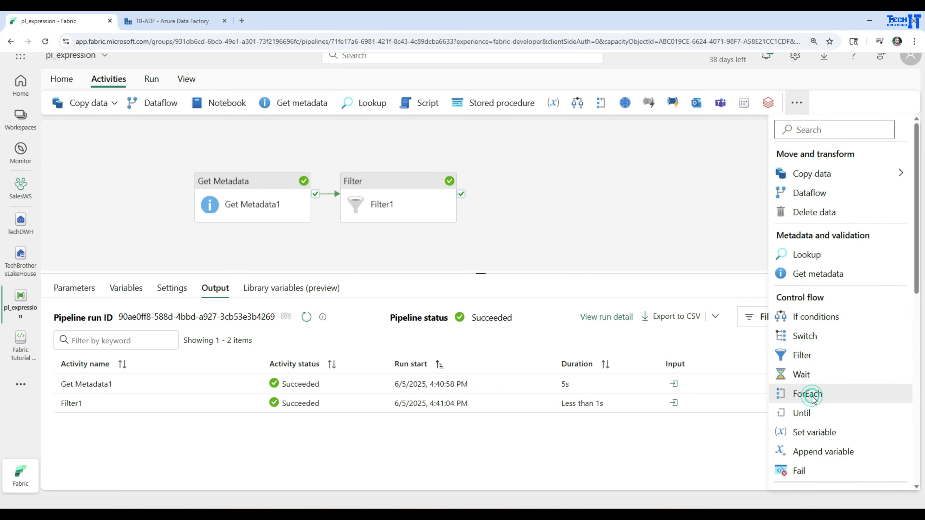
left_click(451, 201)
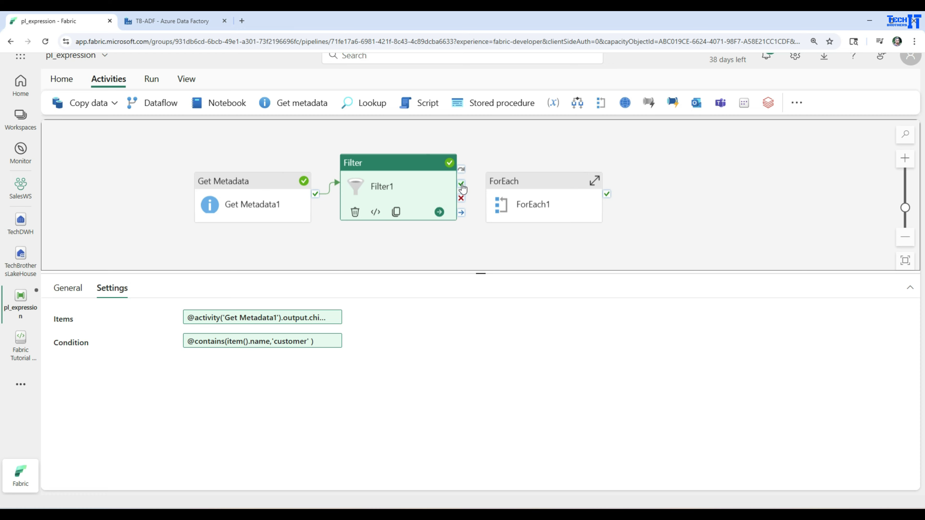
left_click_drag(462, 189, 546, 207)
left_click(541, 205)
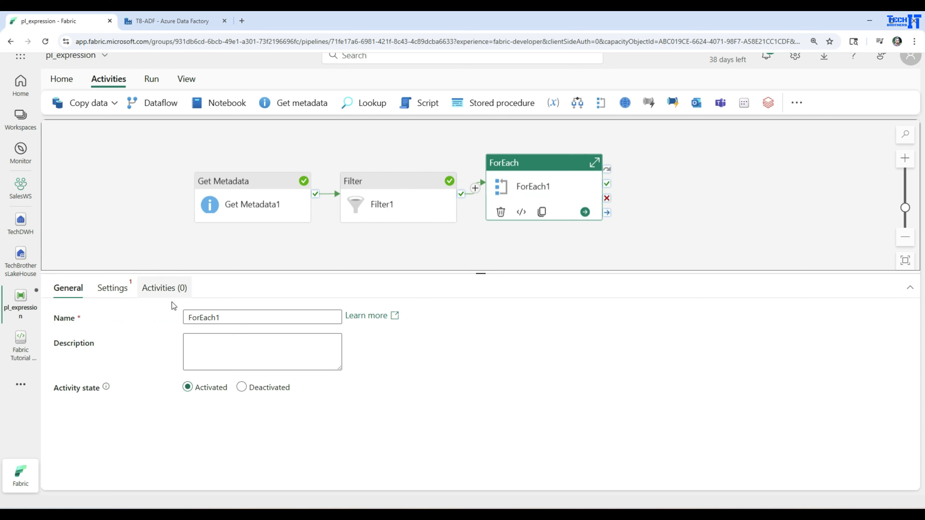
left_click(113, 287)
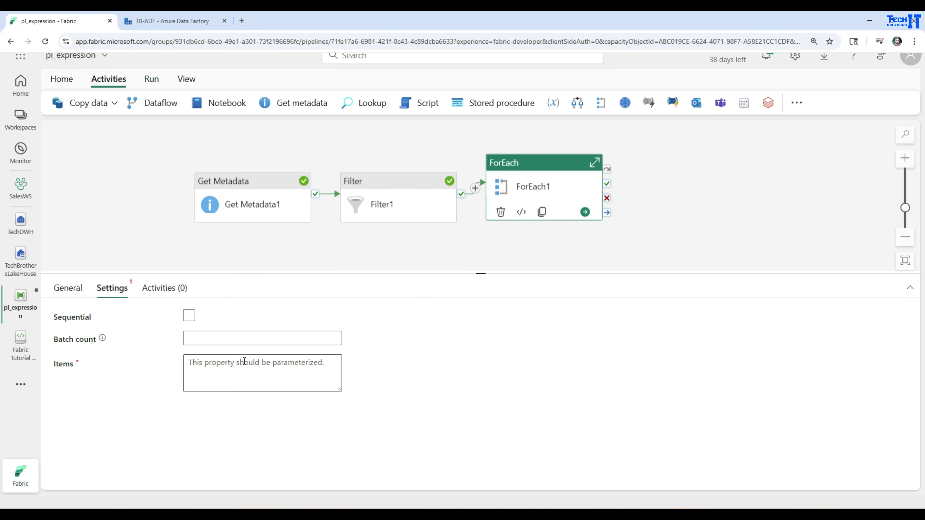
left_click(189, 315)
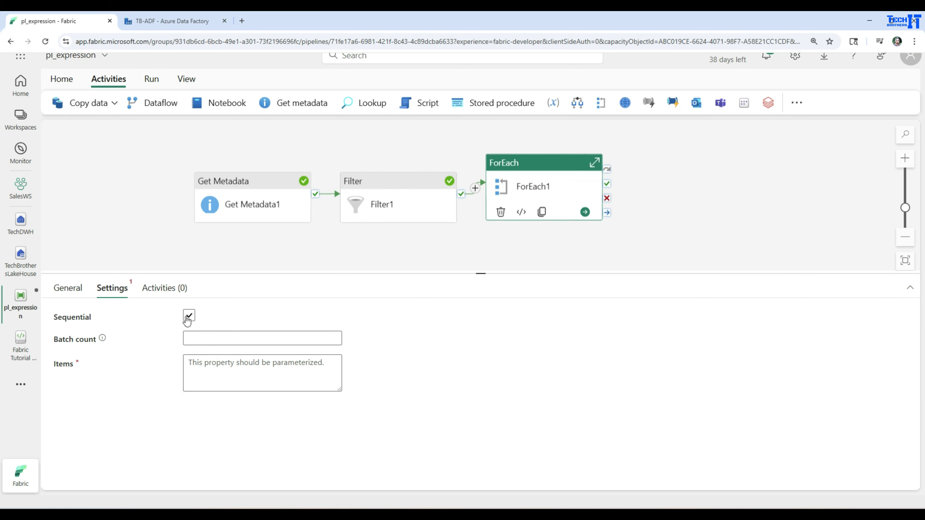
left_click(289, 356)
left_click(215, 380)
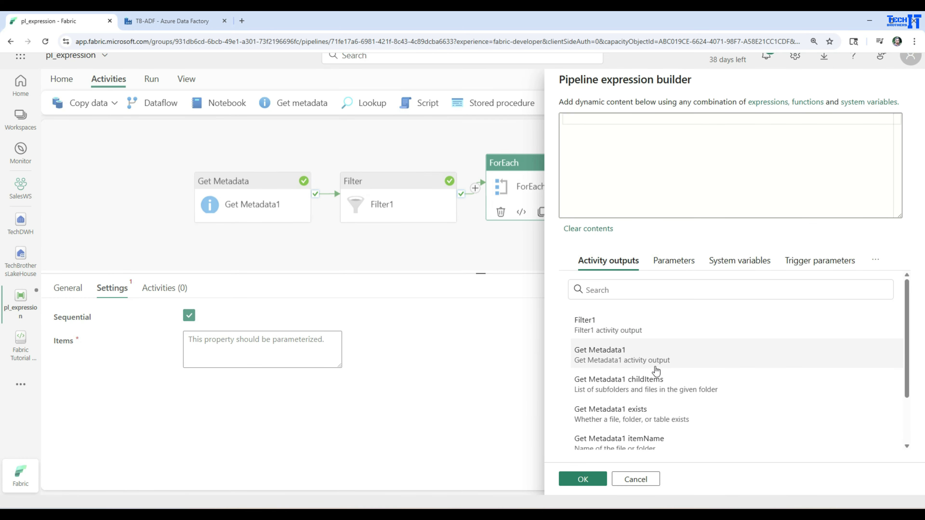
left_click(609, 332)
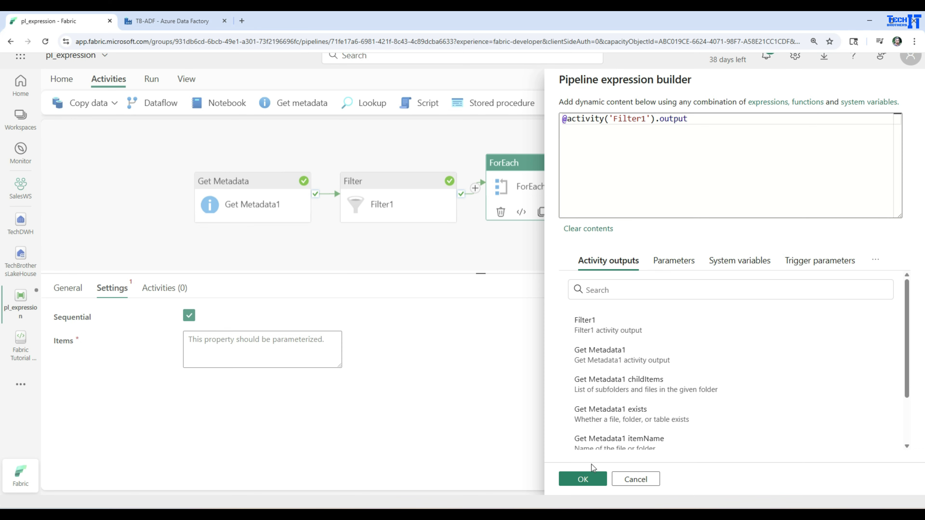
left_click(583, 479)
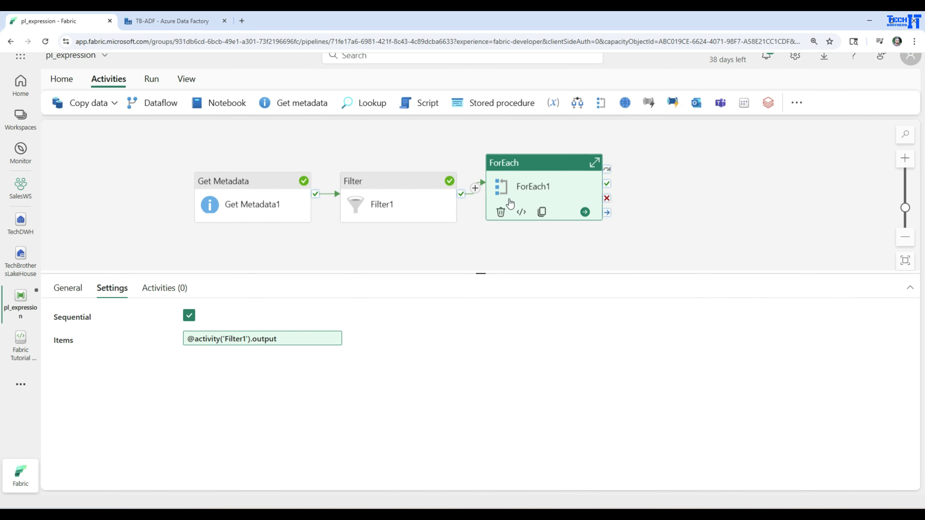
Add a Copy data activity inside the ForEach1 loop and place it near the middle of the canvas.
double_click(528, 164)
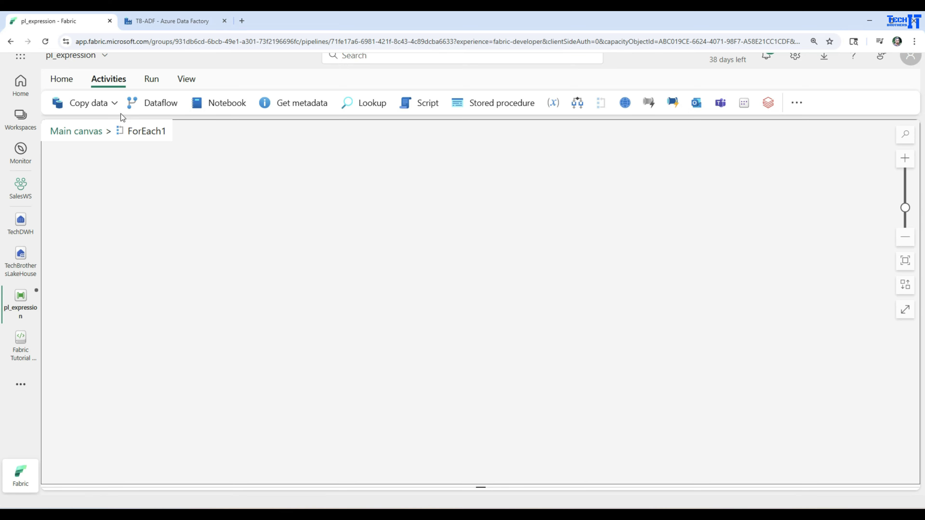
left_click(113, 104)
left_click(123, 132)
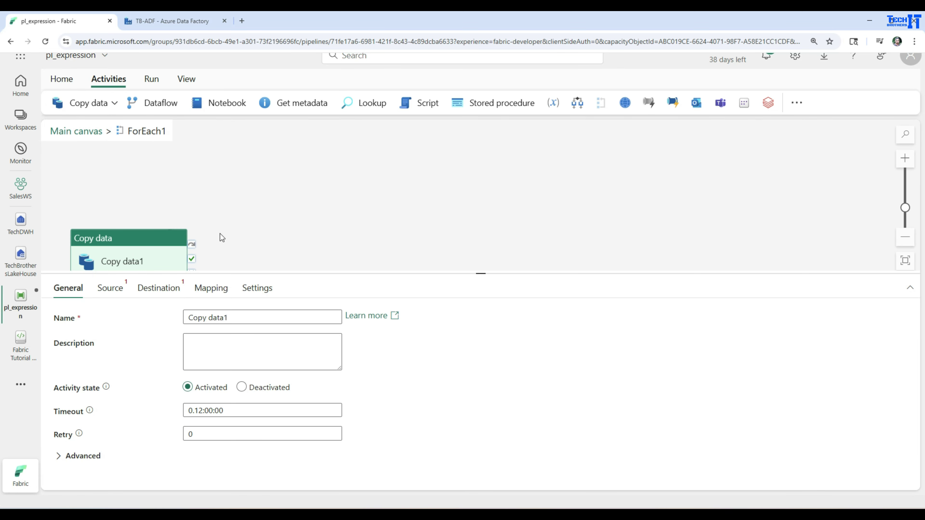
left_click_drag(155, 236, 315, 184)
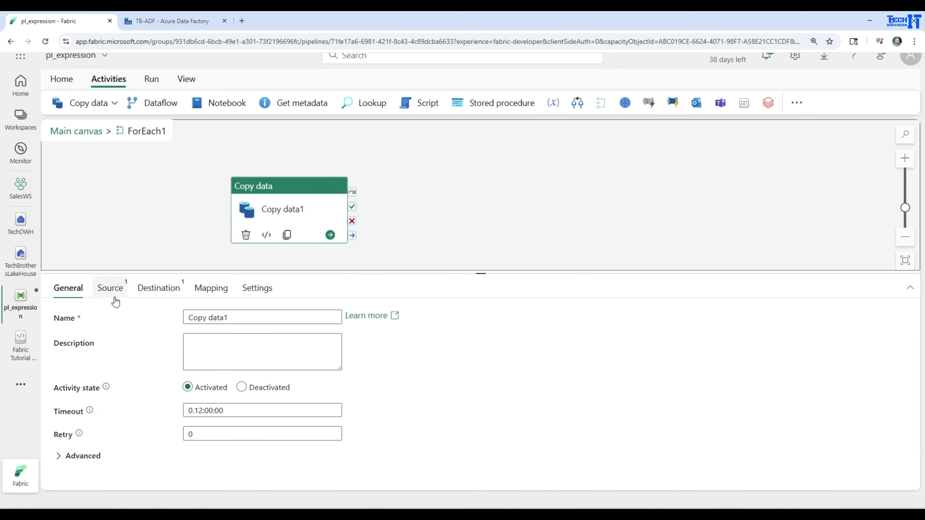
Set the Copy data1 source connection to TechBrothersLakeHouse with Files as the root folder.
left_click(114, 289)
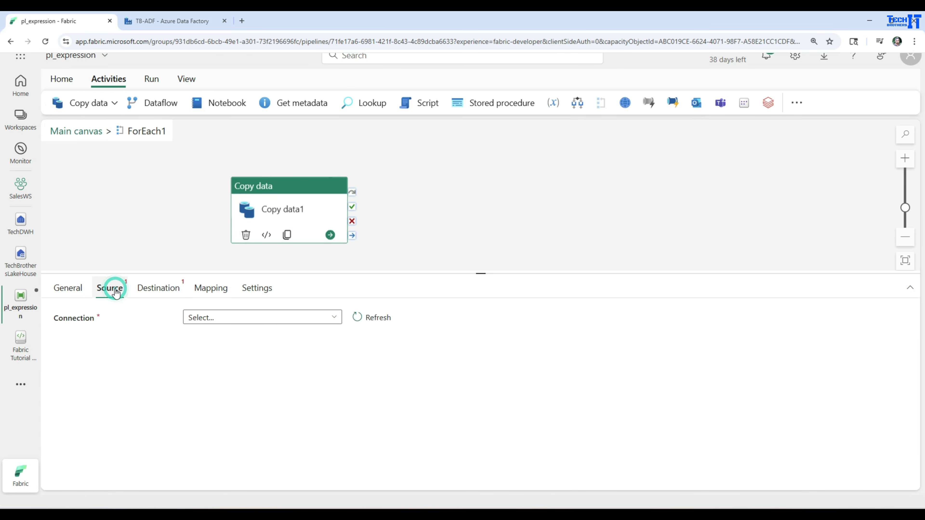
left_click(202, 323)
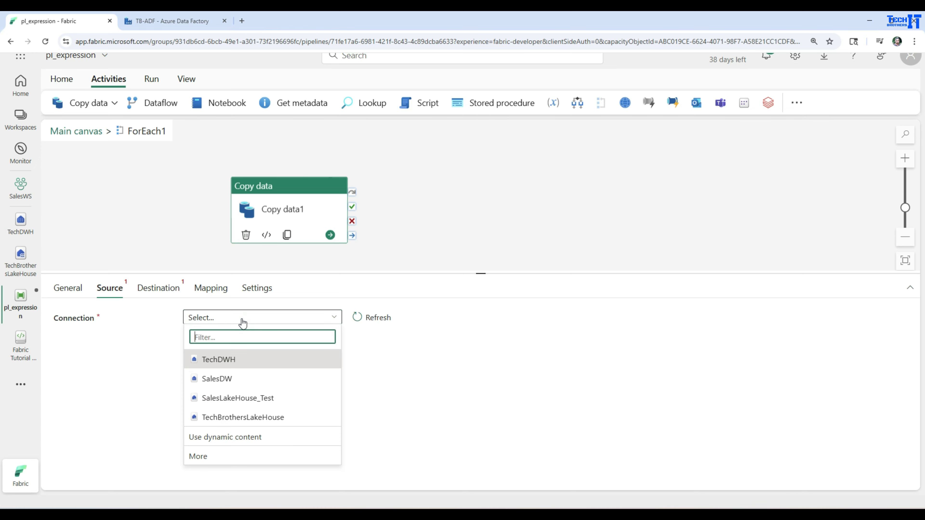
left_click(242, 419)
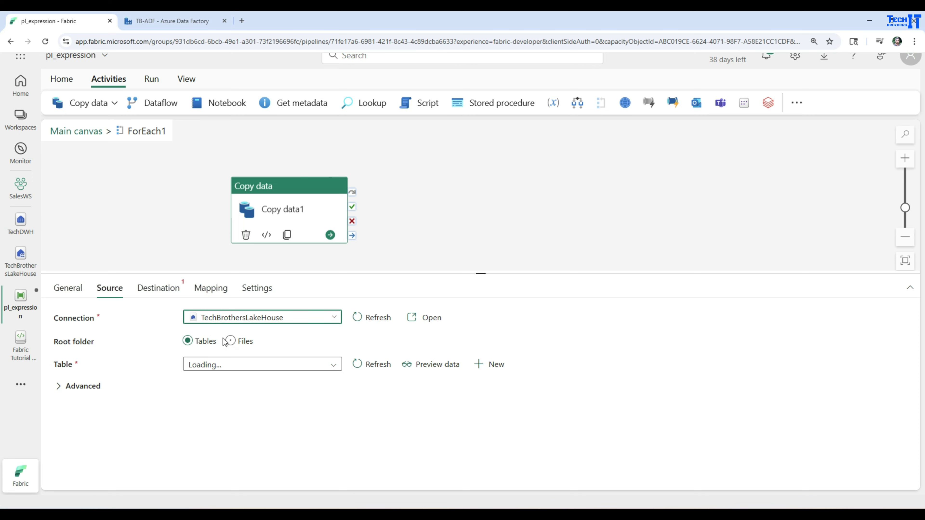
left_click(230, 341)
left_click(230, 341)
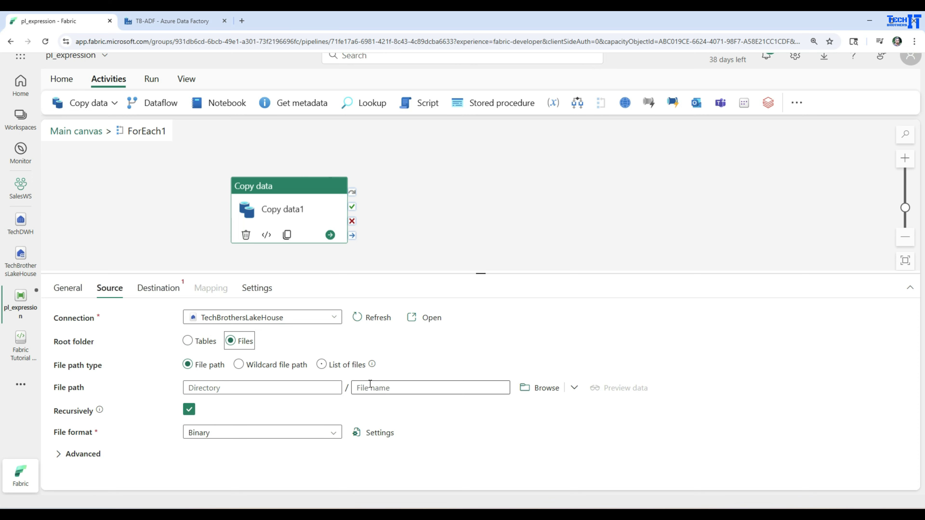
Browse the lakehouse's InputFolder and choose customer_Data_Asia.csv as the source file path.
left_click(542, 387)
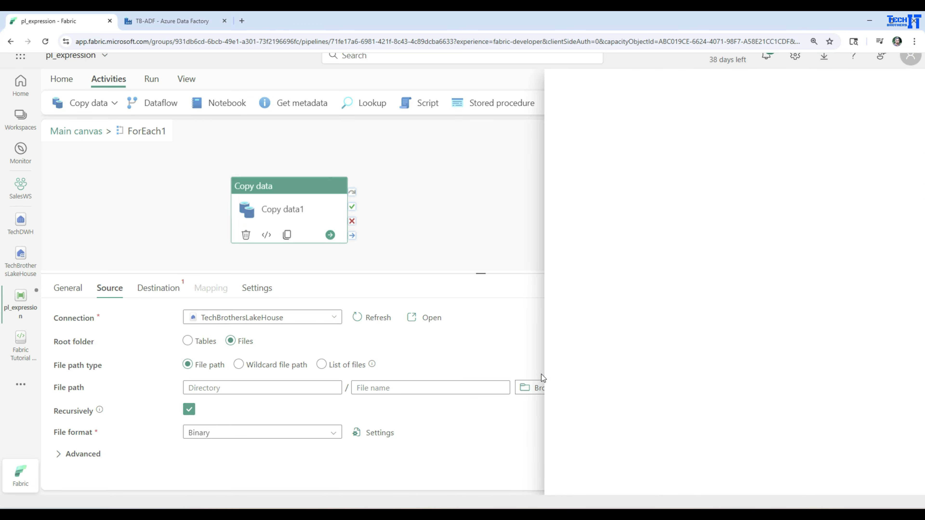
left_click(597, 145)
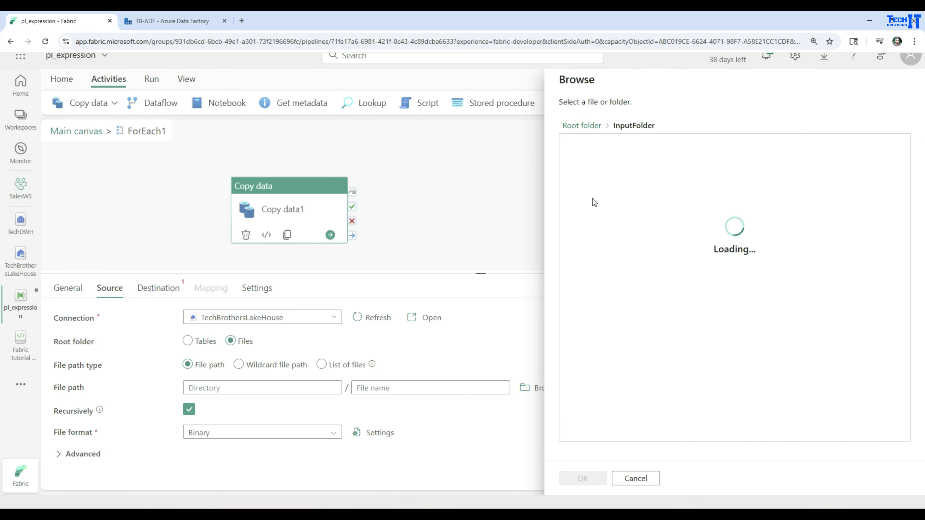
left_click(605, 170)
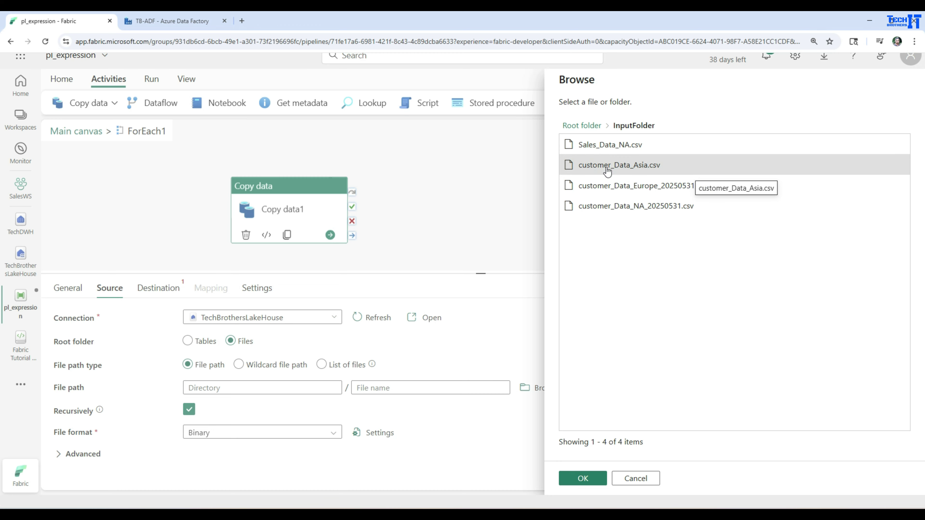
left_click(589, 479)
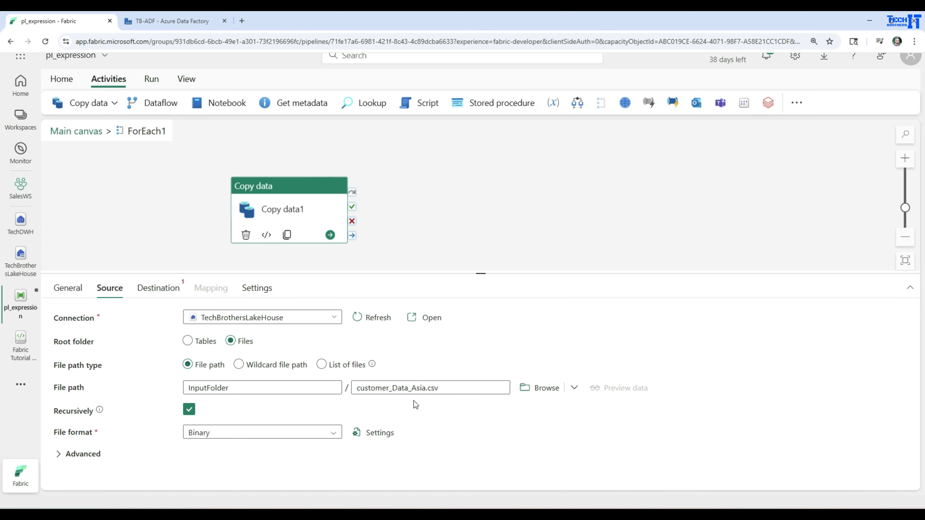
Set the file format of the Copy data1 source to DelimitedText.
left_click_drag(442, 388, 351, 393)
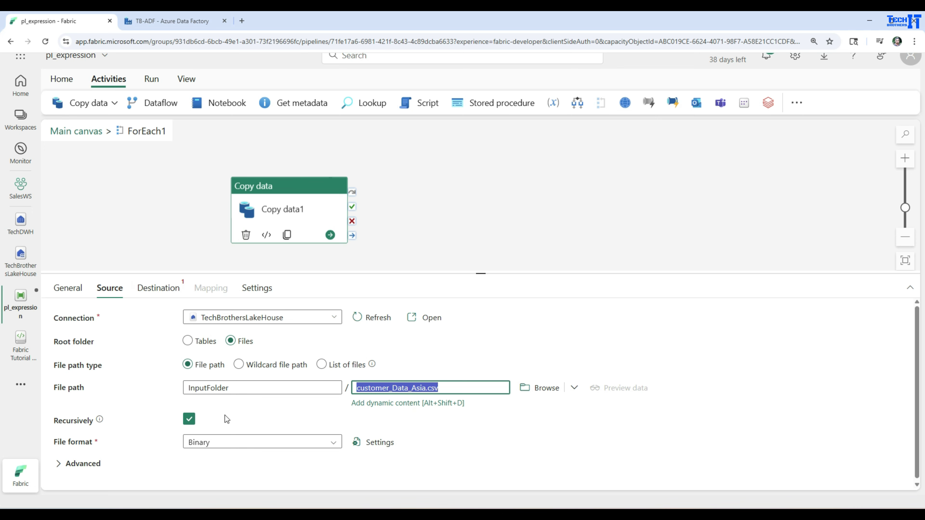
left_click(233, 438)
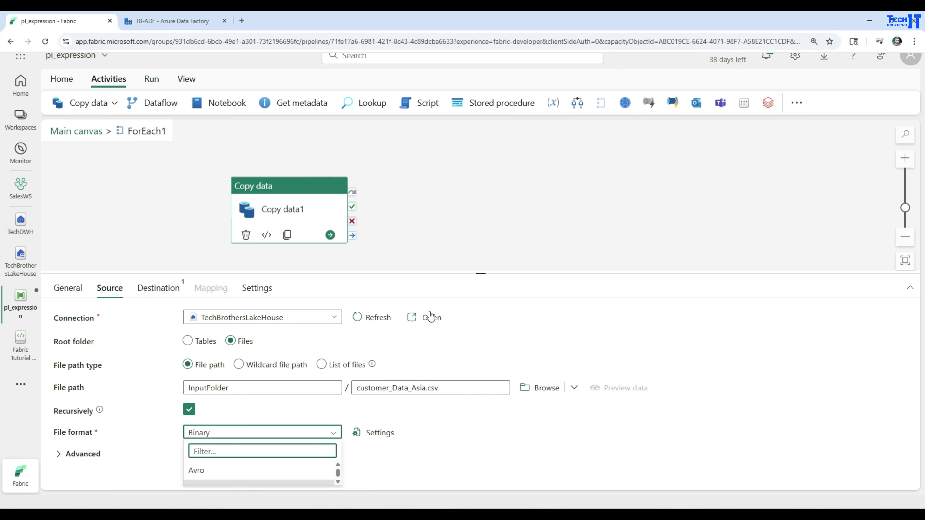
left_click_drag(450, 273, 453, 194)
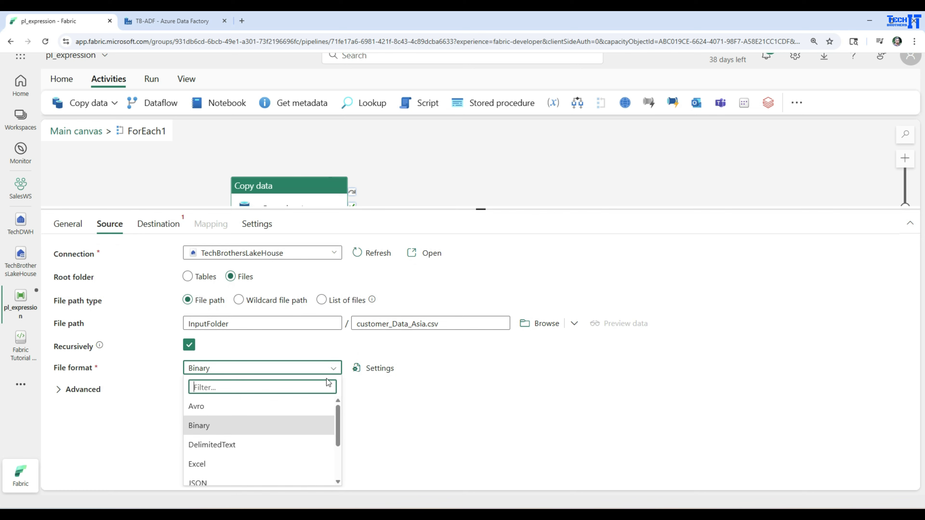
left_click(254, 444)
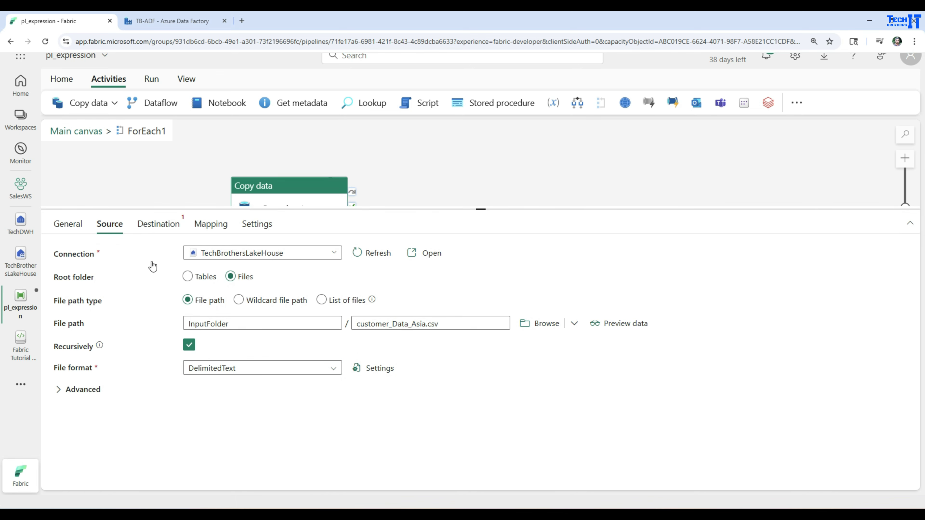
Set the Copy data1 destination to the TechDWH warehouse with automatic table creation and the schema name dbo.
left_click(161, 231)
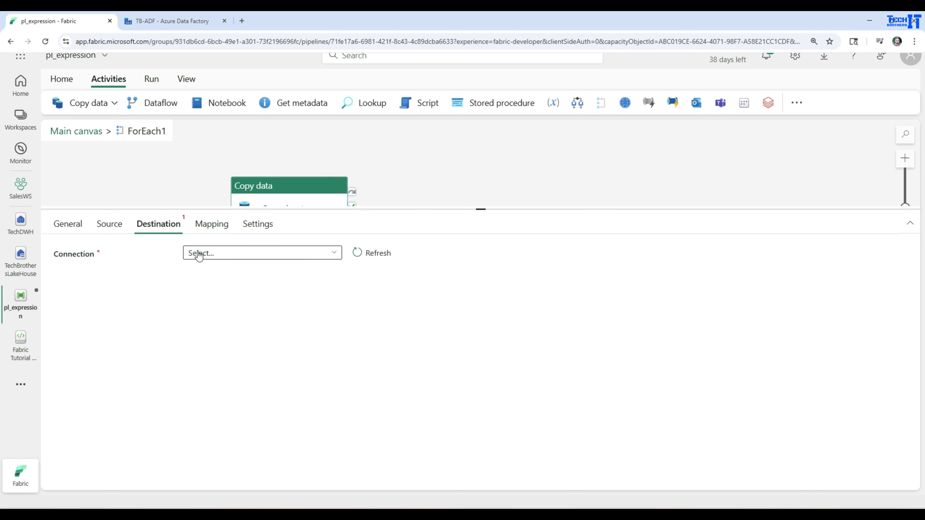
left_click(214, 252)
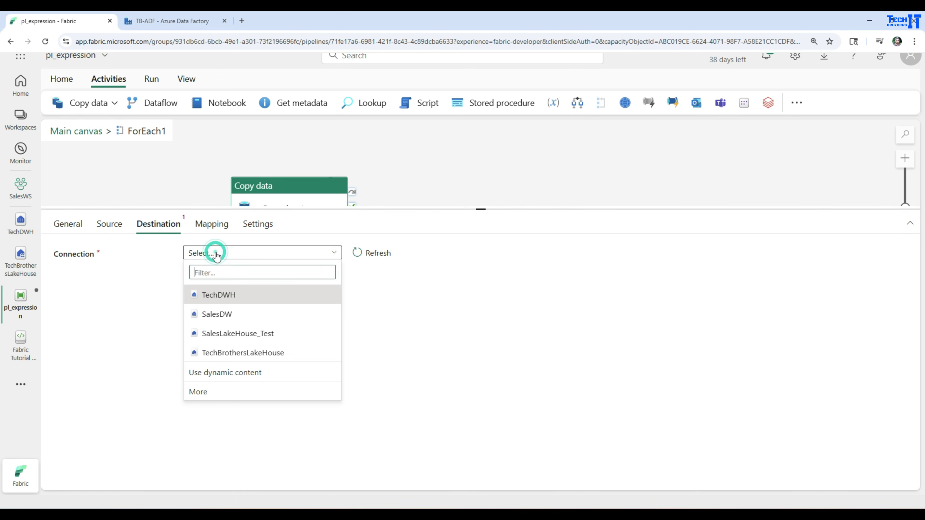
left_click(218, 297)
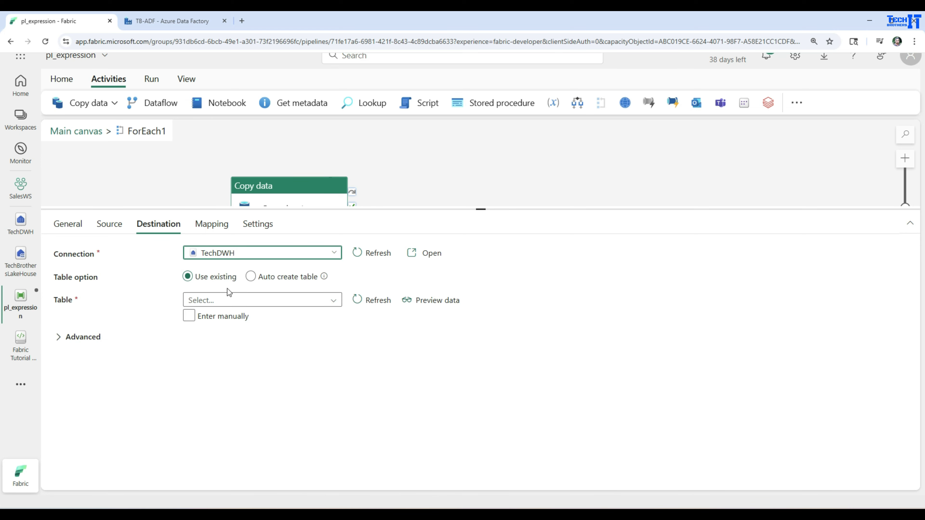
left_click(252, 277)
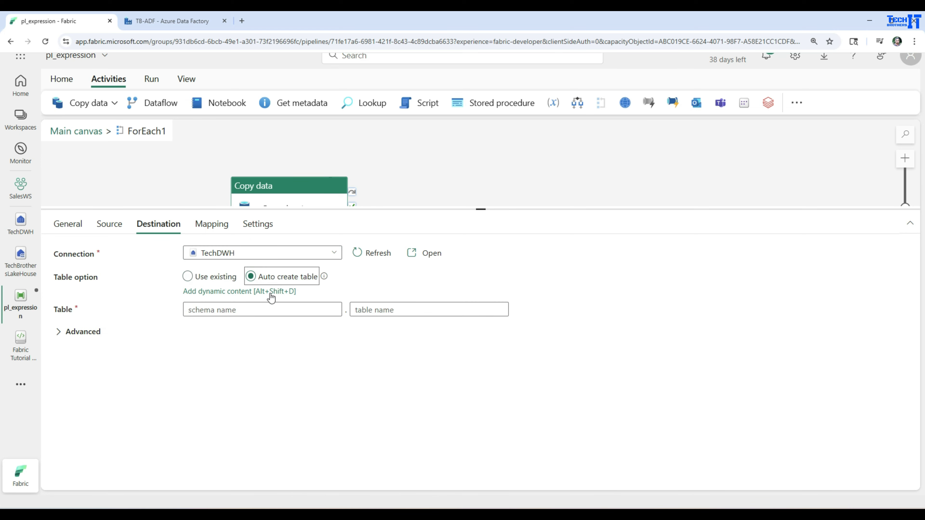
left_click(238, 309)
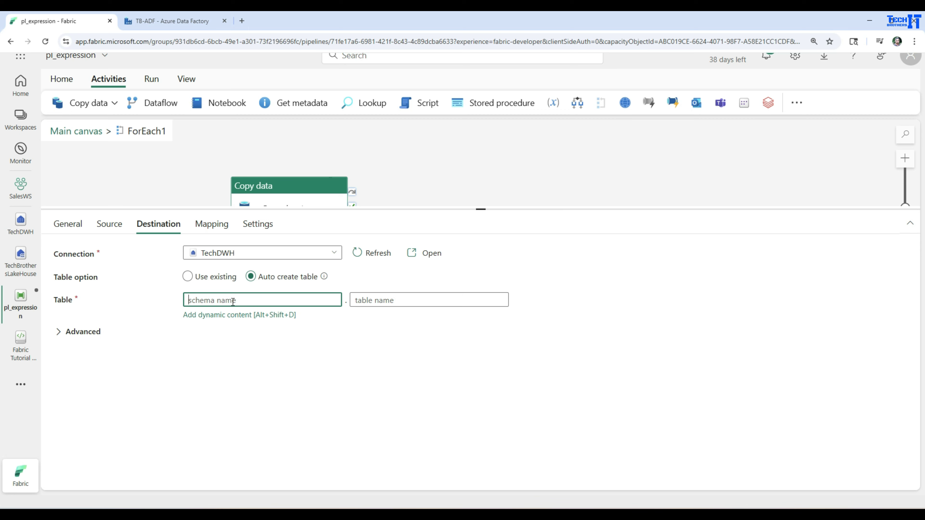
type("dbo")
left_click(380, 302)
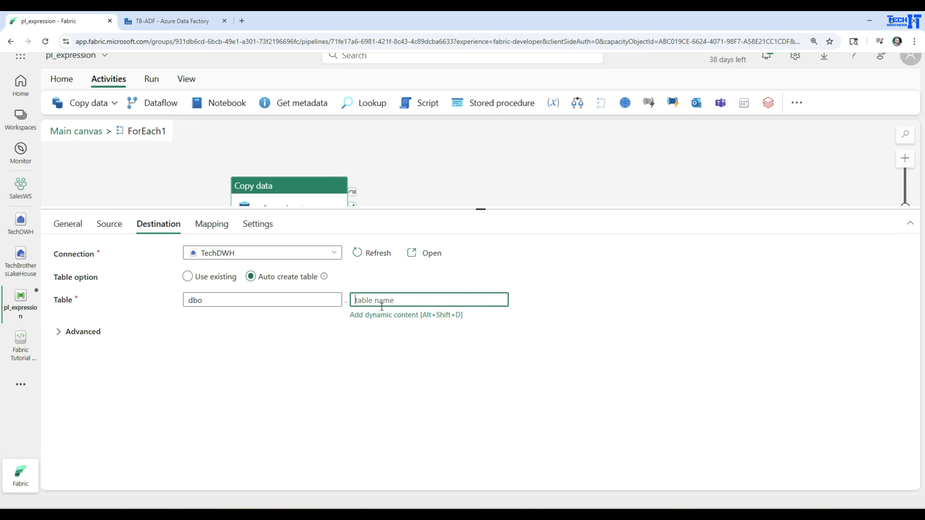
left_click(378, 316)
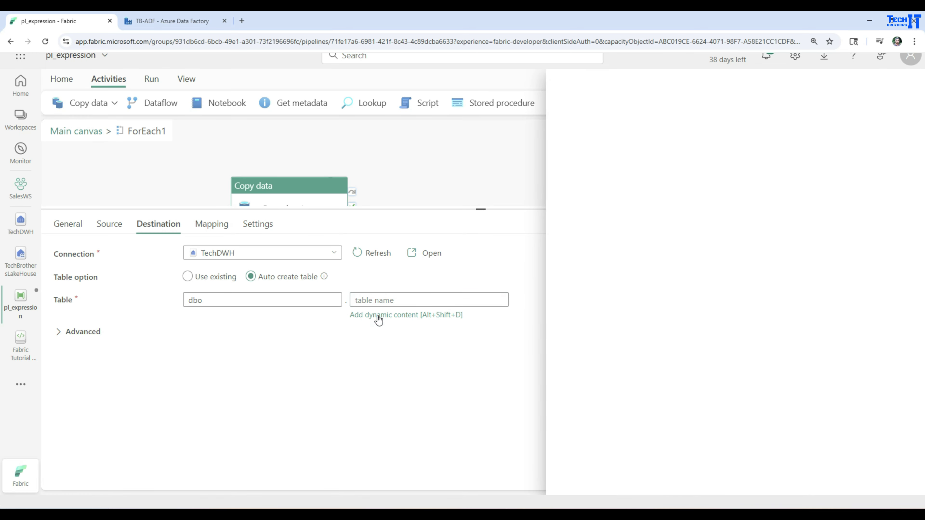
left_click(596, 334)
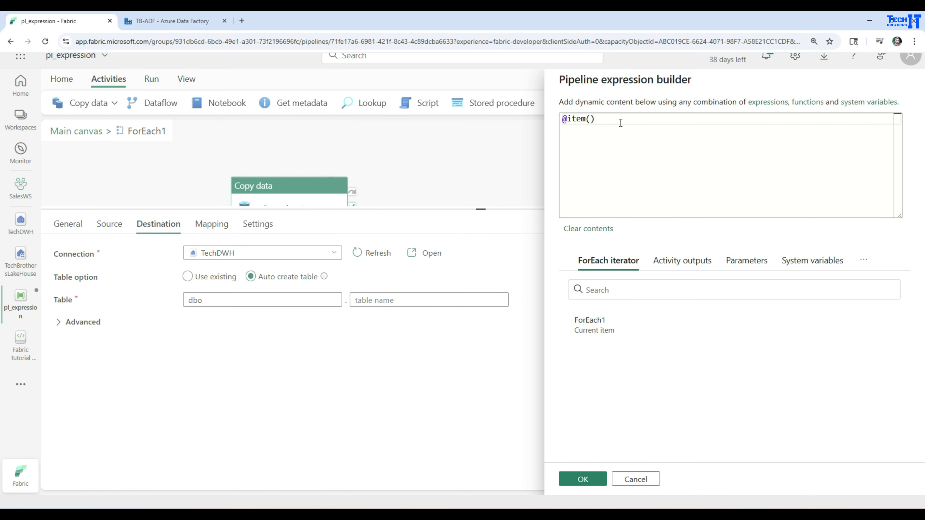
type(".name")
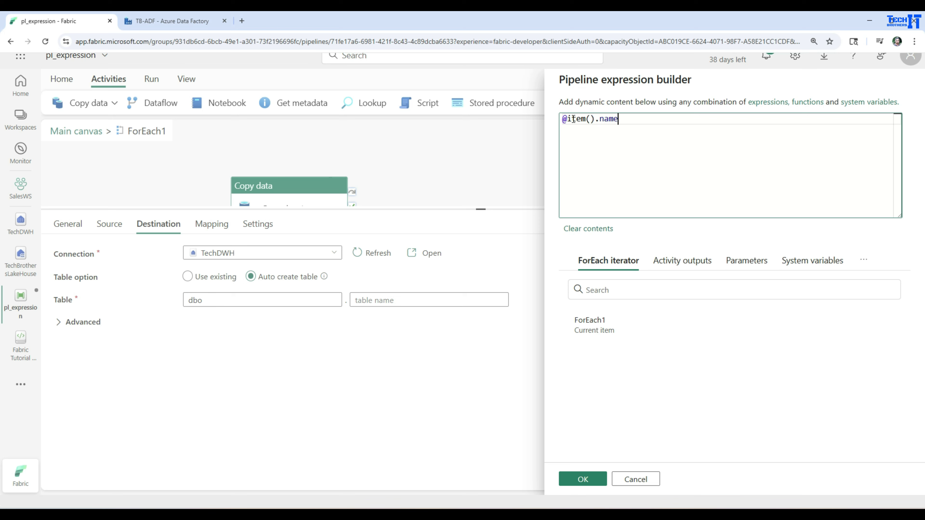
left_click(615, 121)
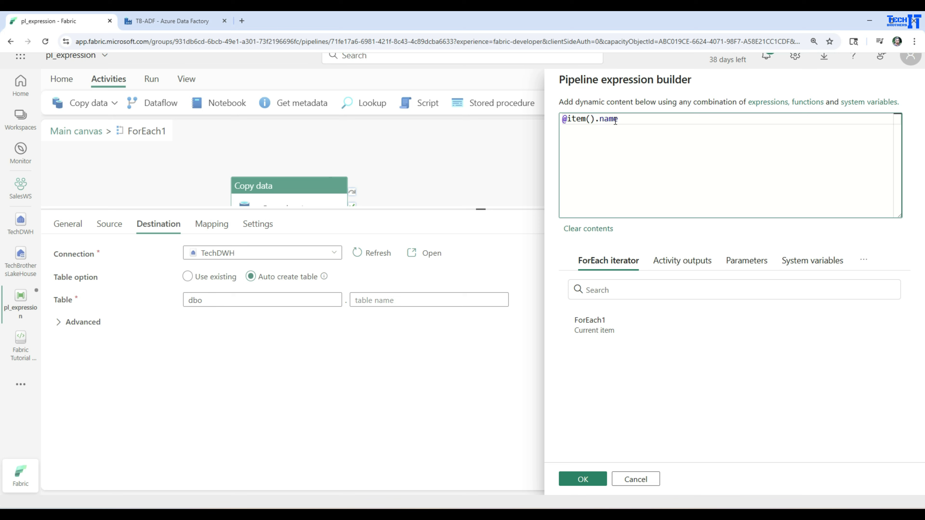
left_click(572, 477)
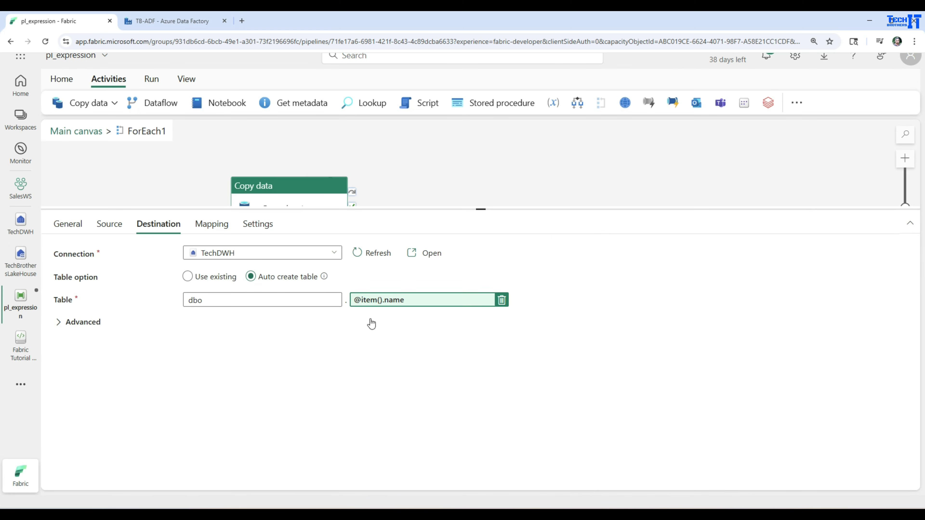
left_click(211, 224)
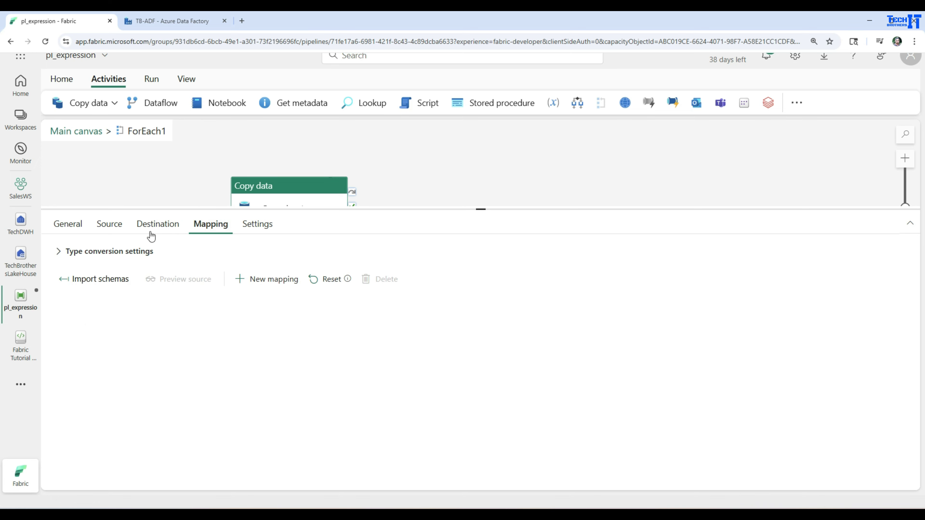
left_click(97, 279)
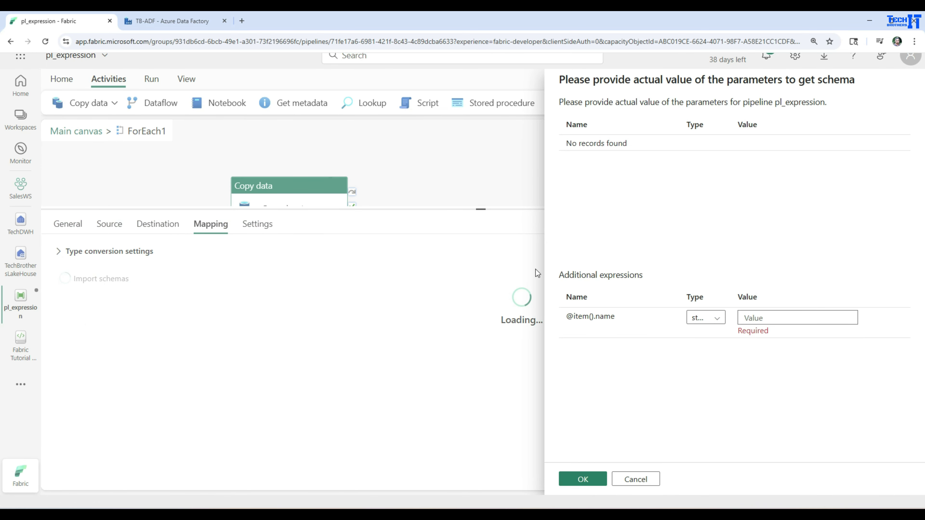
left_click(762, 317)
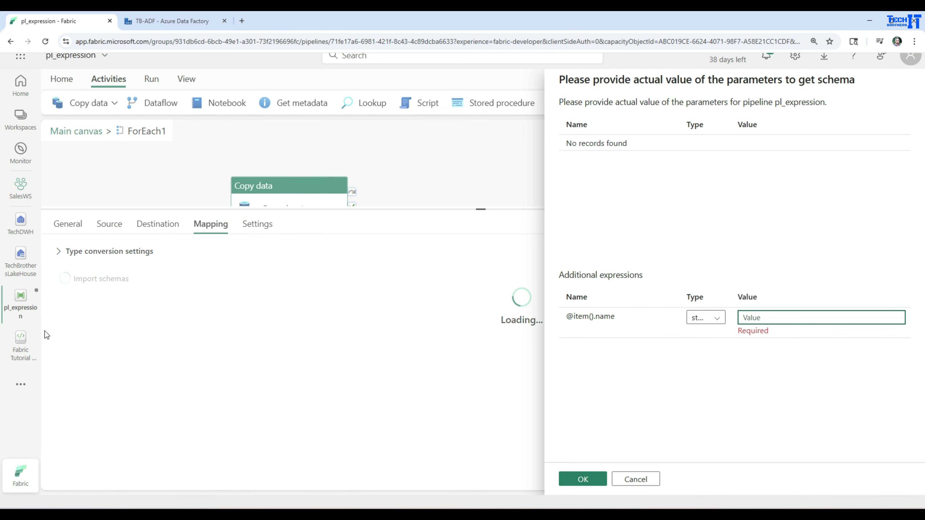
left_click(18, 261)
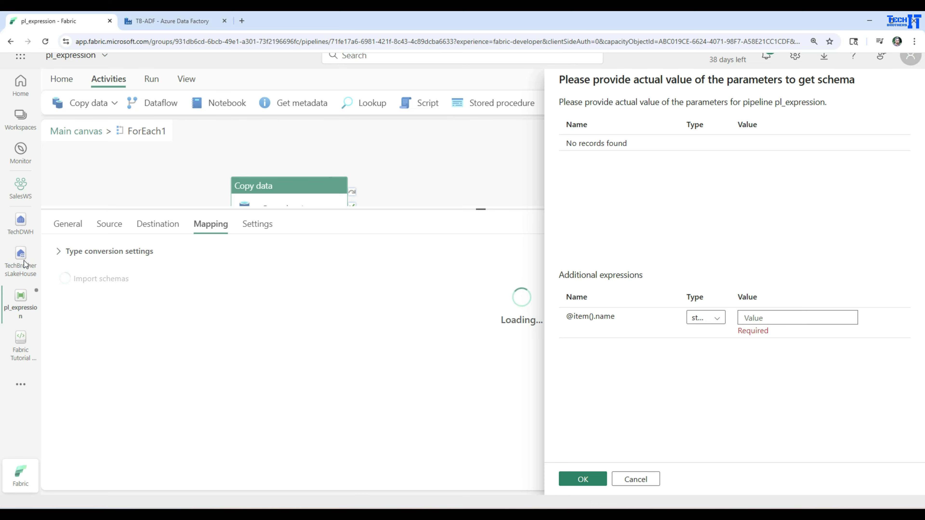
left_click(622, 473)
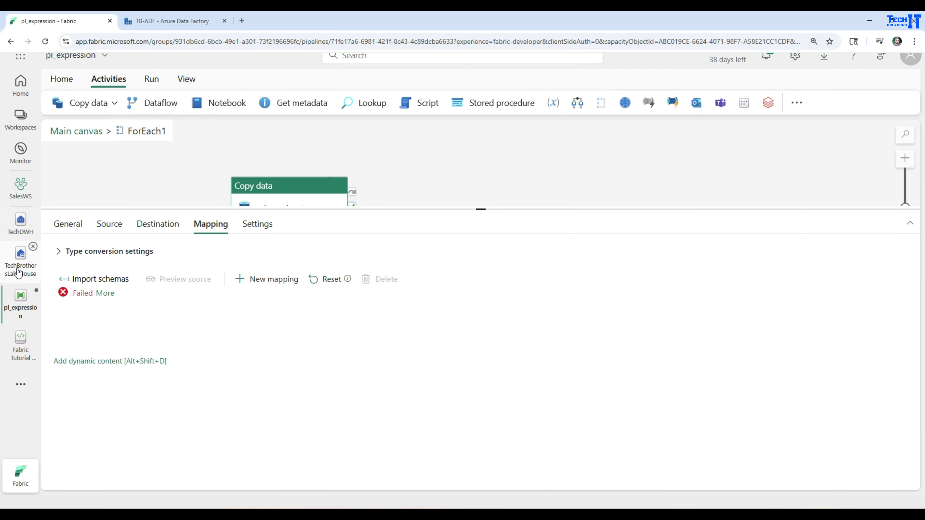
Copy the name of customer_Data_Asia.csv from its properties in the InputFolder of TechBrothersLakeHouse.
left_click(21, 261)
right_click(504, 228)
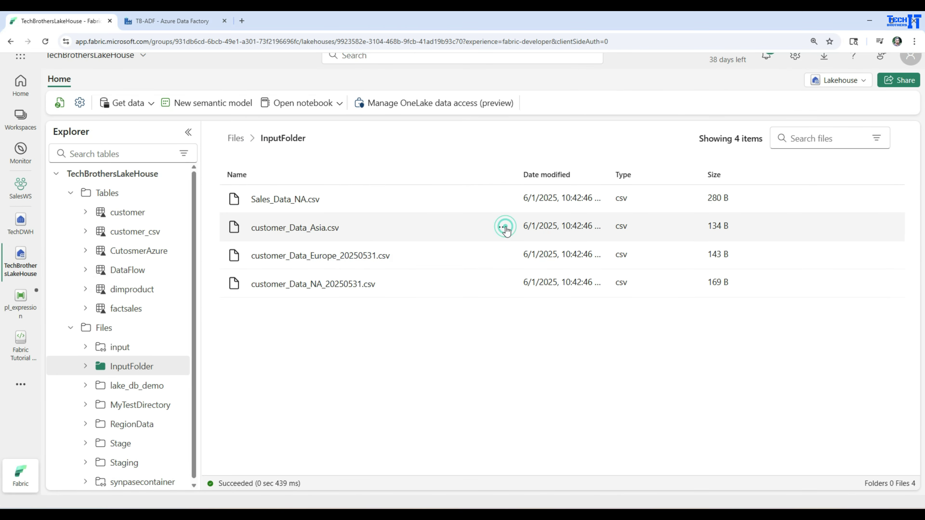
left_click(532, 265)
left_click_drag(508, 285, 411, 283)
key("ctrl+c")
right_click(411, 283)
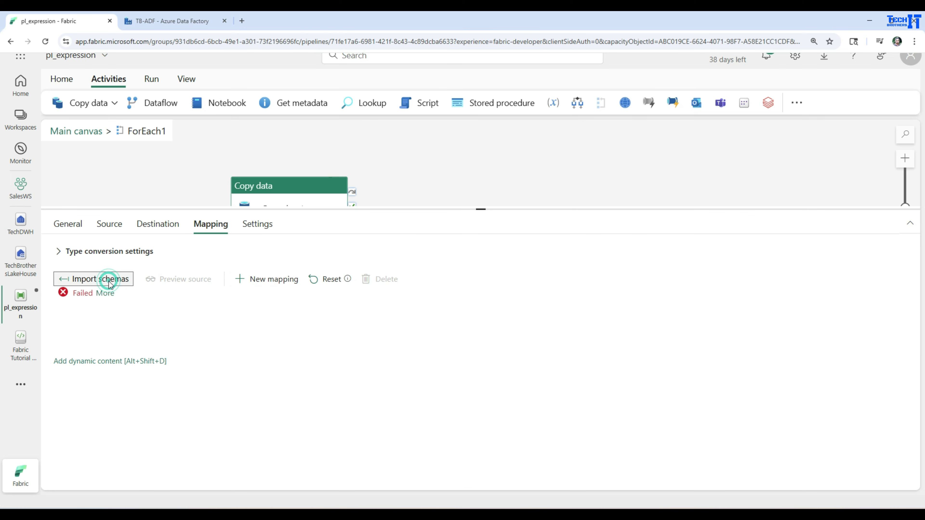
left_click(109, 279)
left_click(782, 318)
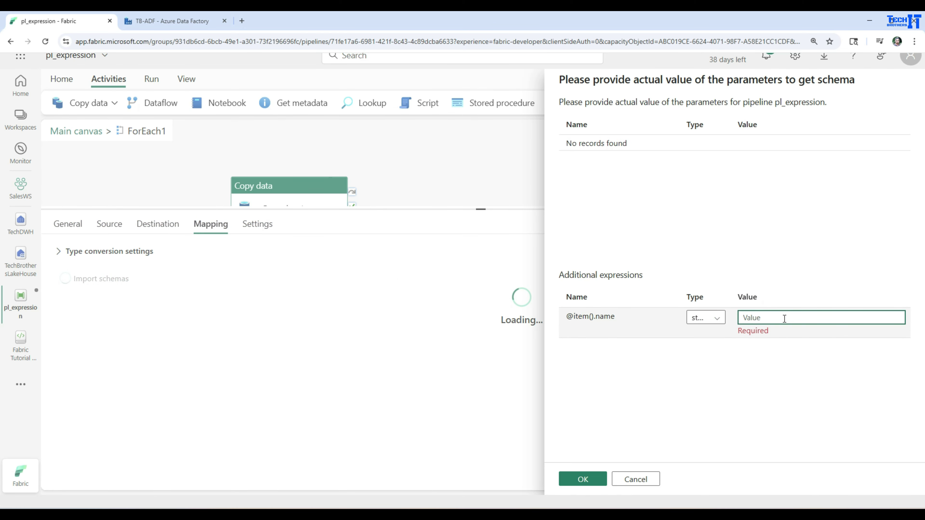
key("ctrl+v")
left_click(589, 478)
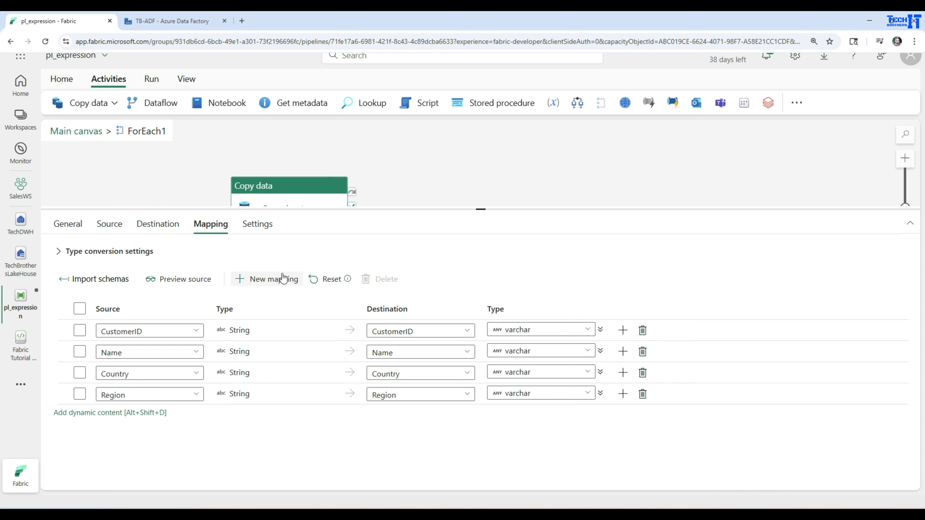
left_click(158, 227)
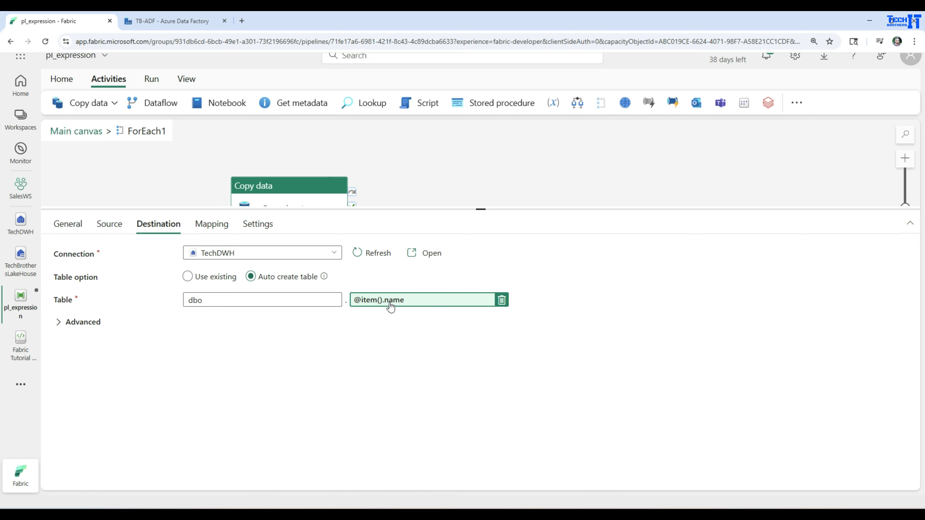
left_click(109, 223)
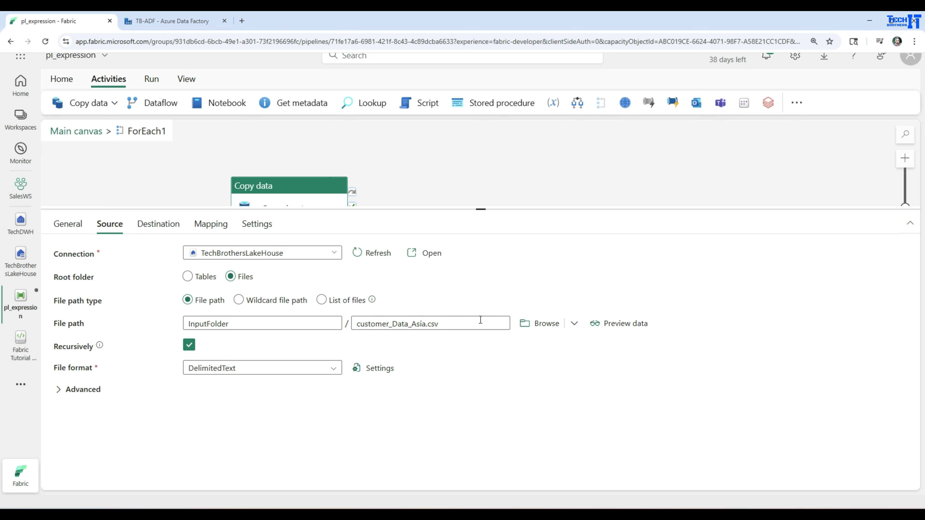
left_click(463, 323)
left_click(409, 339)
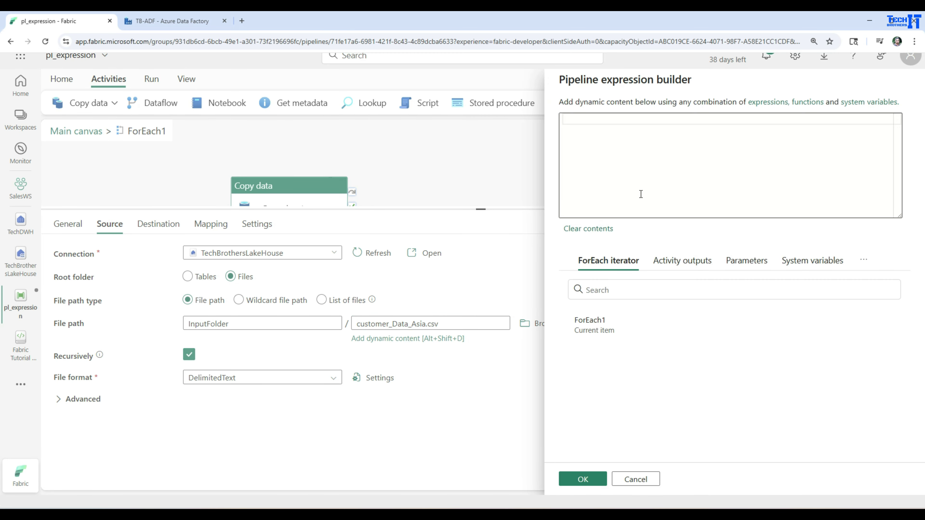
left_click(594, 330)
left_click(634, 128)
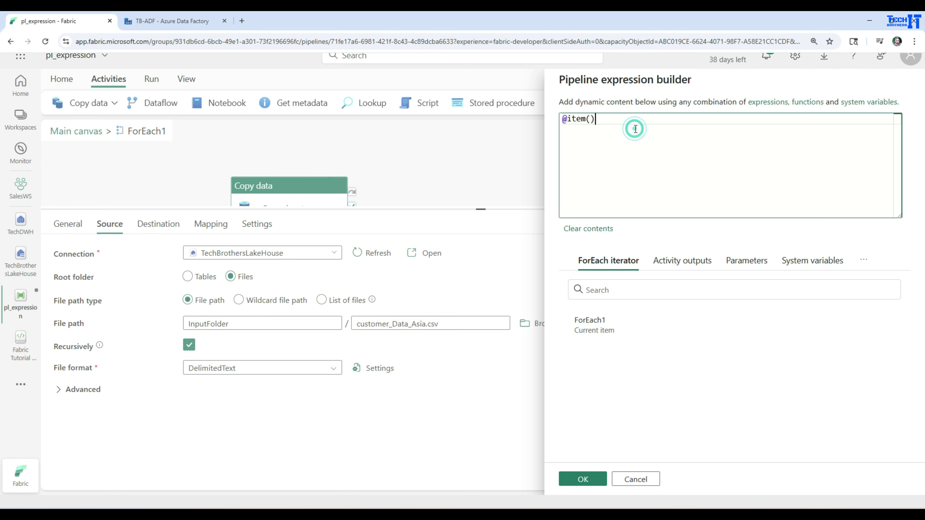
type(".name")
left_click(583, 480)
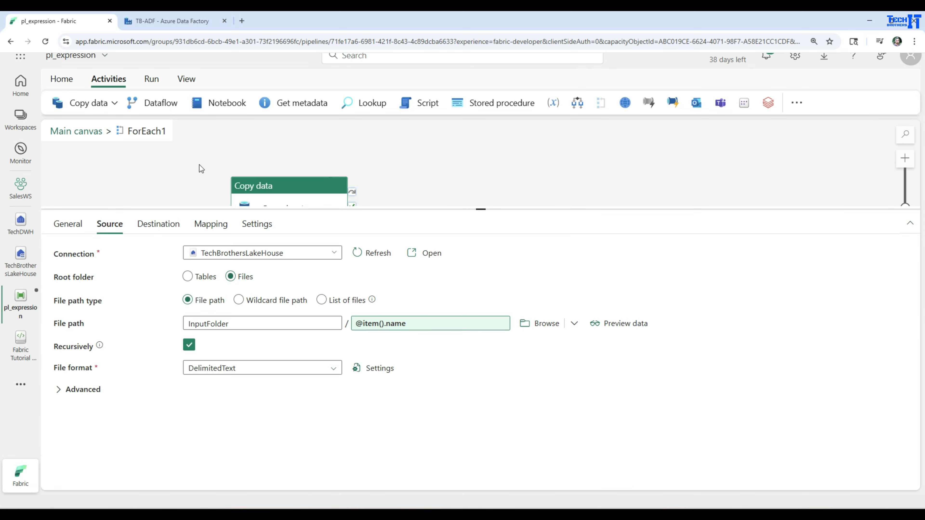
Run the pipeline and read the error details of the ForEach1 activity.
left_click(149, 78)
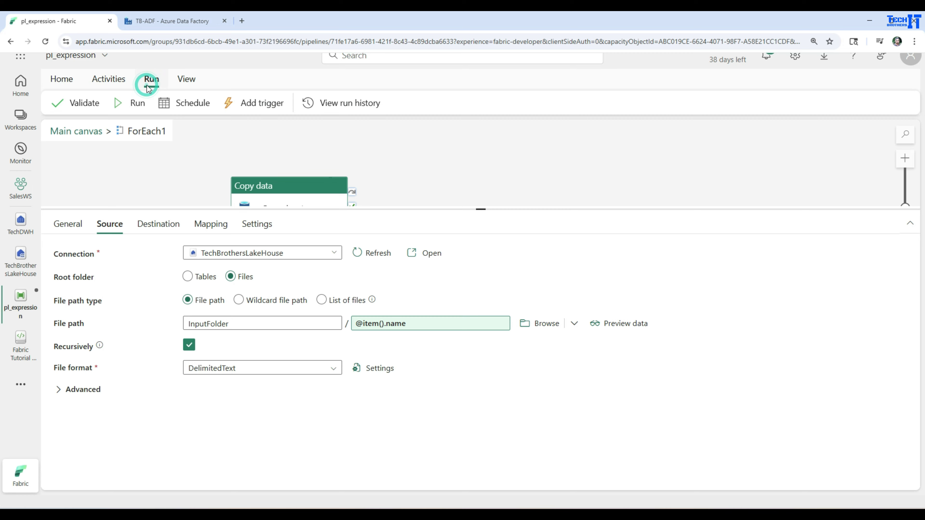
left_click(142, 104)
left_click(460, 323)
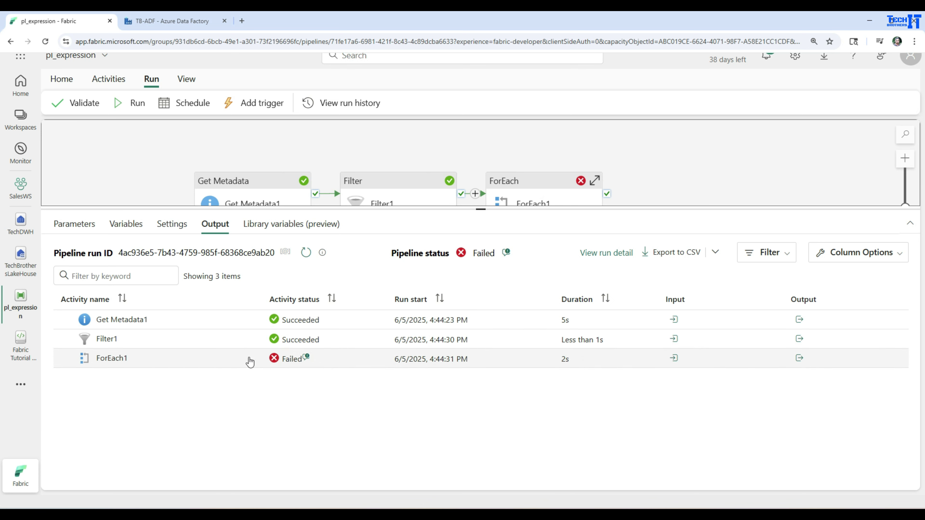
left_click(306, 357)
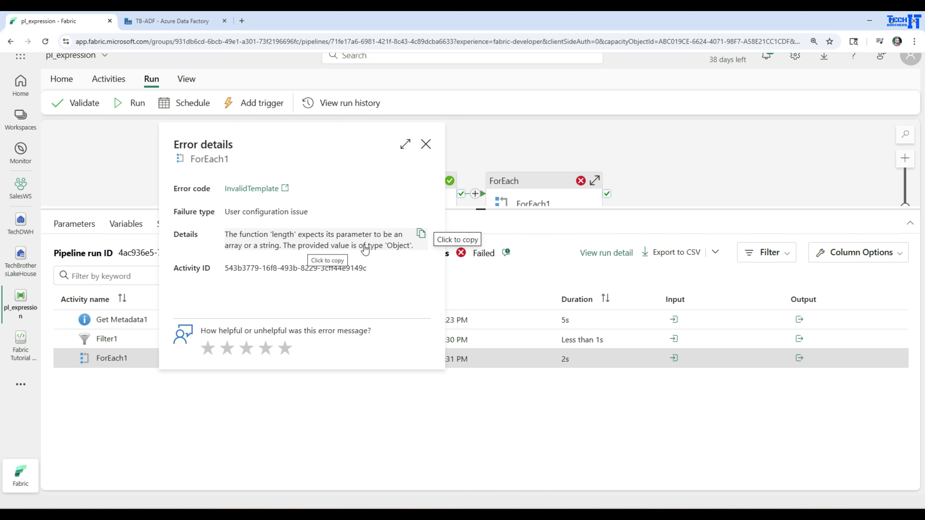
left_click(425, 144)
left_click(530, 187)
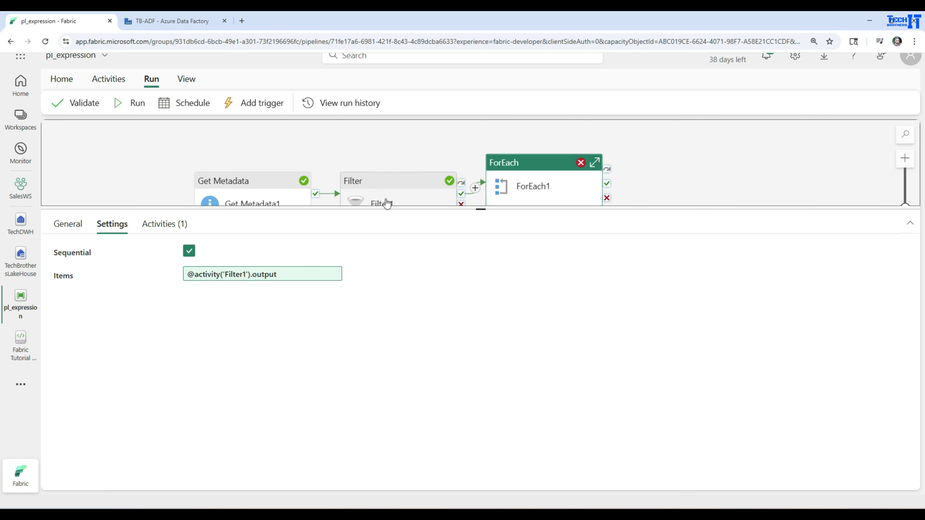
left_click(307, 270)
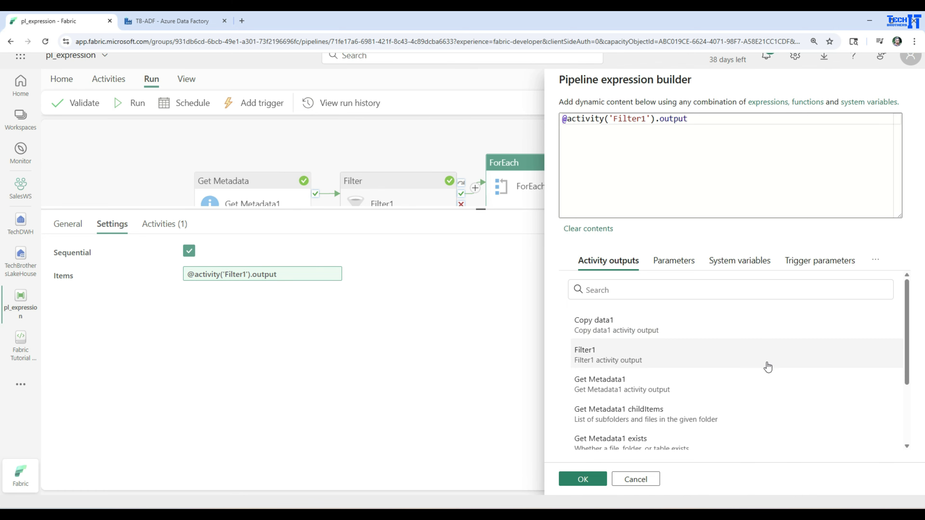
scroll(769, 381, "down", 3)
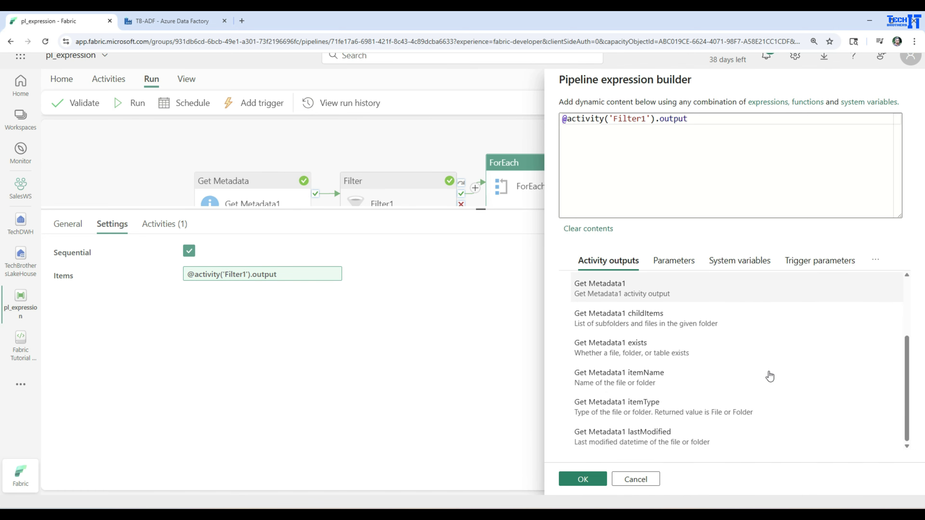
left_click(641, 479)
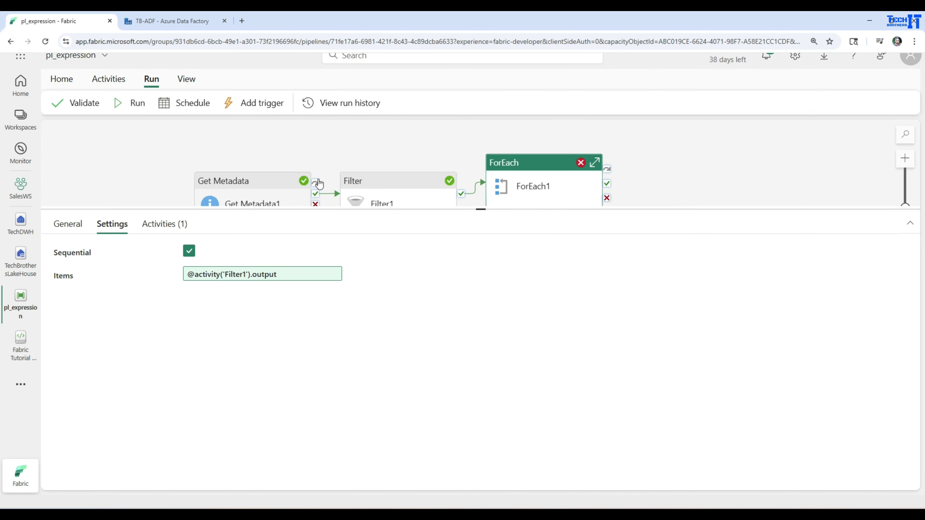
Examine the output of the Filter1 activity to identify the property that holds the filtered files.
left_click(378, 182)
left_click(323, 177)
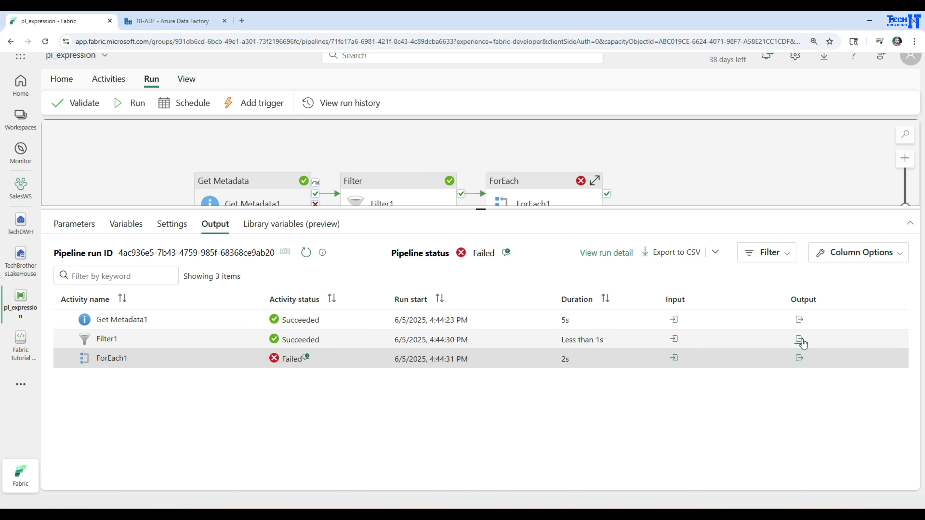
left_click(798, 339)
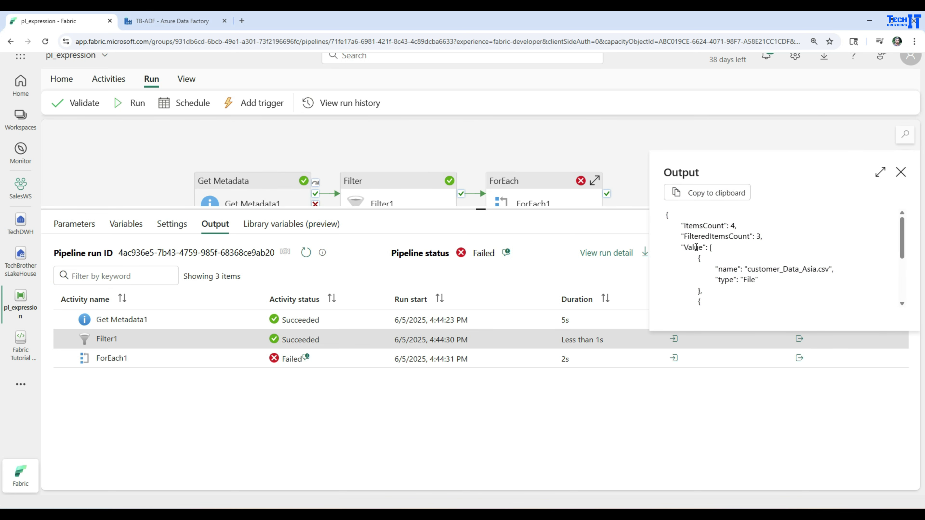
double_click(695, 247)
left_click(900, 171)
left_click(505, 182)
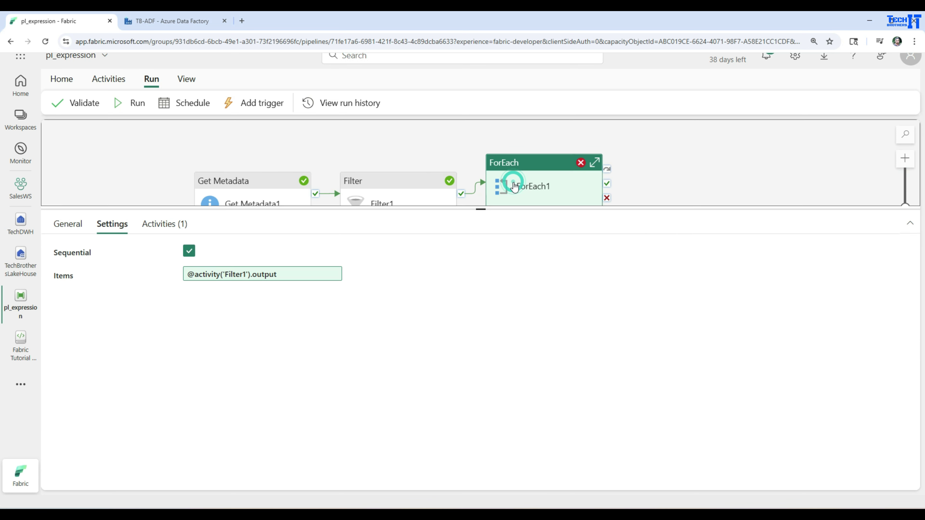
left_click(275, 276)
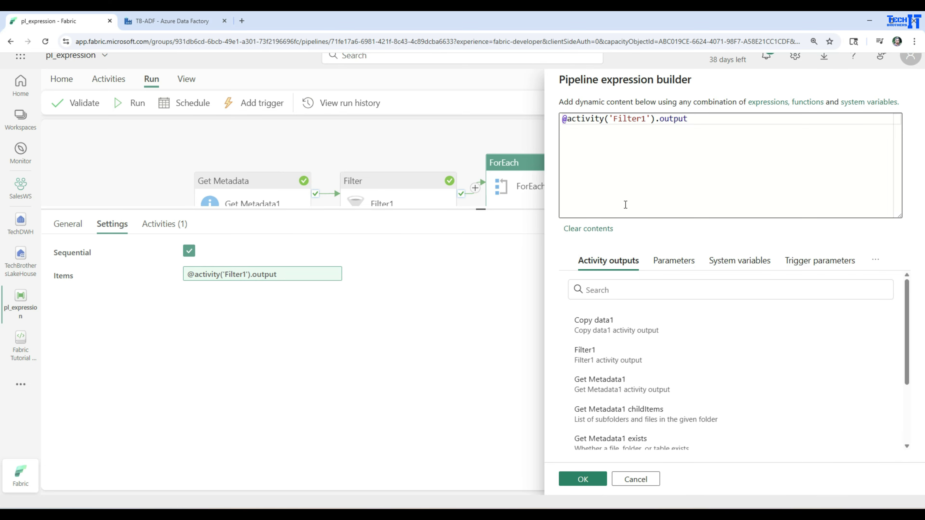
left_click(696, 120)
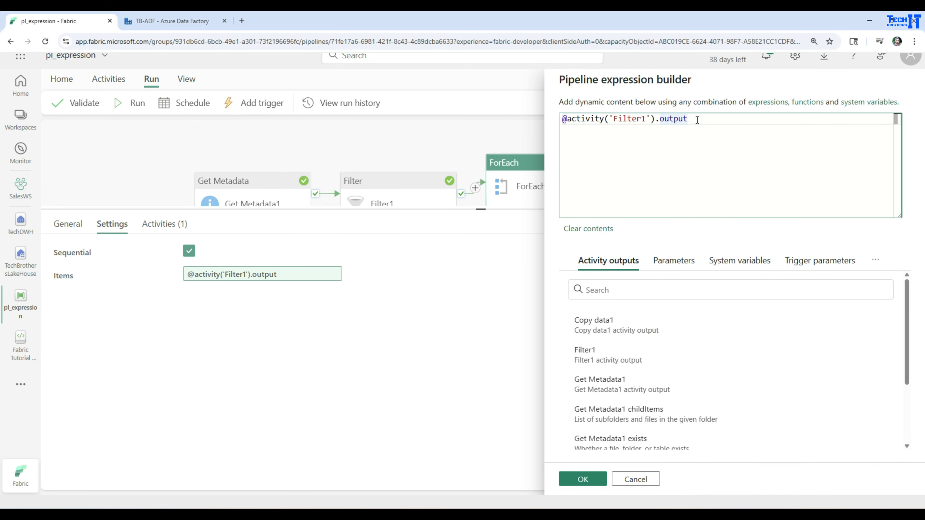
type(".value")
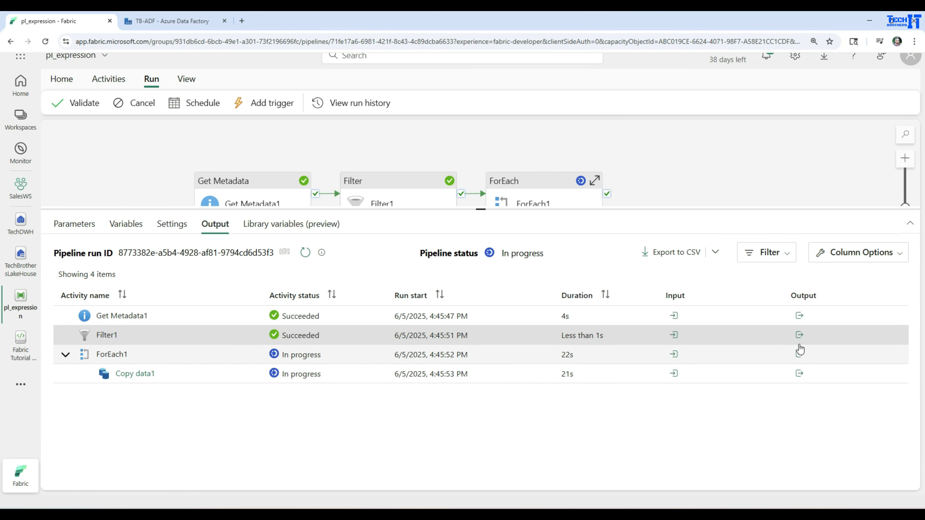
Review the Filter1 output of the new pipeline run, checking the Value array and the name property of its items.
left_click(799, 337)
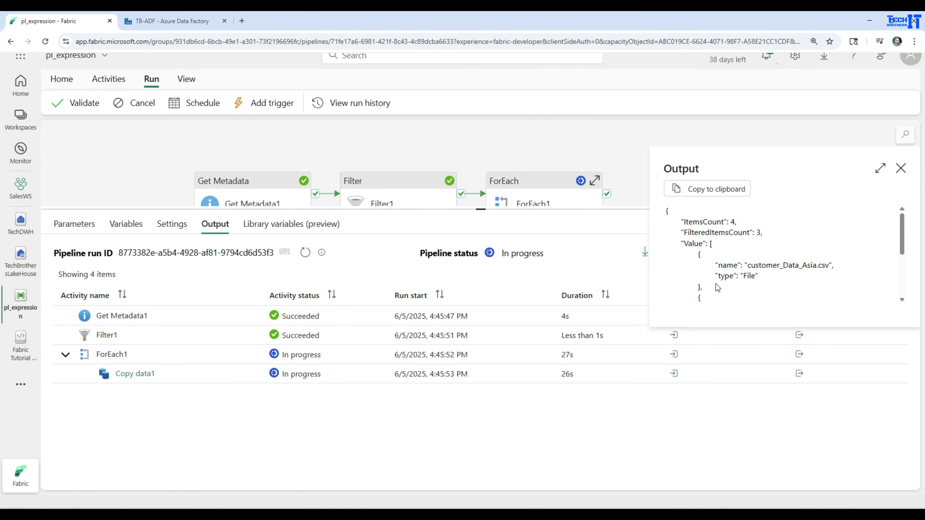
double_click(693, 243)
double_click(727, 265)
left_click(737, 269)
left_click_drag(834, 265, 704, 263)
left_click(899, 168)
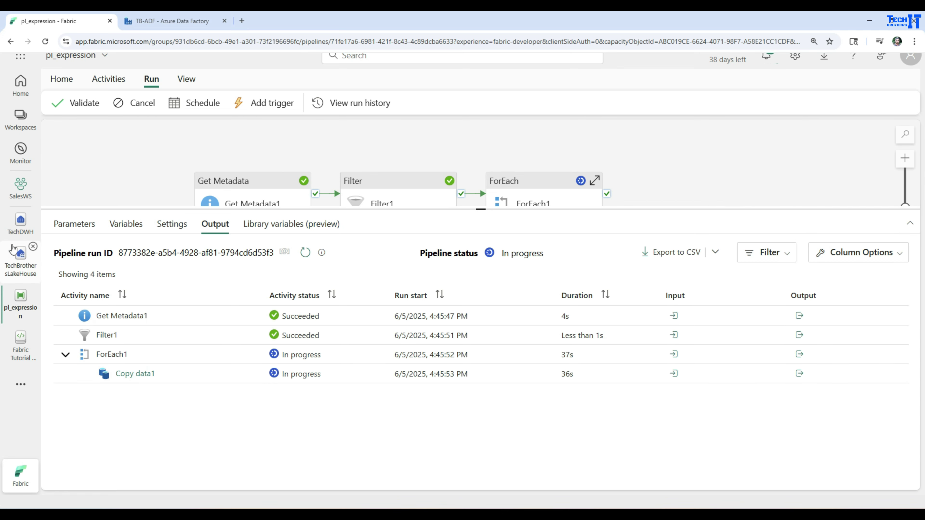
Refresh the tables of the TechDWH warehouse and query the top 100 rows of the customer_Data_Asia.csv table.
left_click(21, 223)
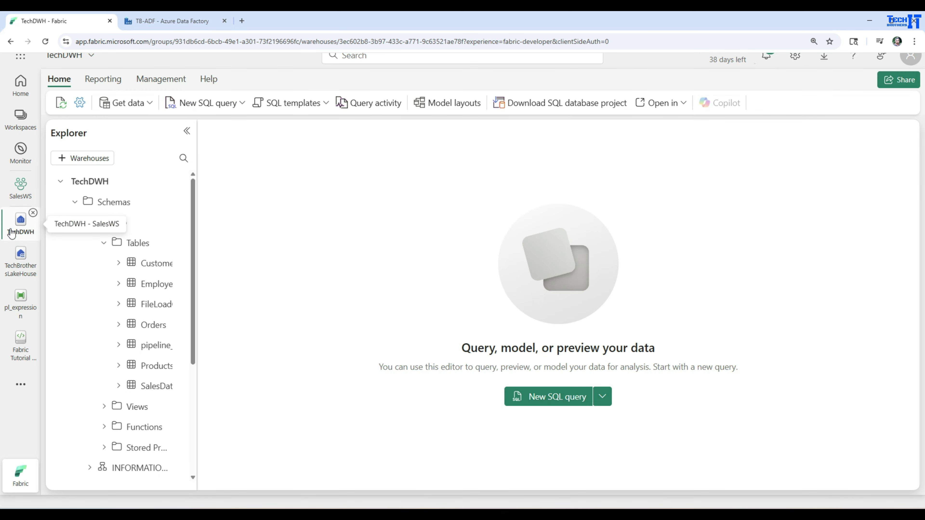
left_click(196, 223)
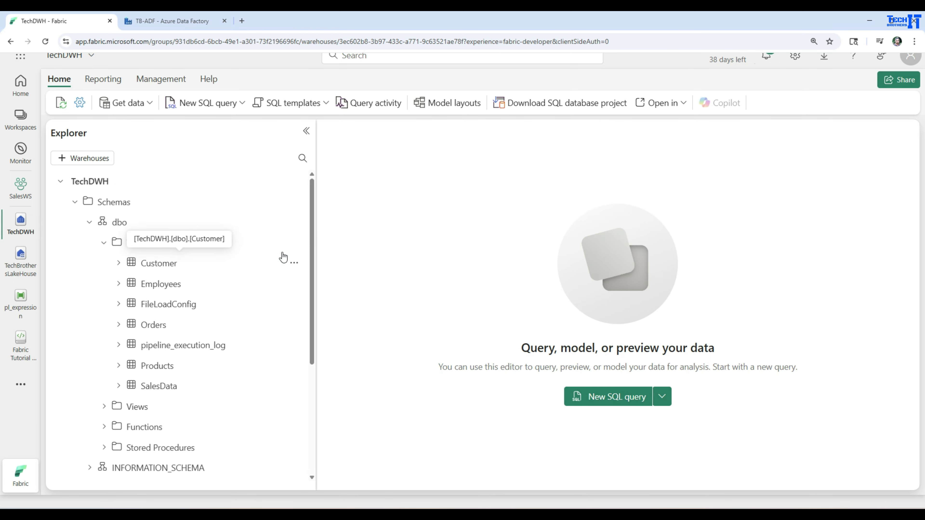
left_click(293, 249)
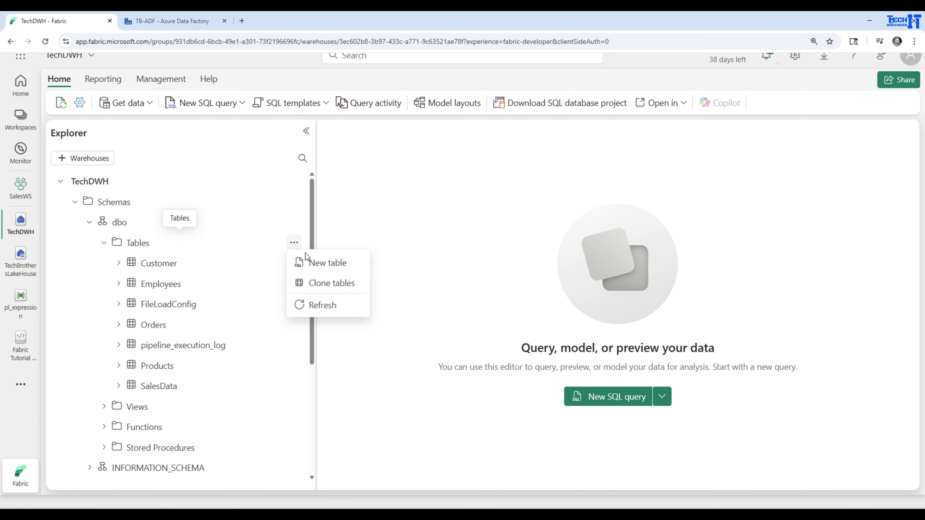
left_click(307, 305)
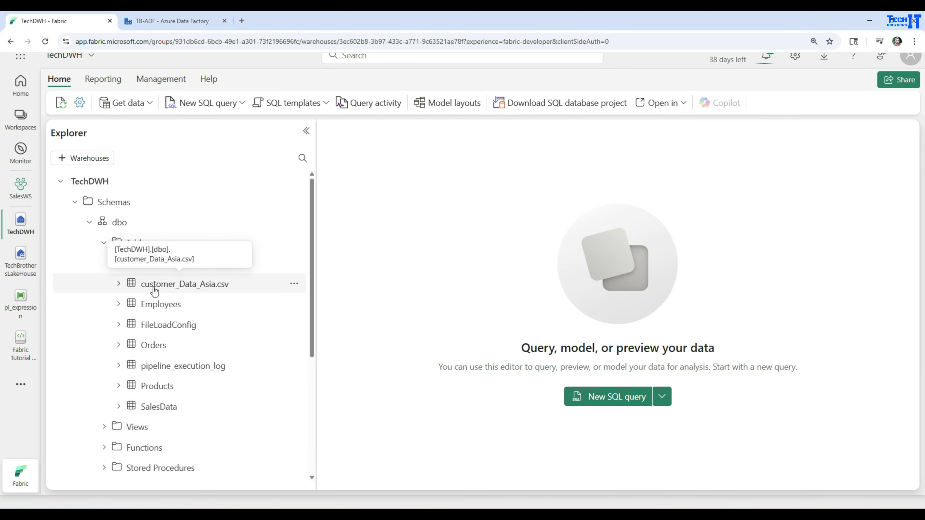
left_click(293, 283)
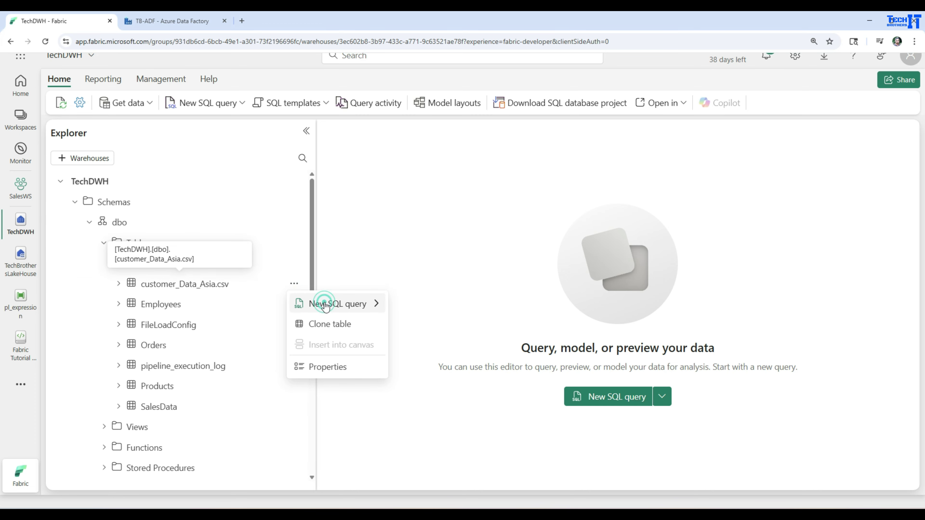
mouse_move(320, 304)
left_click(422, 307)
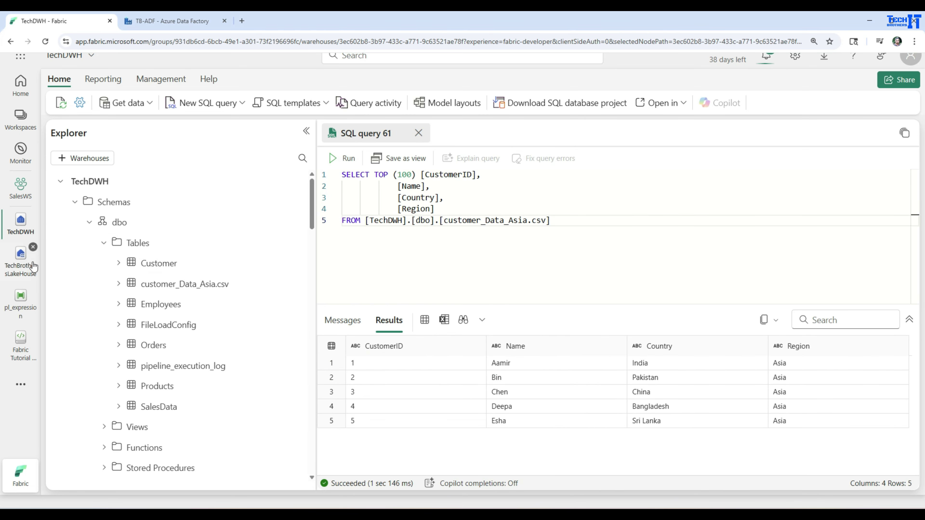
Check the progress of the pl_expression run against the customer files in the lakehouse InputFolder.
left_click(20, 300)
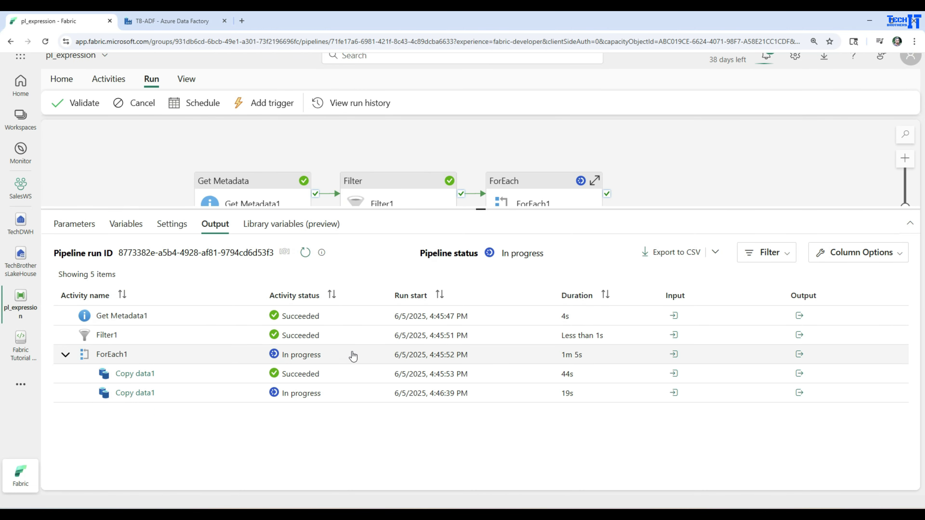
left_click(20, 265)
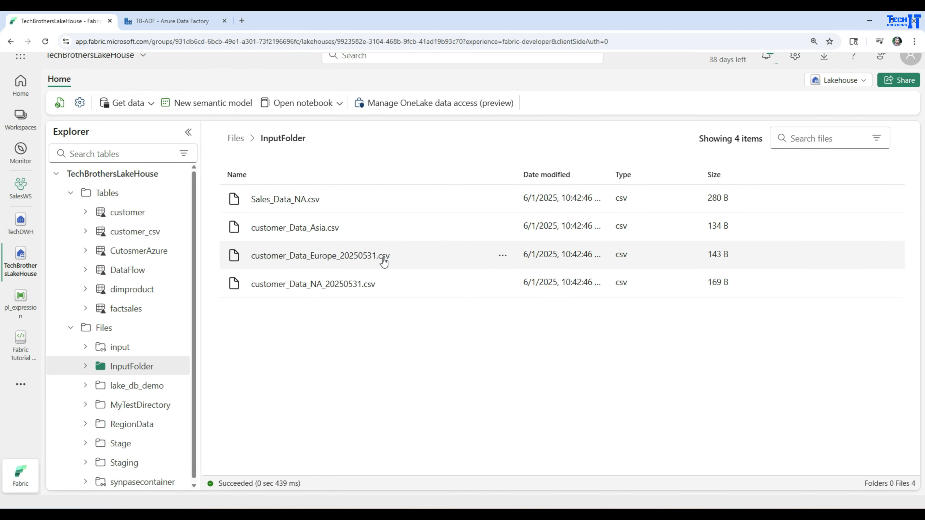
left_click(20, 306)
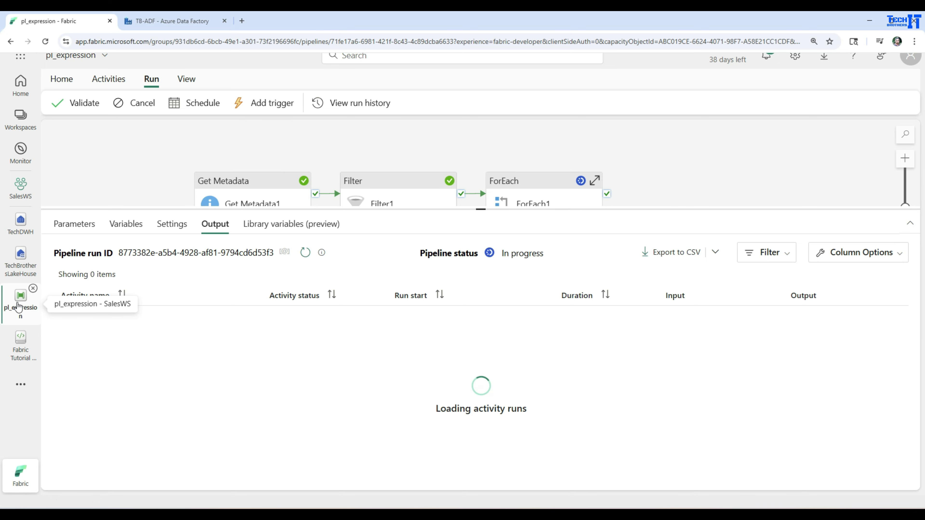
Review the source file name expression of Copy data1 inside ForEach1 without changing it.
double_click(514, 192)
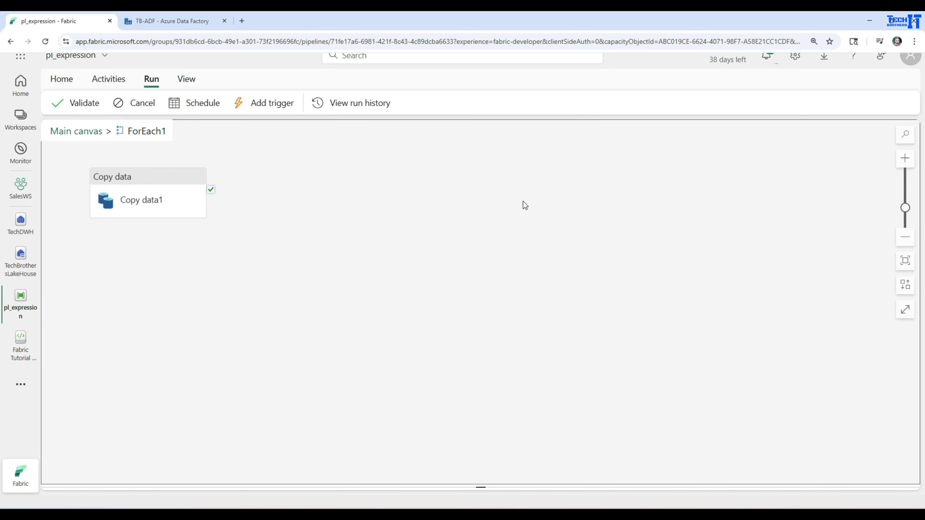
left_click(144, 204)
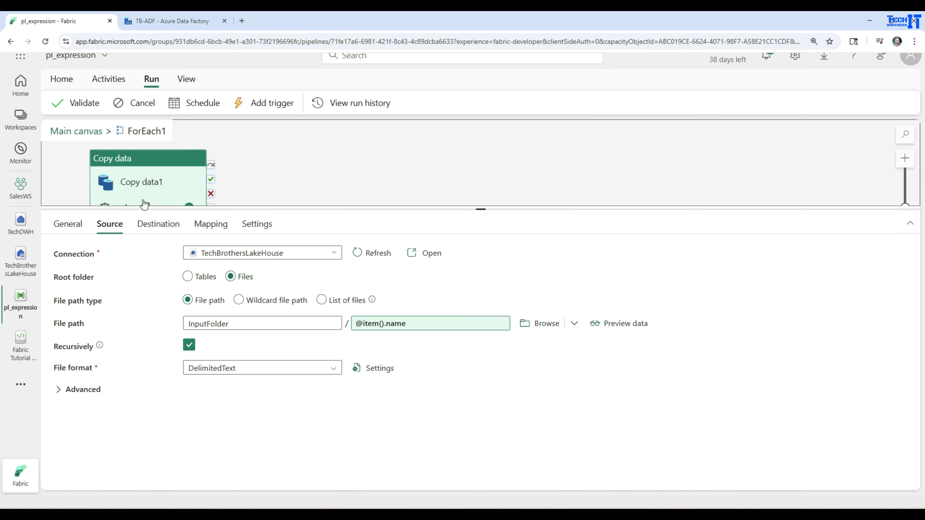
left_click(425, 326)
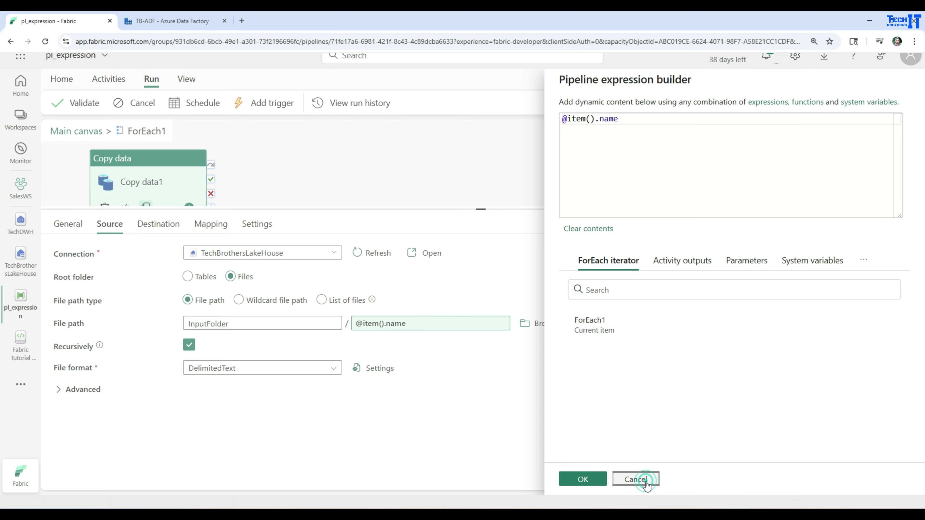
left_click(635, 479)
left_click(159, 224)
left_click(406, 300)
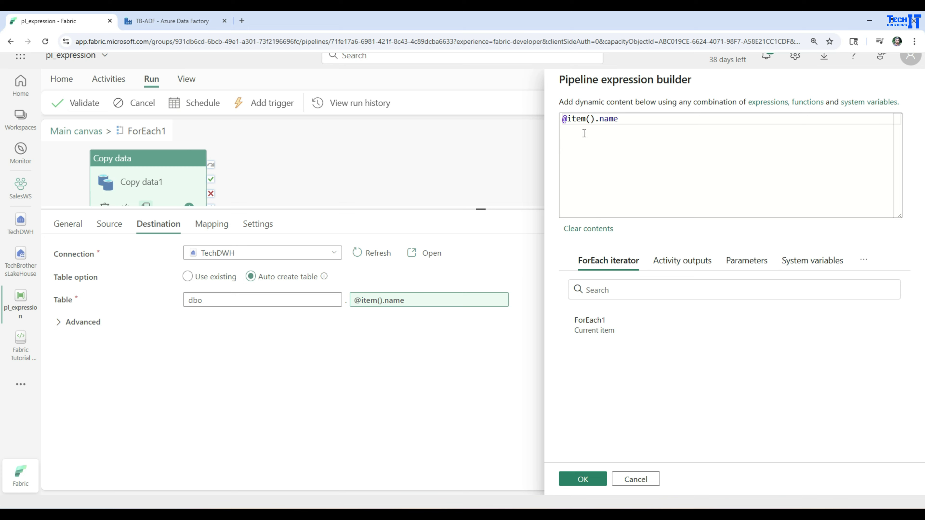
left_click_drag(624, 122, 576, 119)
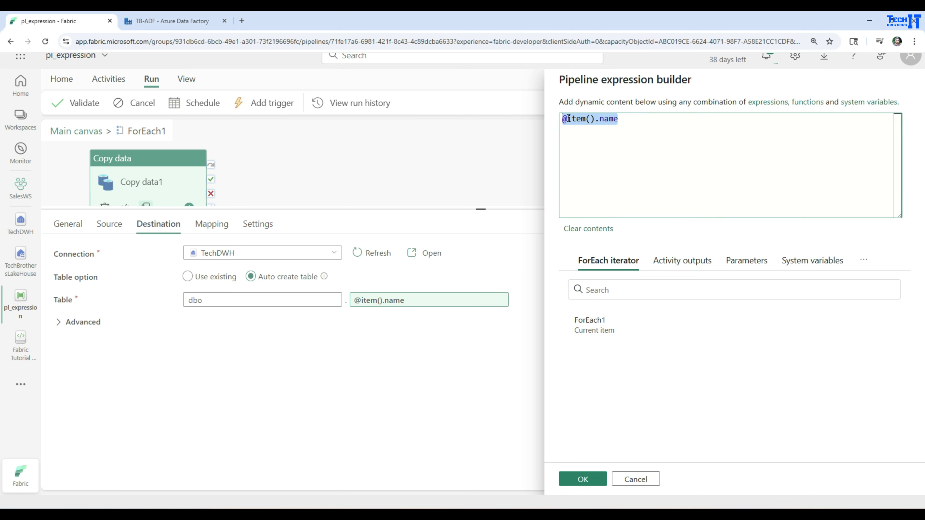
key("BackSpace")
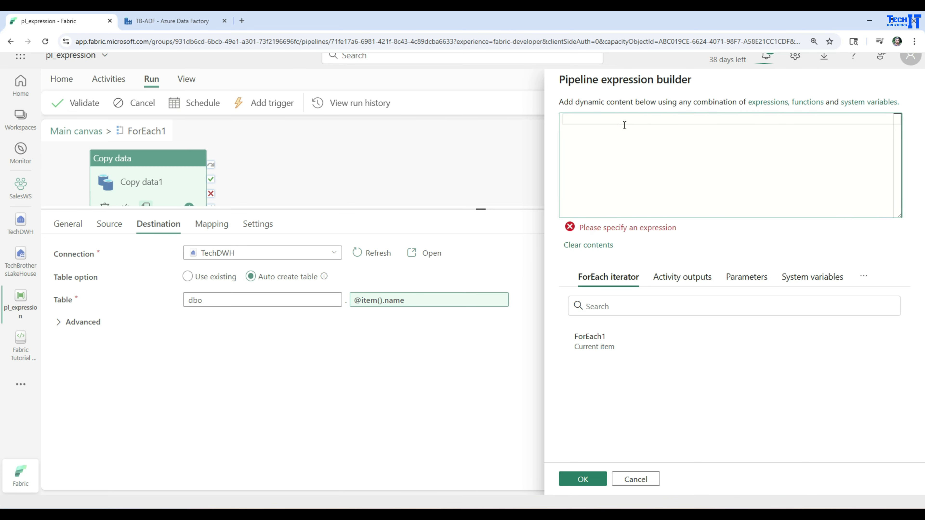
type("@rep")
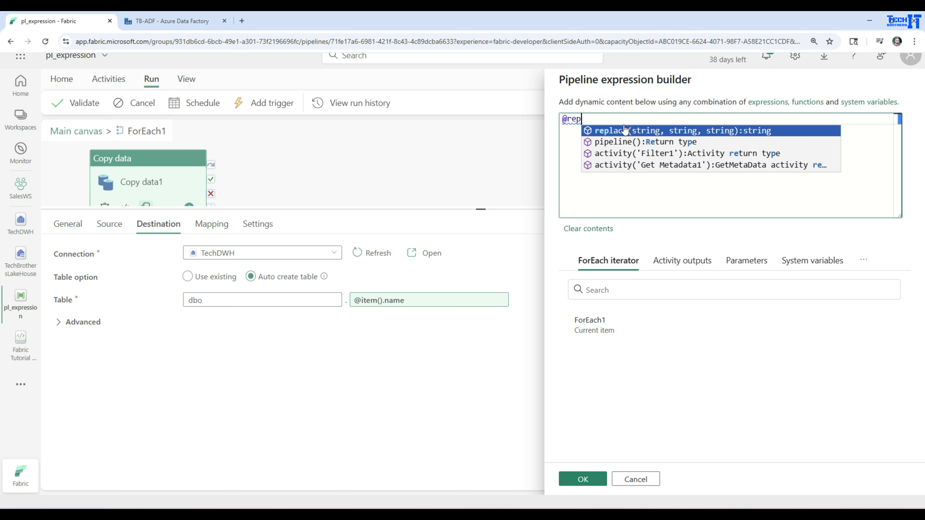
left_click(619, 131)
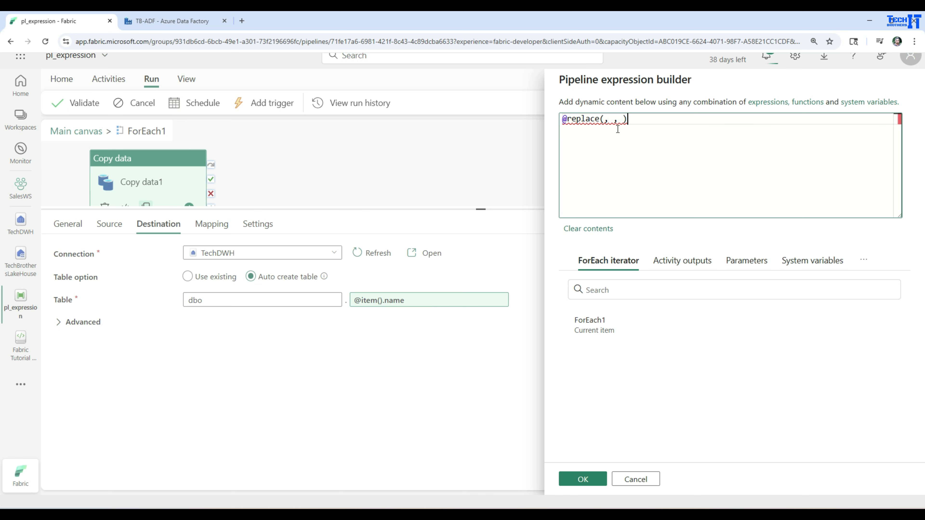
left_click(603, 119)
left_click(590, 338)
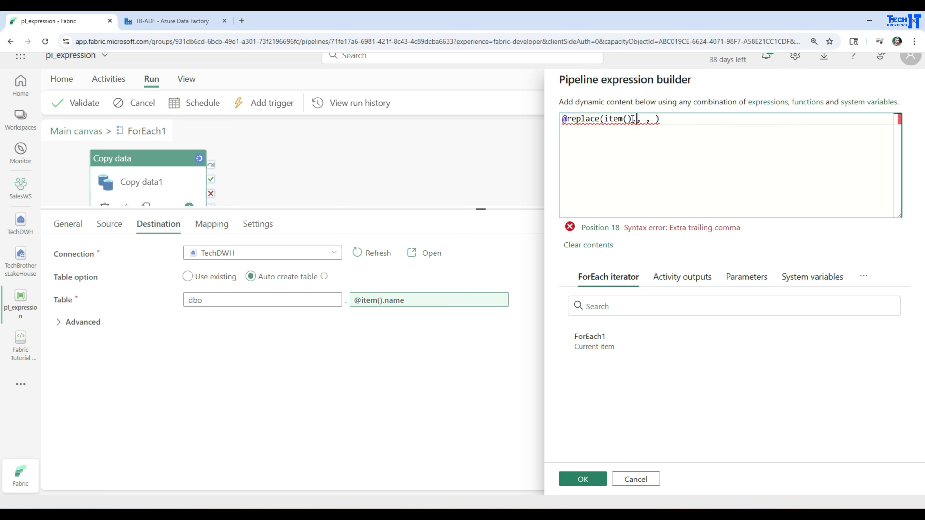
type(".name")
left_click(657, 118)
type("'.csv")
left_click(697, 120)
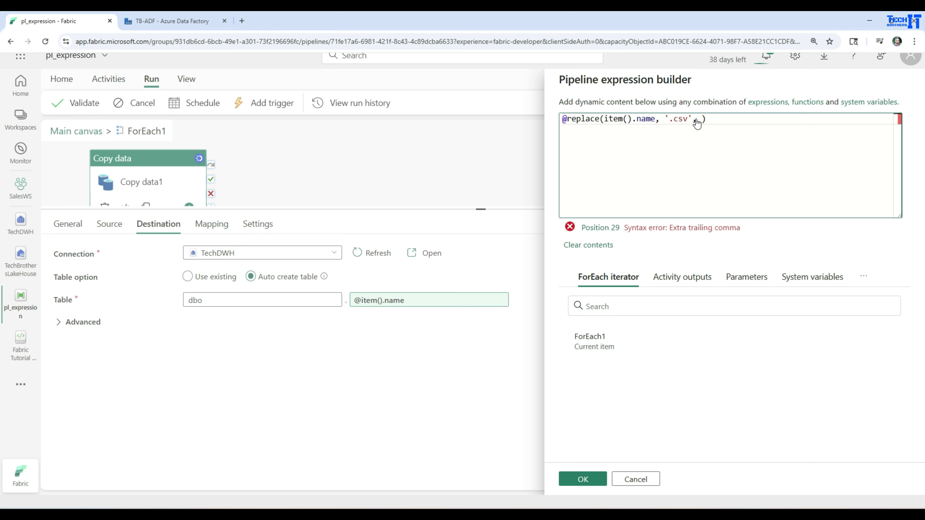
type("''")
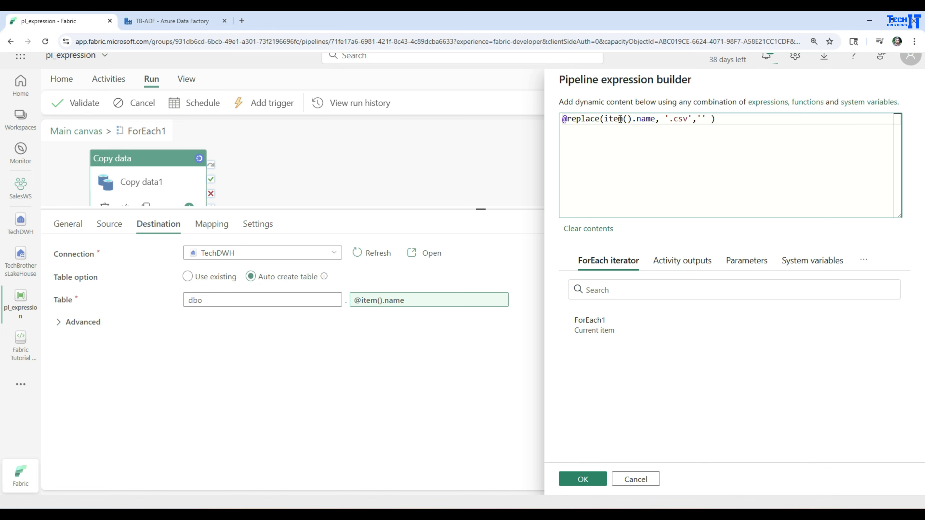
mouse_move(577, 119)
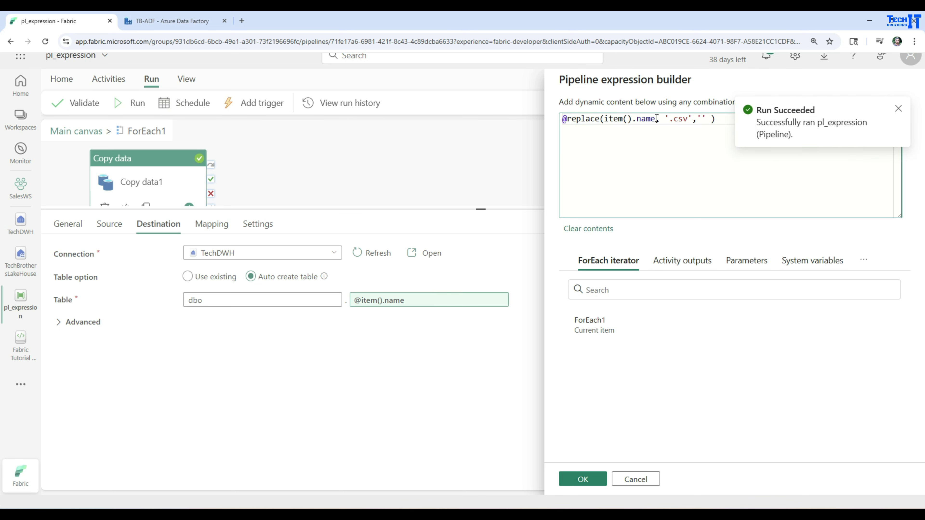
left_click_drag(655, 119, 604, 119)
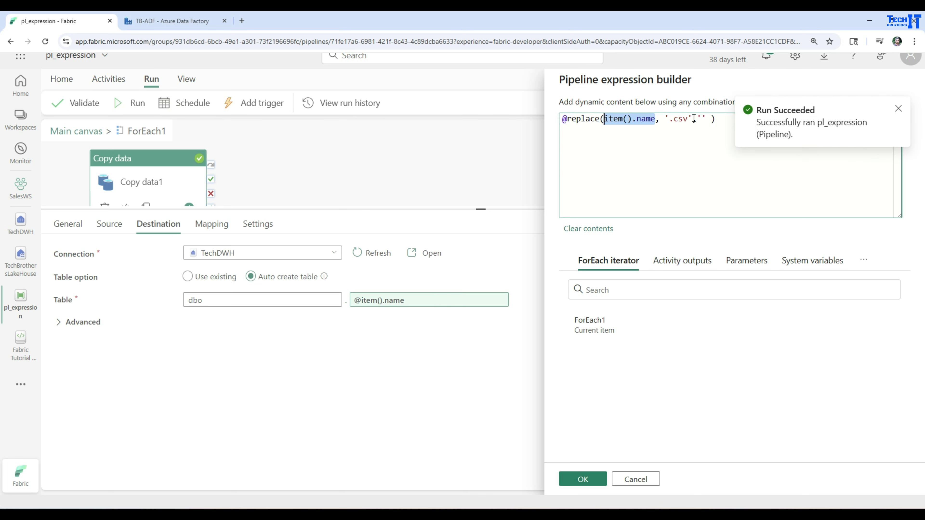
mouse_move(692, 120)
left_mouse_down()
mouse_move(667, 120)
mouse_move(696, 120)
left_mouse_up()
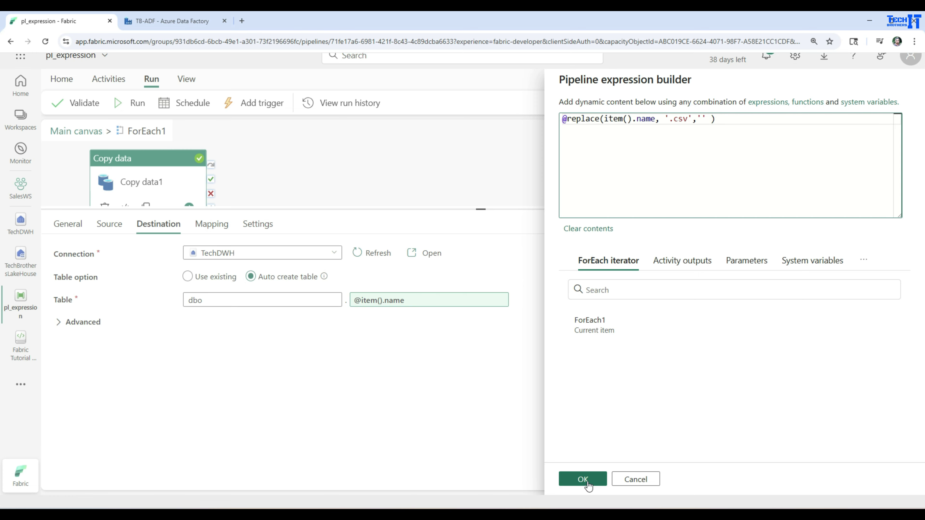
left_click(583, 479)
Refresh the TechDWH tables and widen the explorer to read the full names of the loaded customer tables.
left_click(20, 221)
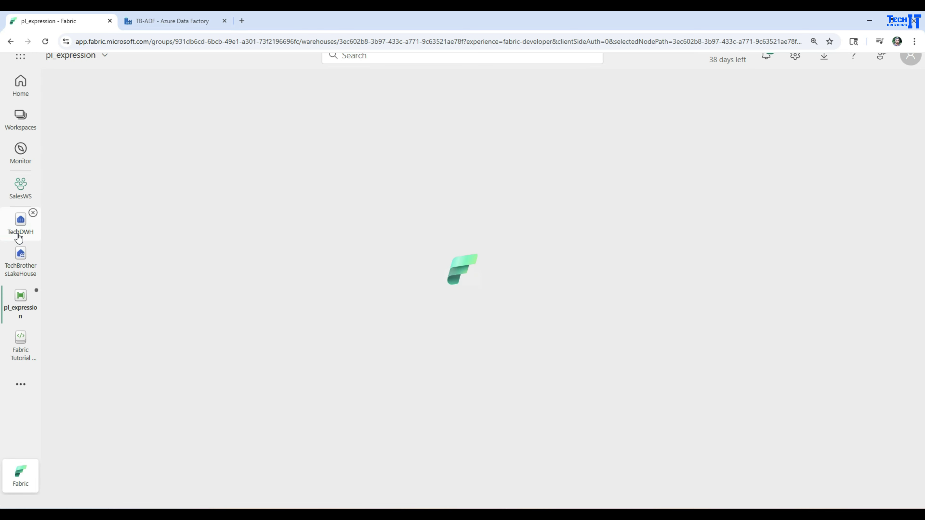
left_click_drag(196, 239, 288, 239)
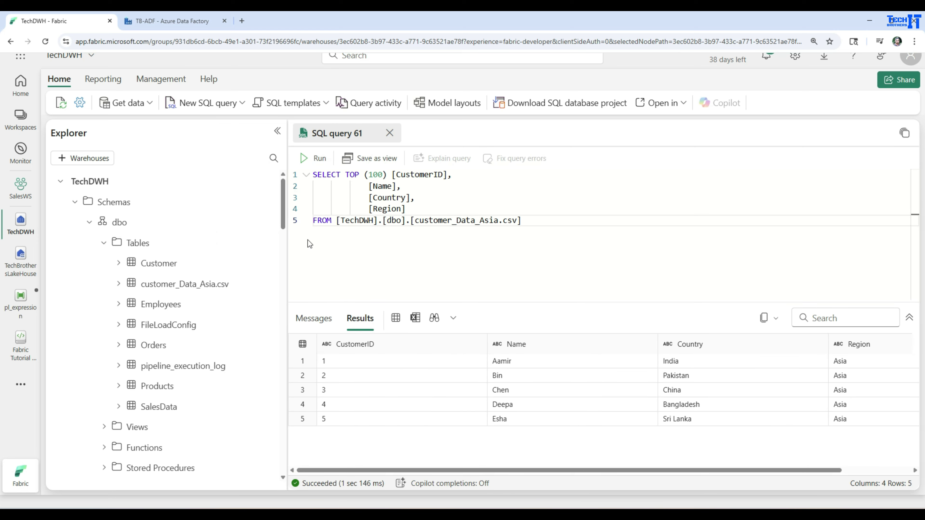
left_click(266, 243)
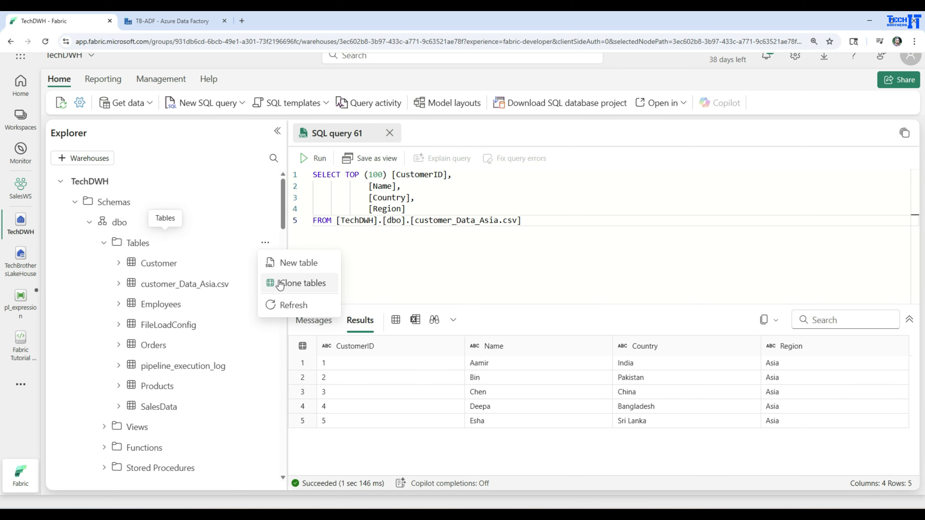
left_click(291, 305)
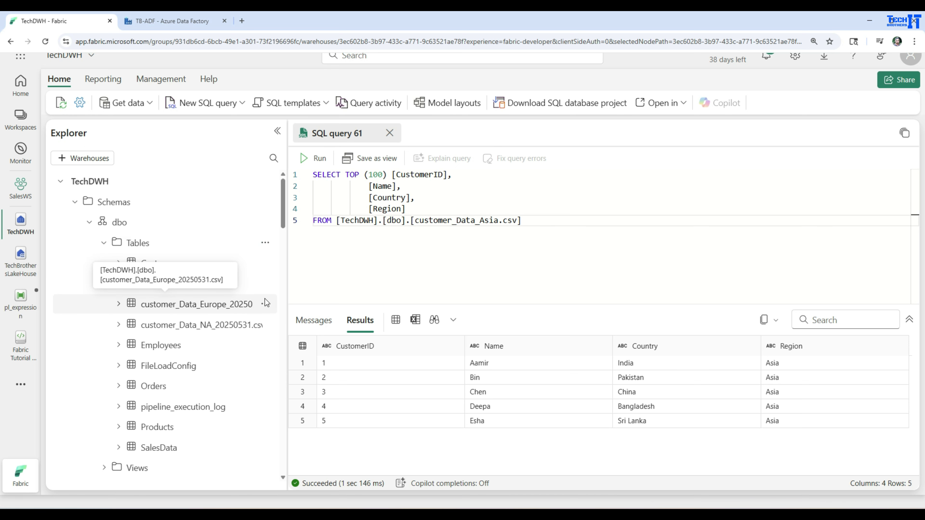
left_click_drag(286, 281, 344, 281)
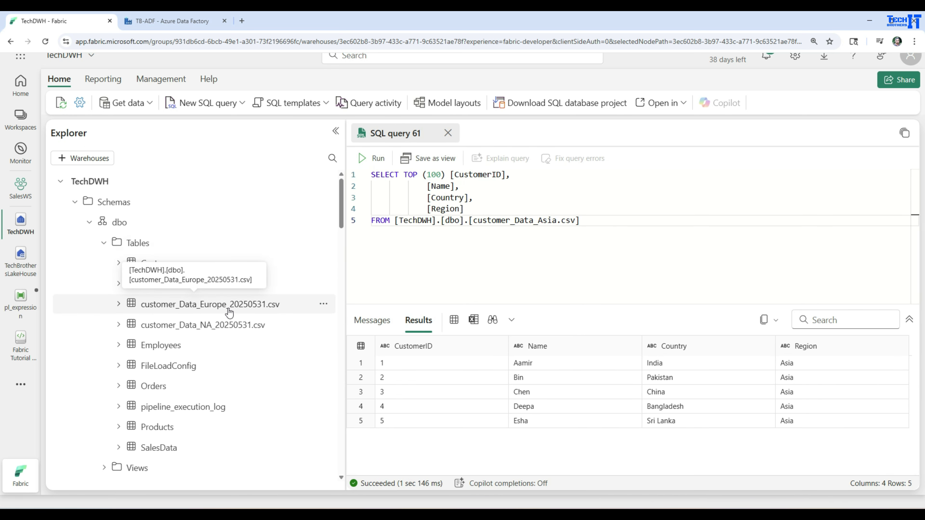
Generate and run a DROP TABLE script for the customer_Data_Asia.csv table in TechDWH.
left_click(322, 285)
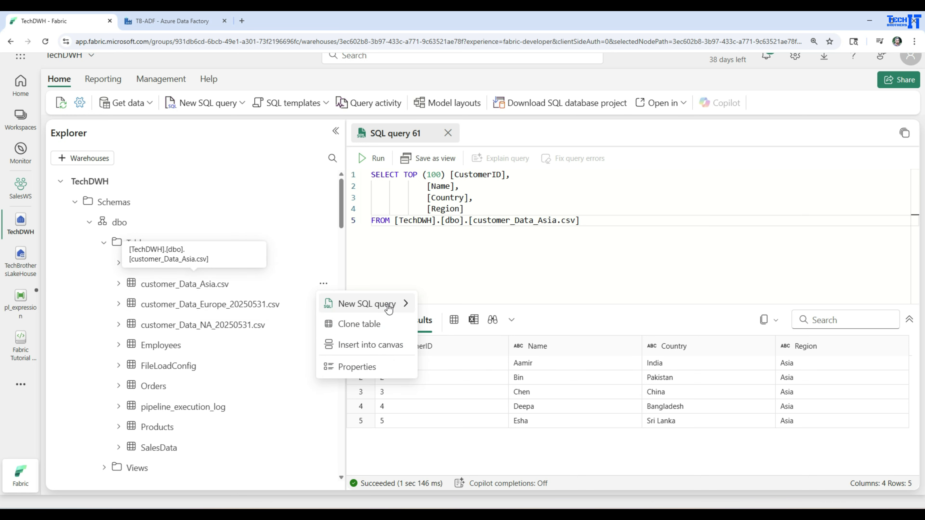
mouse_move(385, 312)
left_click(444, 347)
left_click(372, 158)
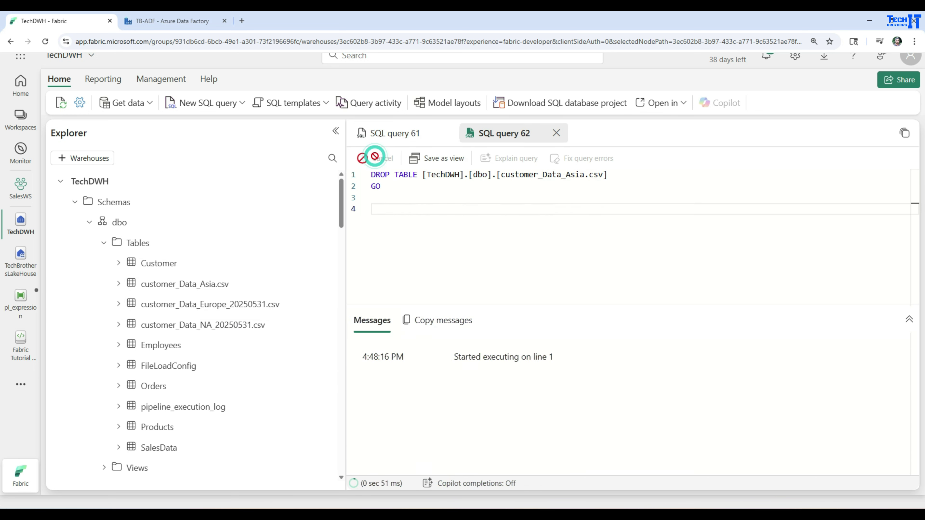
Go back to the main canvas of pl_expression, then save and run the pipeline with the new table name expression.
left_click(20, 296)
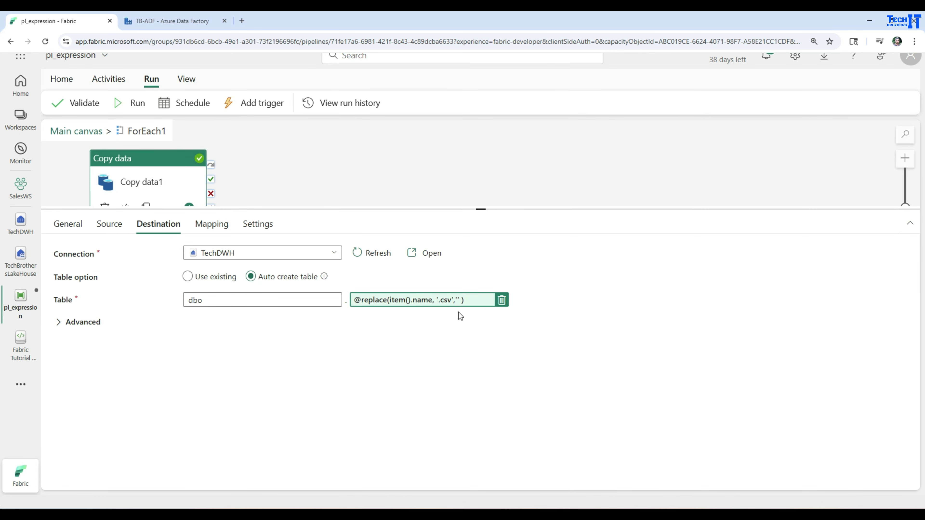
left_click(305, 178)
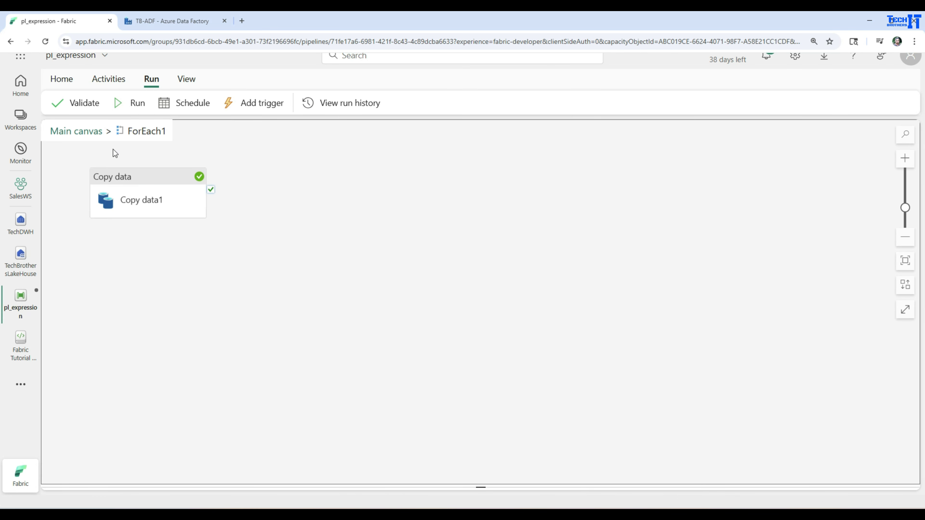
left_click(83, 132)
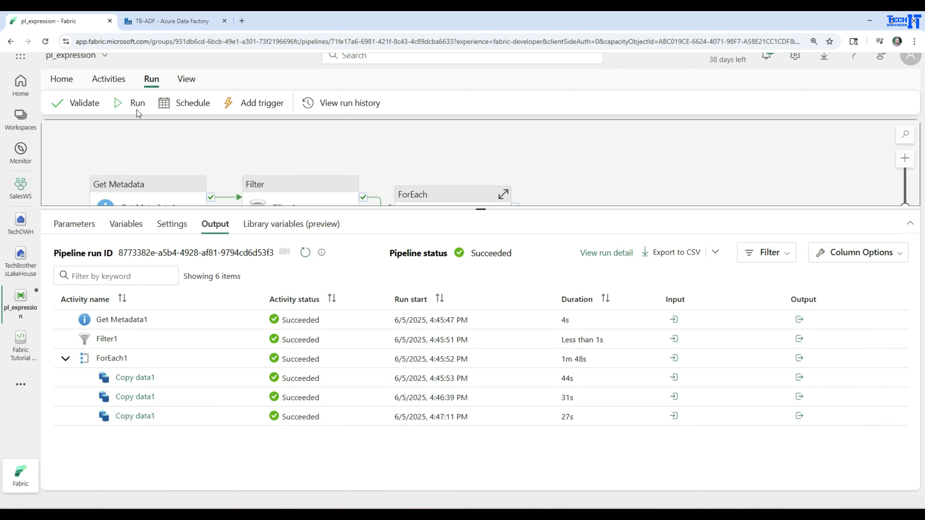
left_click(136, 104)
left_click(432, 334)
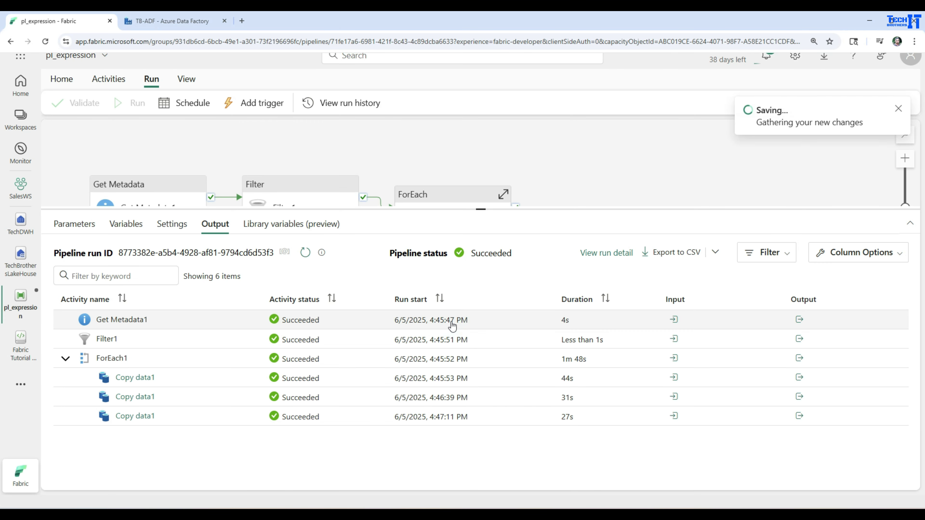